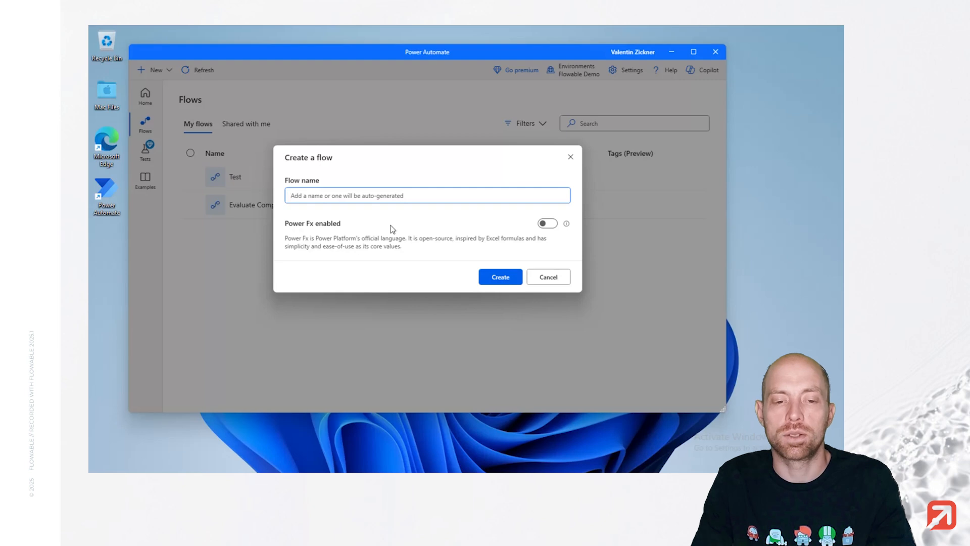
Create a new desktop flow named "Calculate Company Value" without enabling Power Fx.
type("Calculate Company Value")
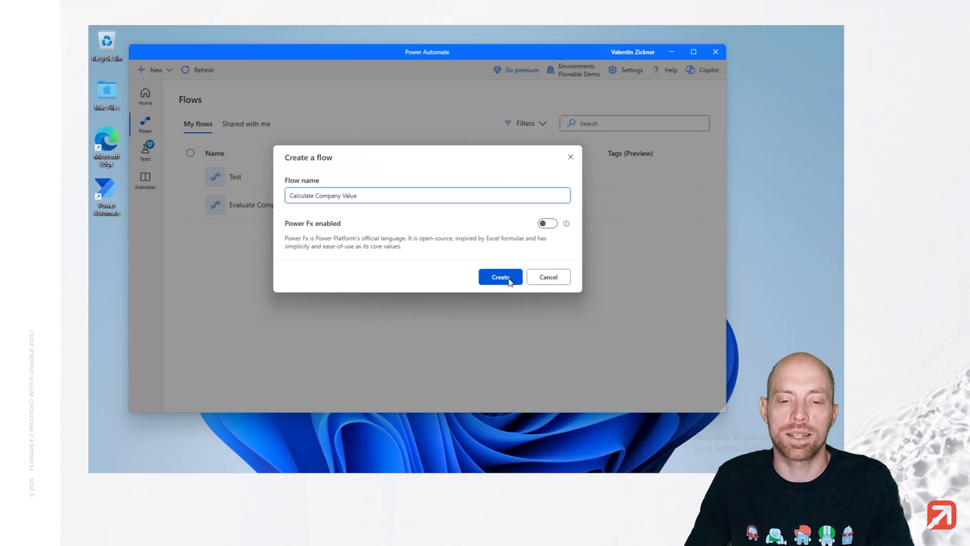
left_click(499, 277)
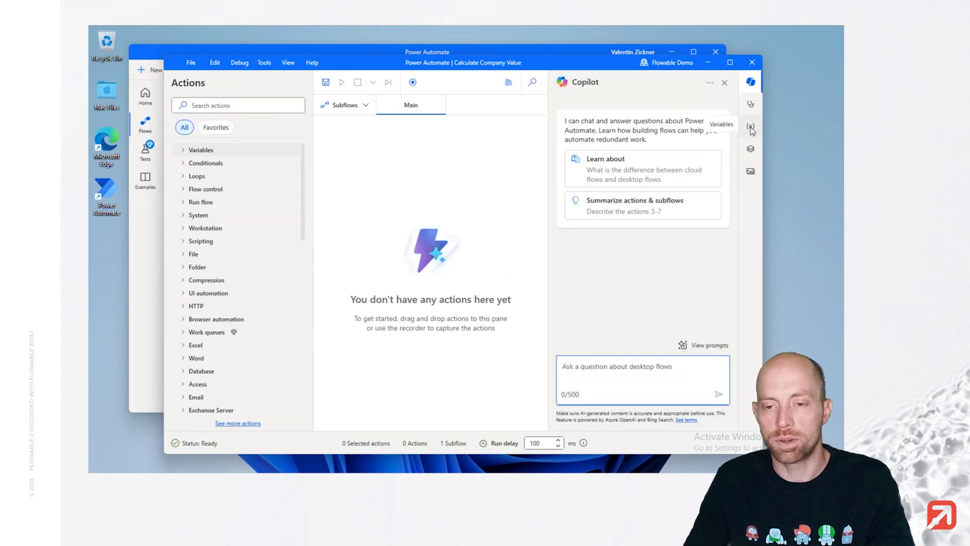
Add an input variable named fc1 with data type Number and external name fc1.
left_click(751, 127)
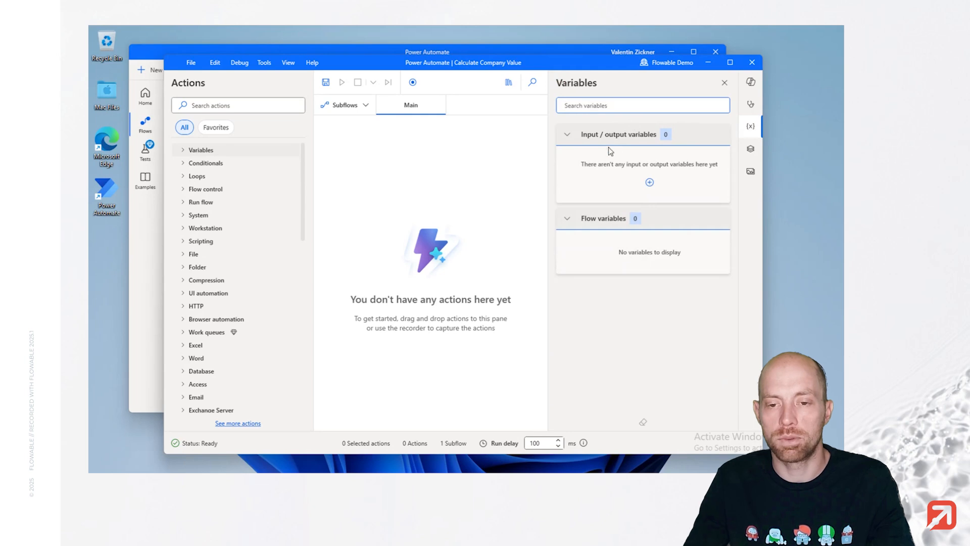
left_click(650, 183)
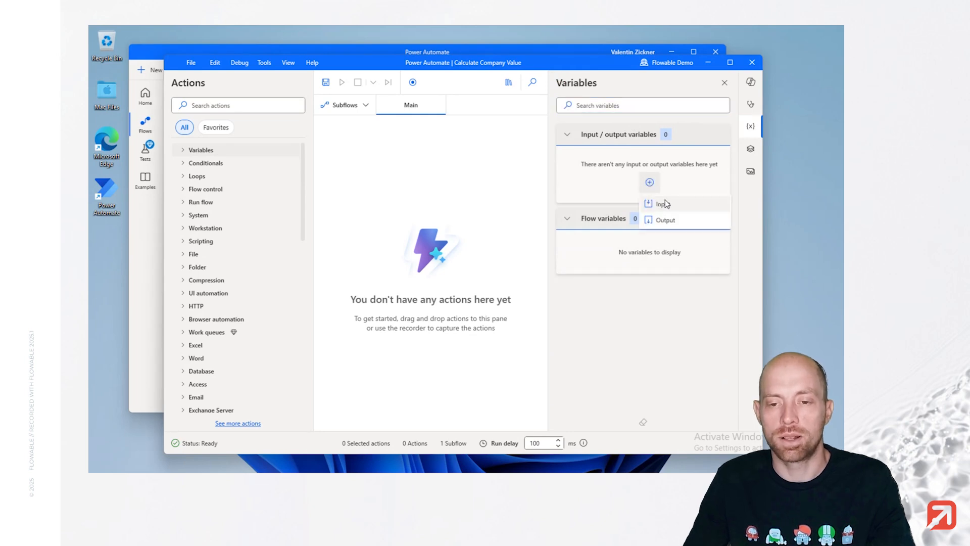
left_click(663, 204)
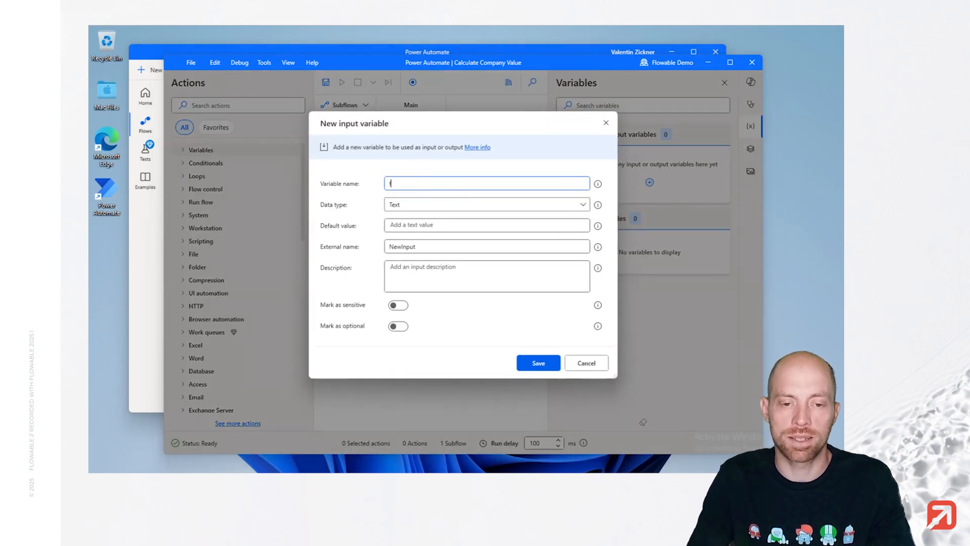
key("Tab")
key("Tab")
key("Tab")
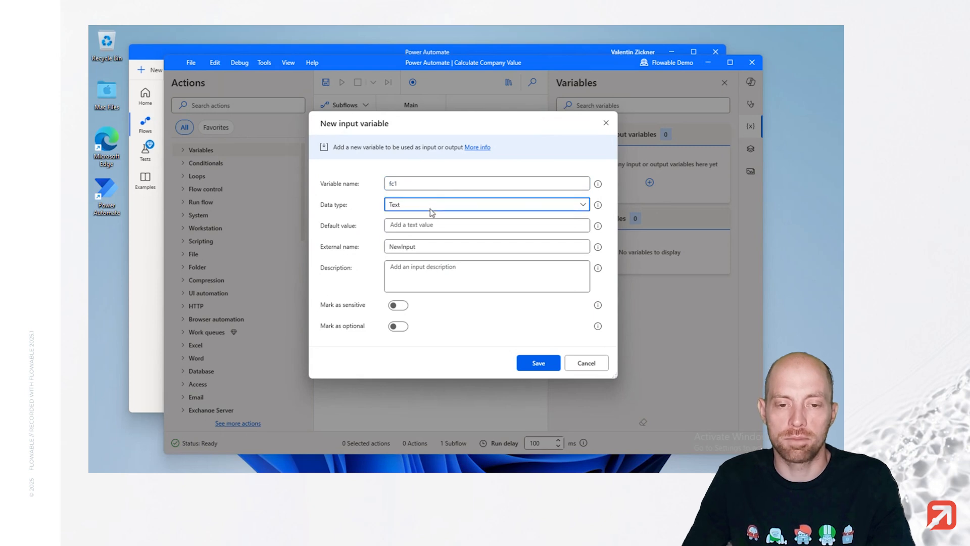
type("fc1")
left_click(424, 207)
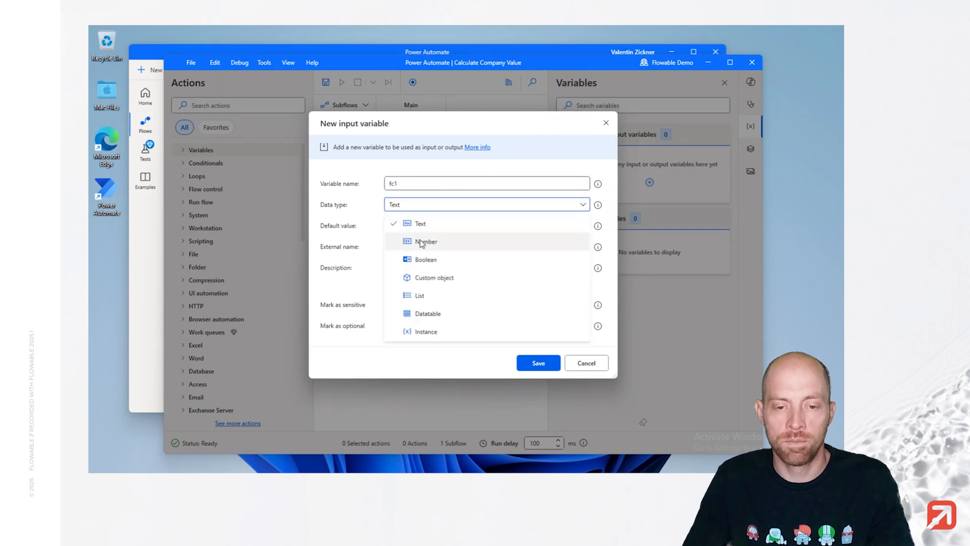
left_click(425, 238)
left_click(554, 369)
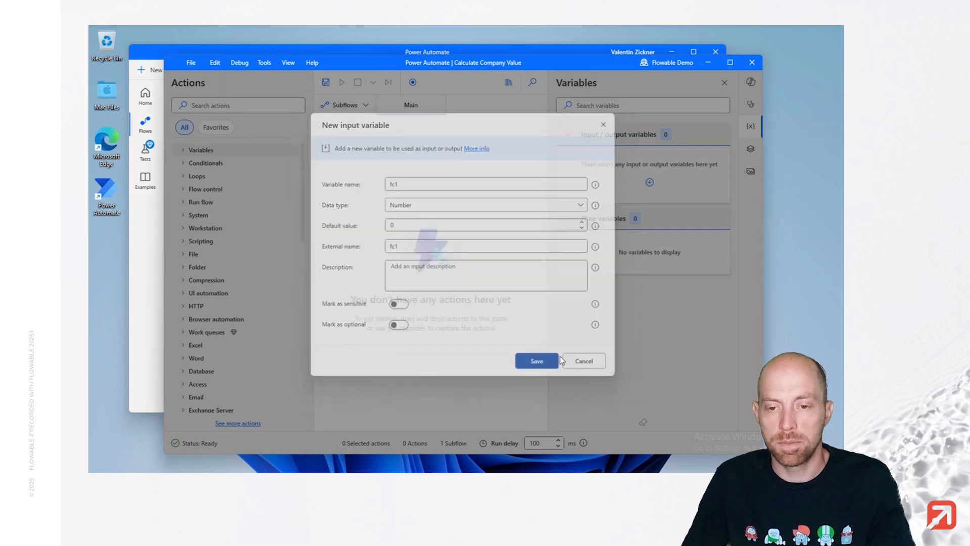
Add an input variable named fc3 with data type Number and external name fc3.
left_click(697, 135)
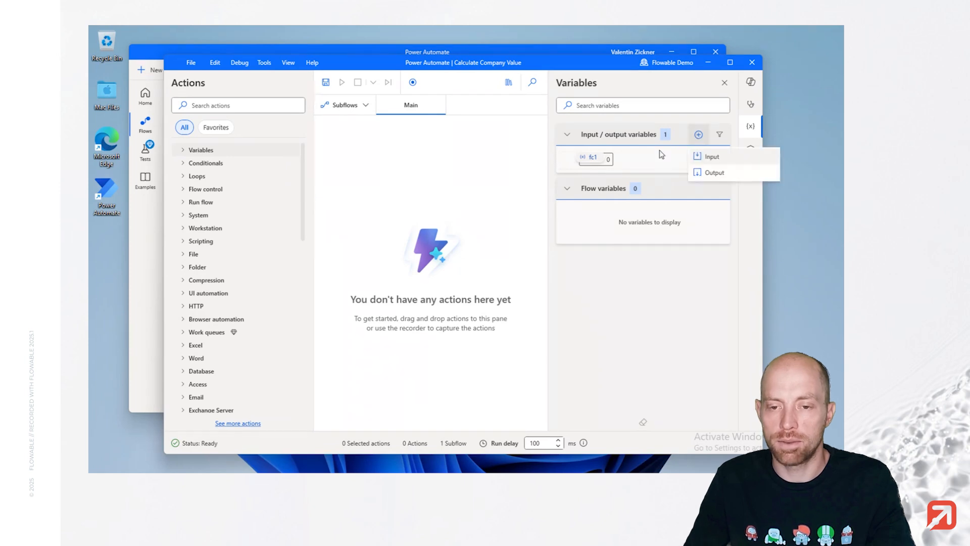
left_click(711, 156)
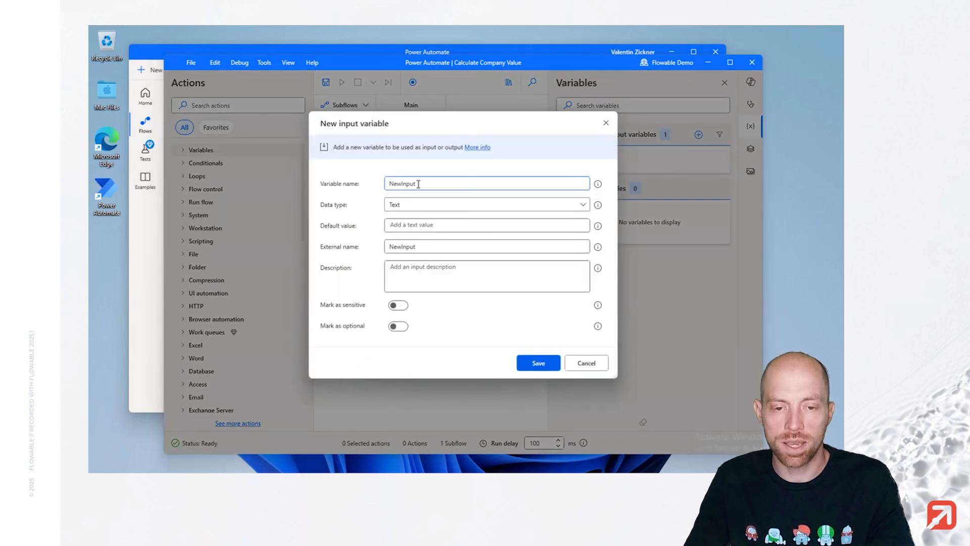
type("fc3")
key("ctrl+a")
type("fc")
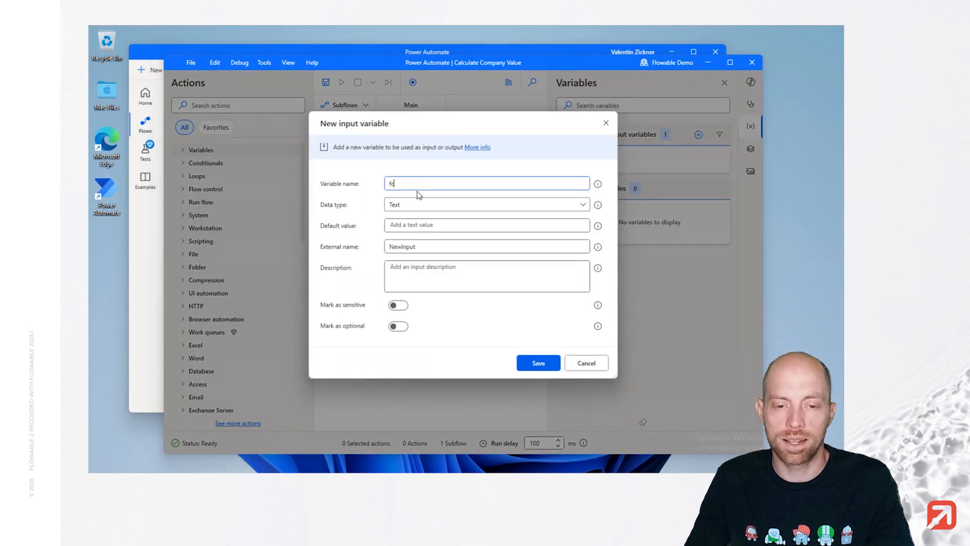
type("3")
left_click(411, 206)
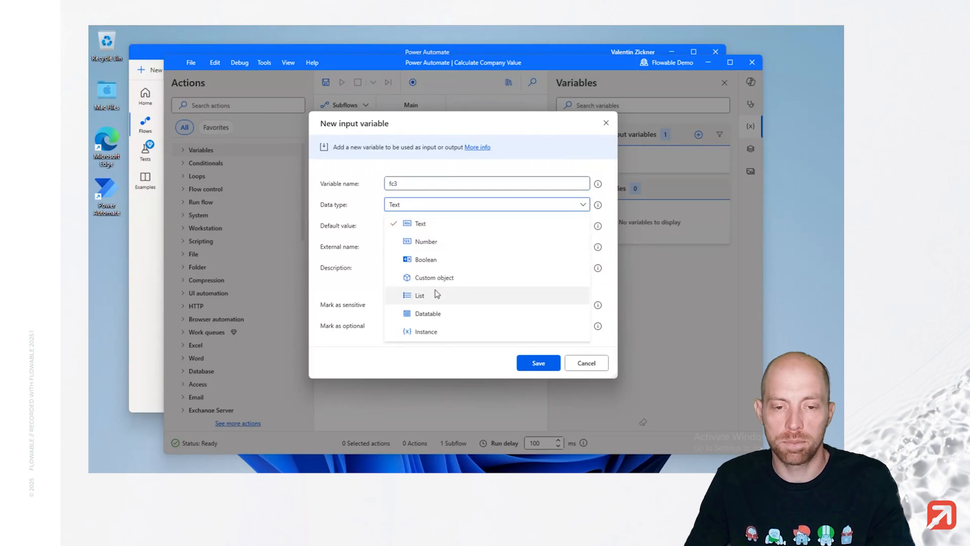
left_click(427, 241)
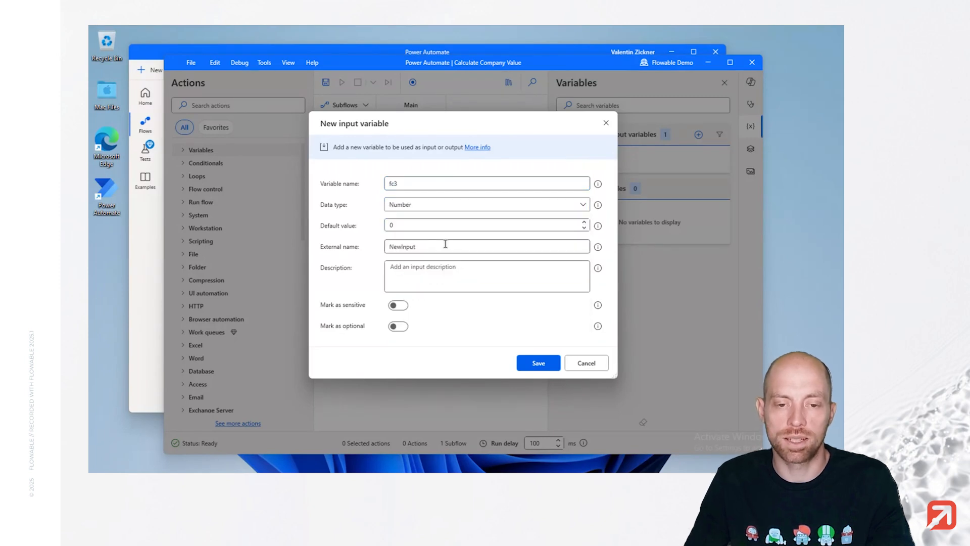
double_click(411, 246)
type("fc3")
left_click(539, 362)
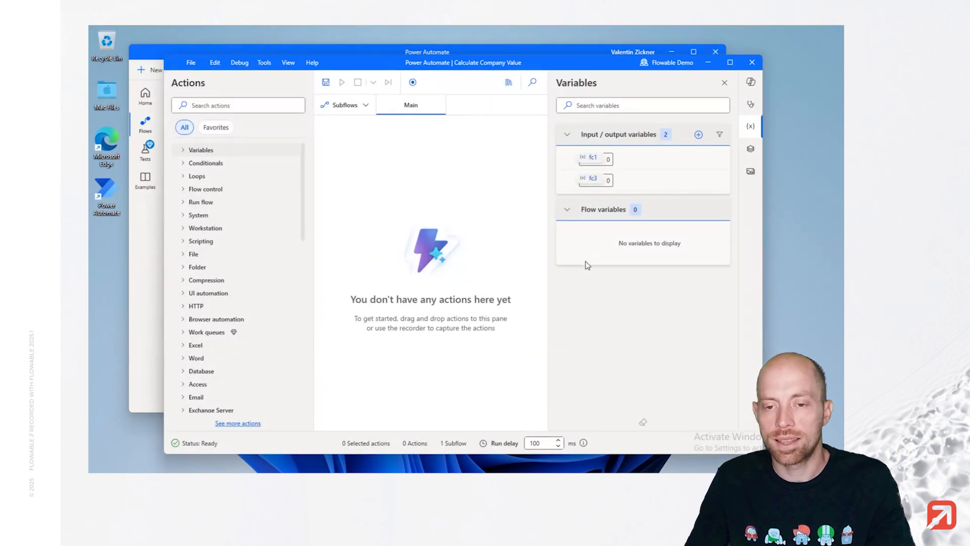
Add an input variable named fc2 with data type Number and external name fc2.
left_click(697, 135)
left_click(722, 158)
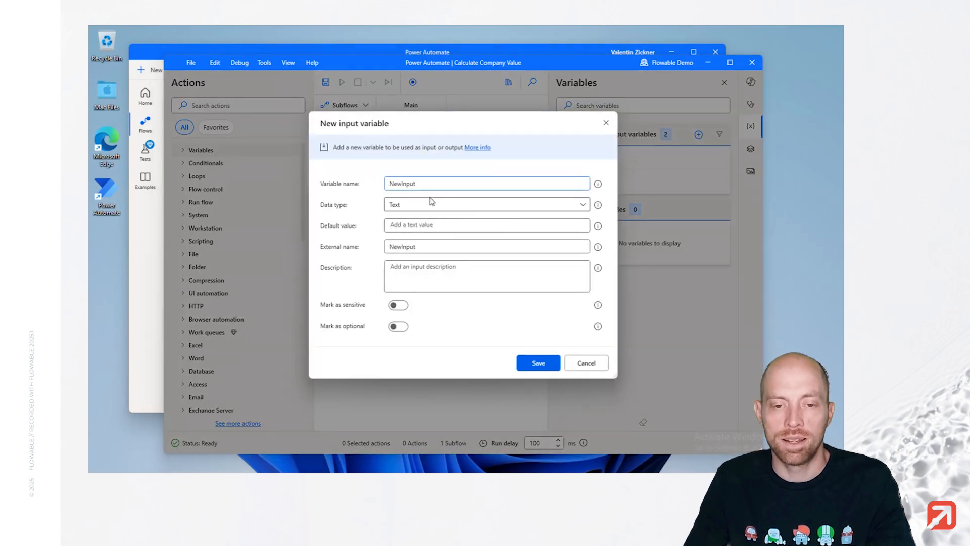
key("ctrl+a")
type("fc2")
key("ctrl+a")
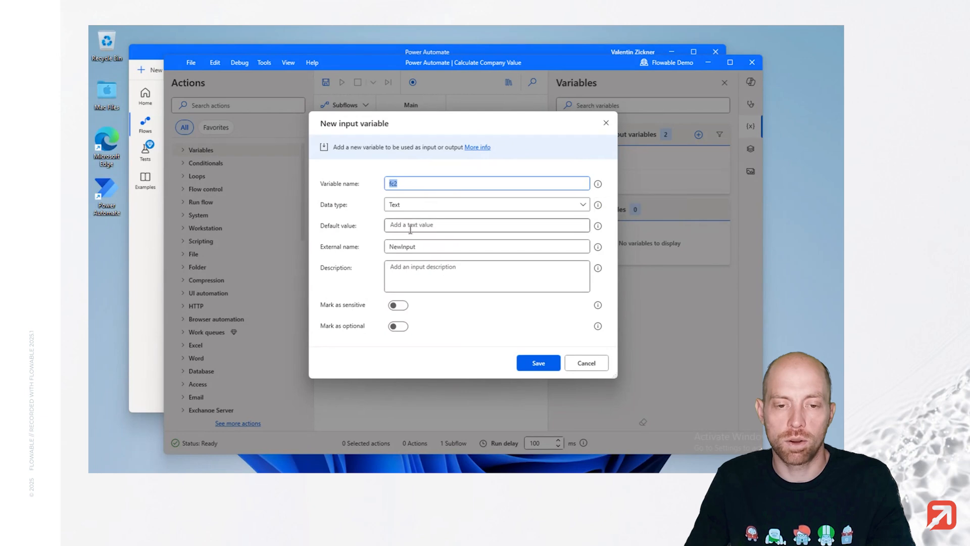
left_click(402, 204)
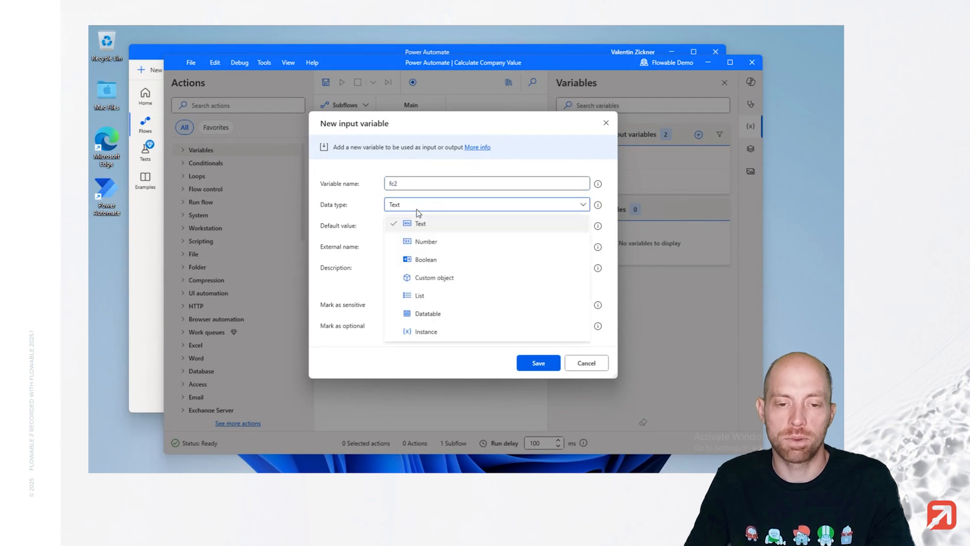
left_click(425, 242)
double_click(425, 243)
type("fc2")
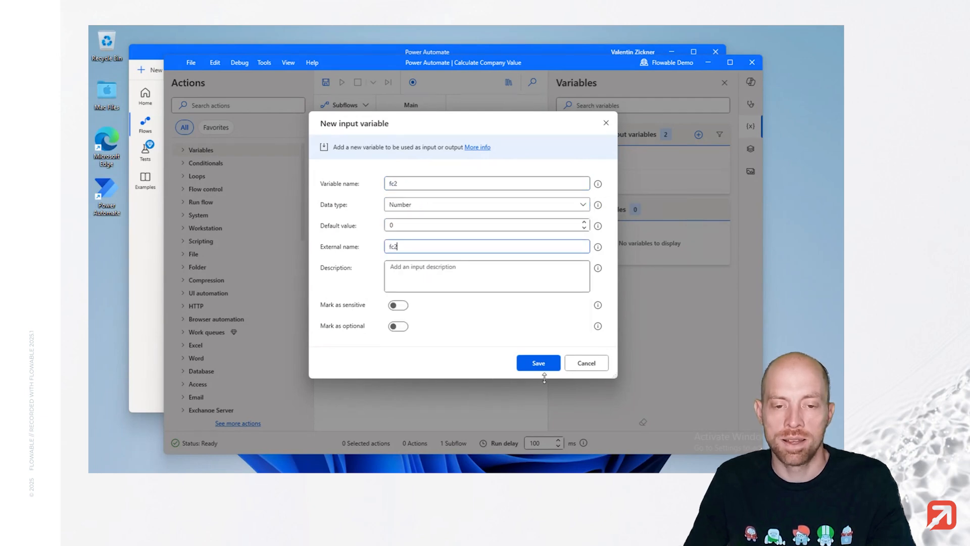
left_click(539, 363)
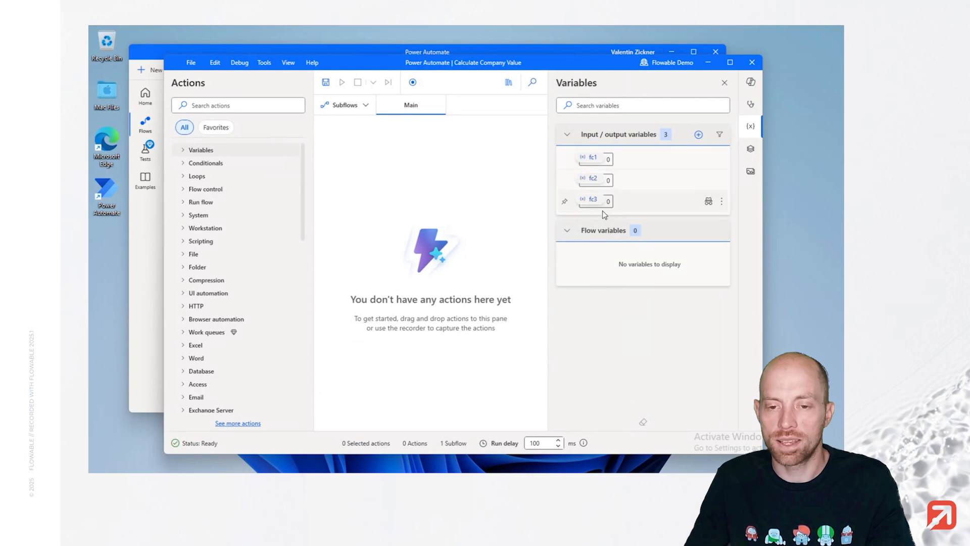
Add an input variable named wacc with data type Number and external name wacc.
left_click(698, 134)
left_click(706, 157)
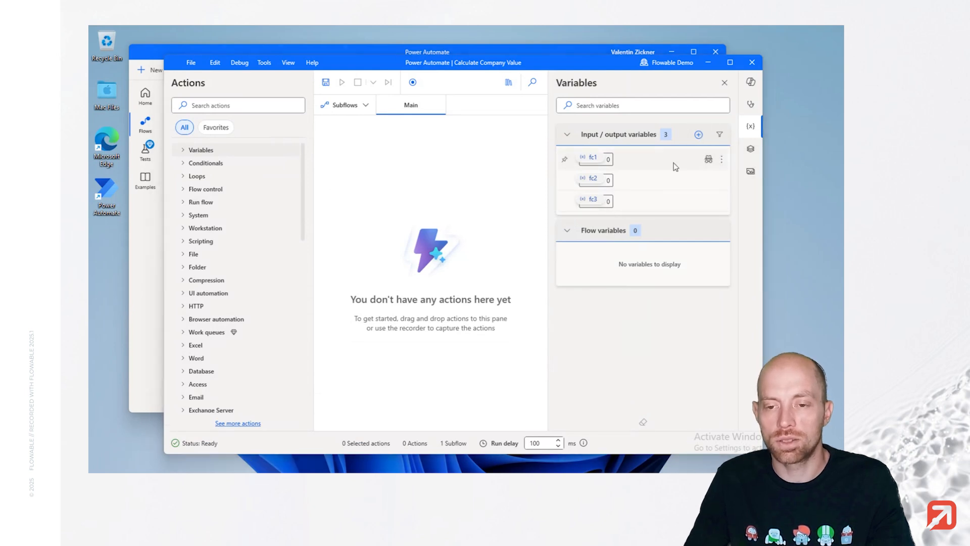
double_click(432, 183)
type("wac")
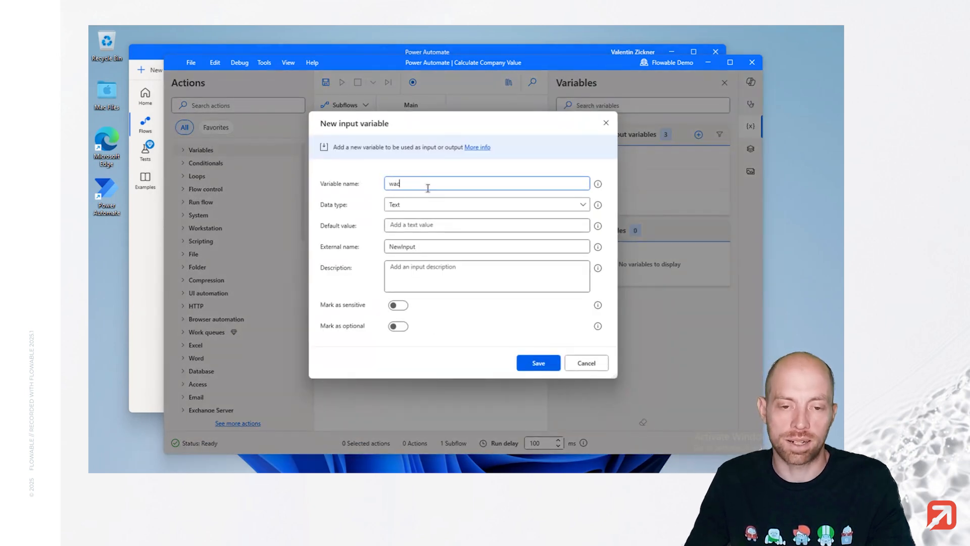
type("c")
key("ctrl+a")
left_click(418, 206)
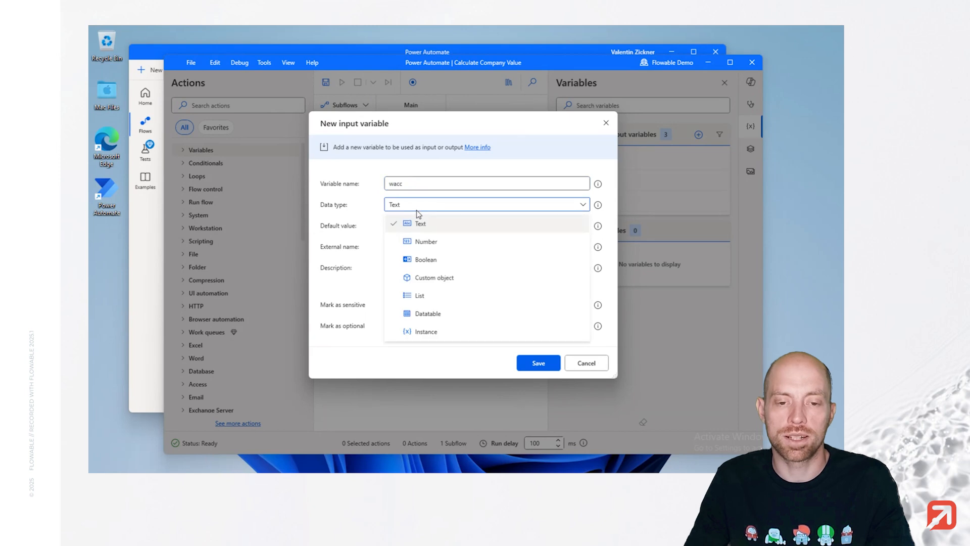
left_click(438, 242)
double_click(440, 246)
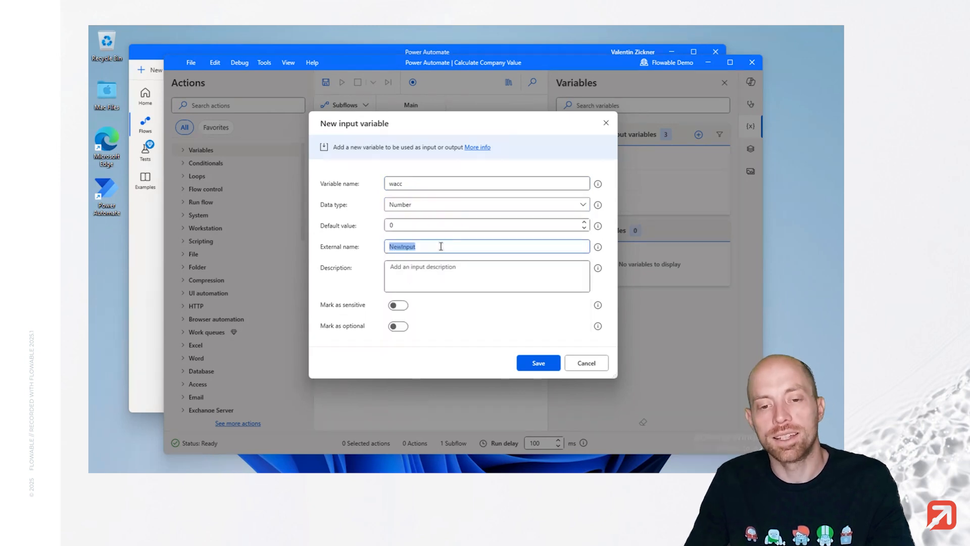
type("wacc")
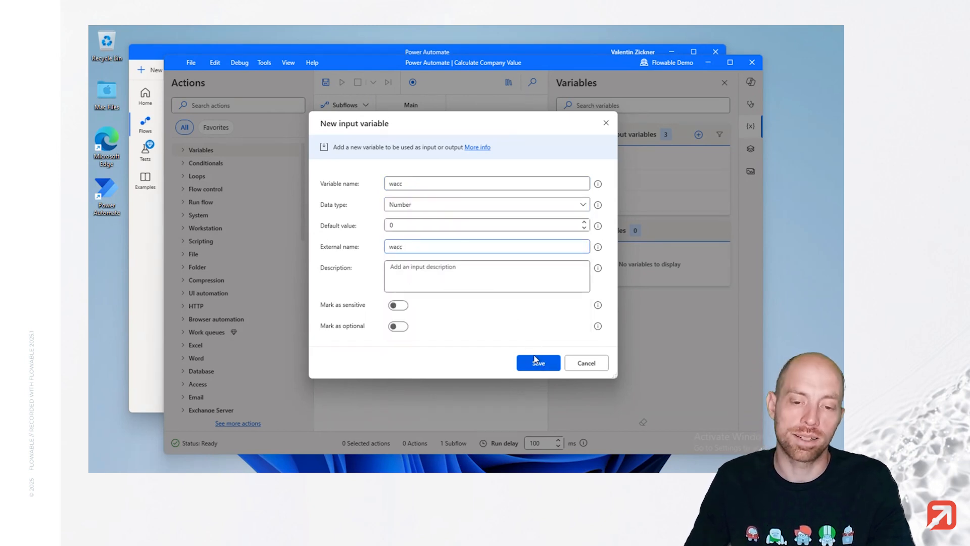
left_click(536, 360)
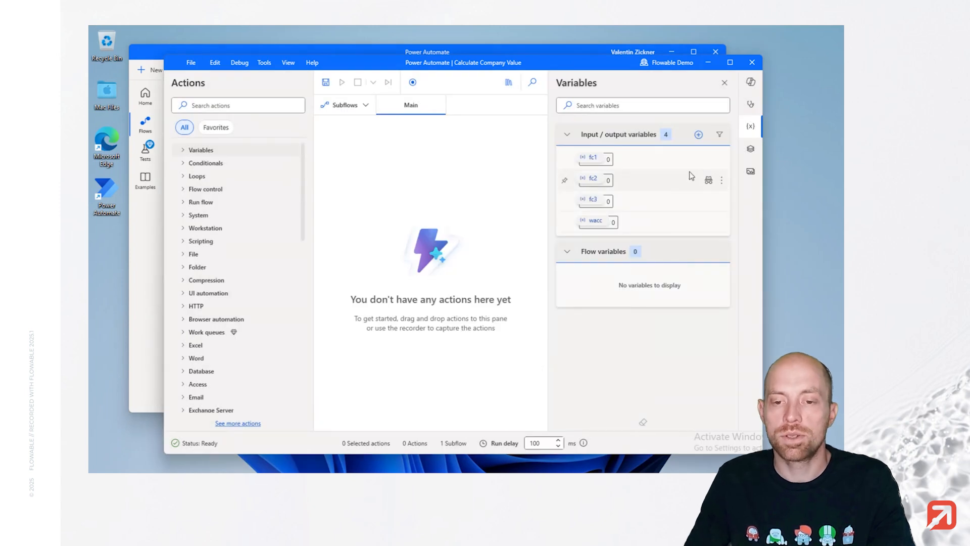
Add an output variable named terminalValue with data type Number and the same text as its external name.
left_click(699, 135)
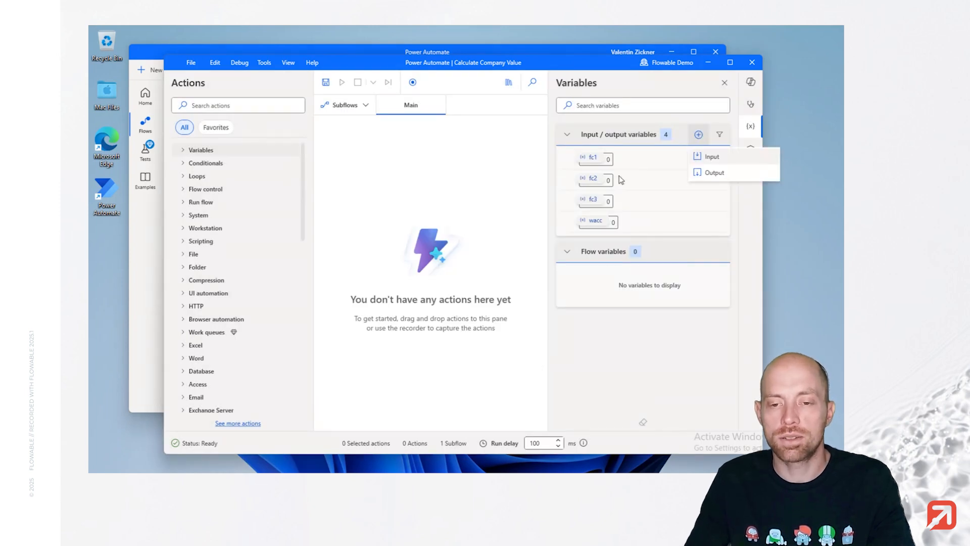
left_click(700, 174)
double_click(440, 203)
type("terminalValue")
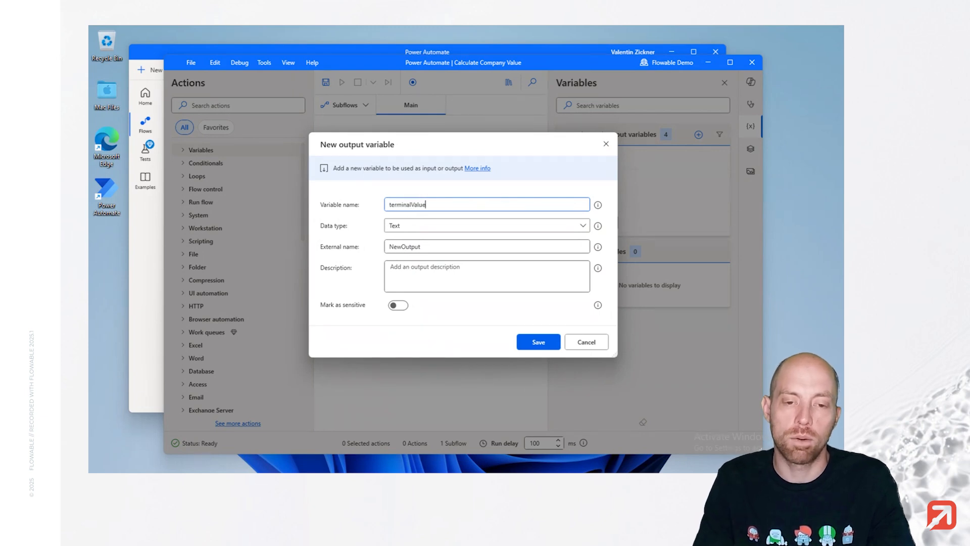
key("ctrl+a")
key("ctrl+c")
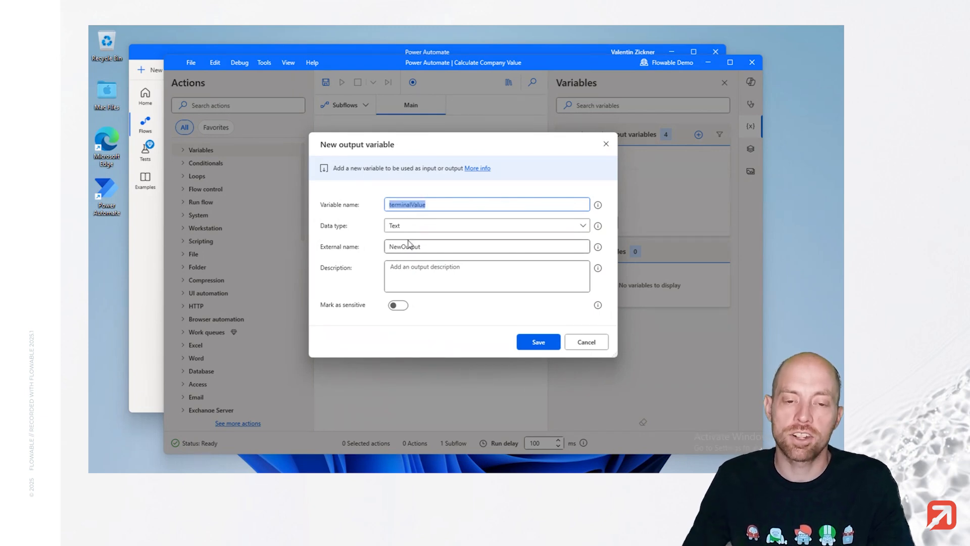
left_click(418, 225)
left_click(436, 263)
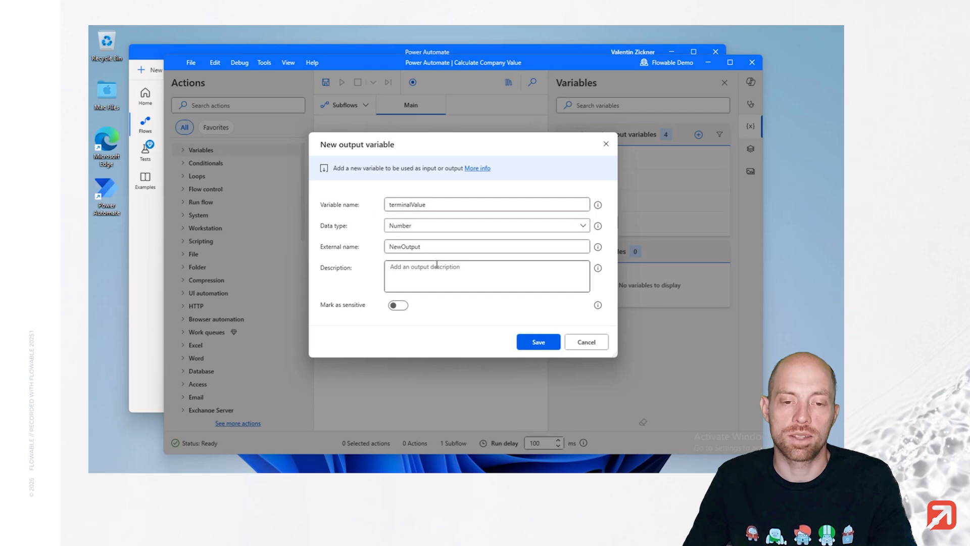
double_click(440, 247)
key("ctrl+v")
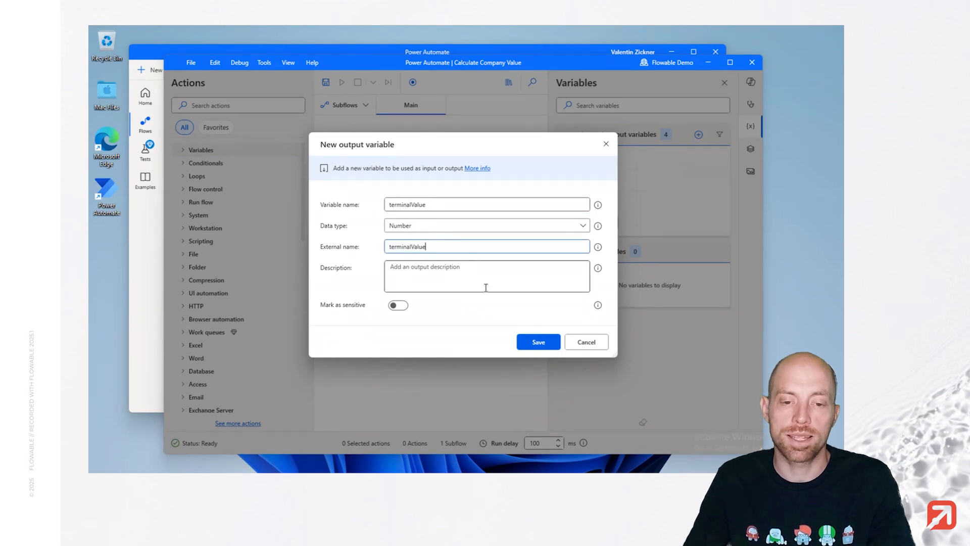
left_click(538, 343)
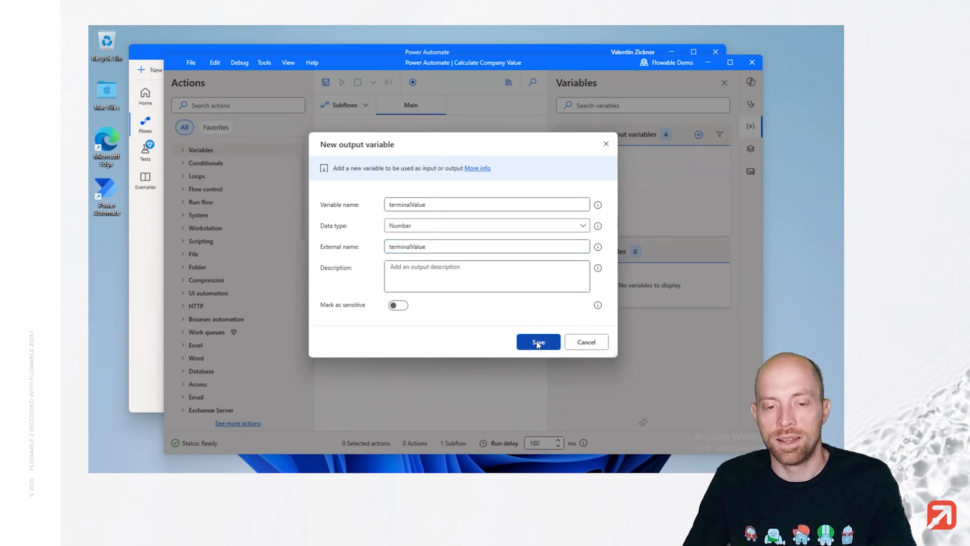
Add an output variable named companyValue with data type Number and external name companyValue.
left_click(698, 136)
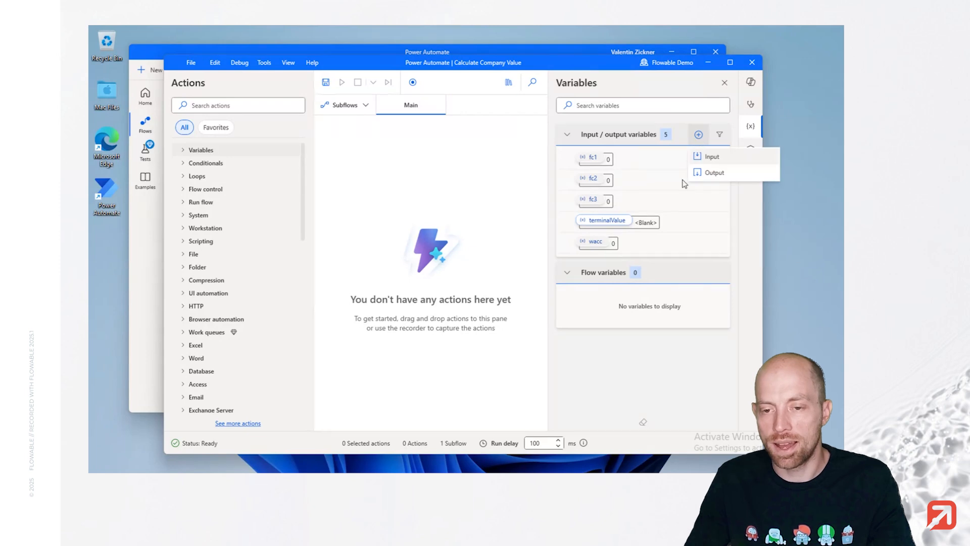
left_click(702, 172)
double_click(576, 199)
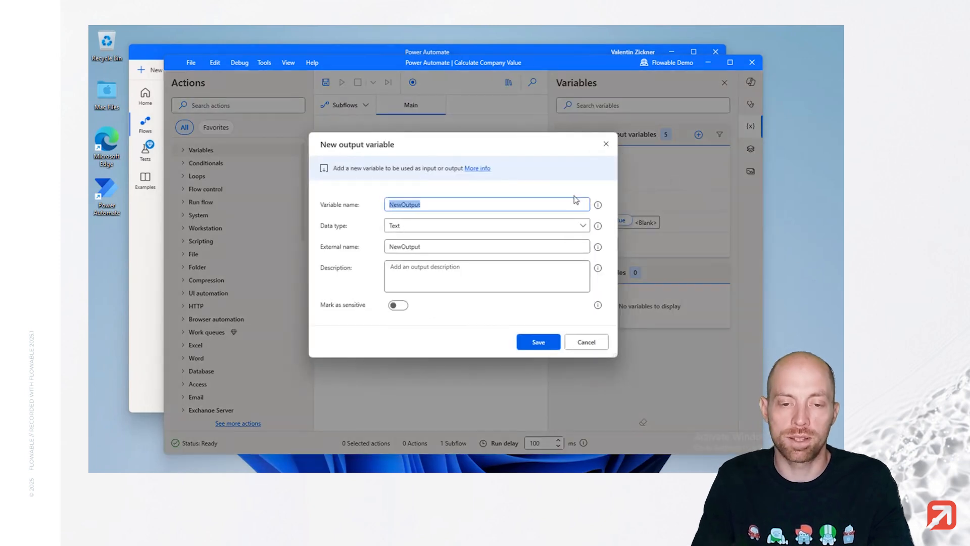
type("companyValue")
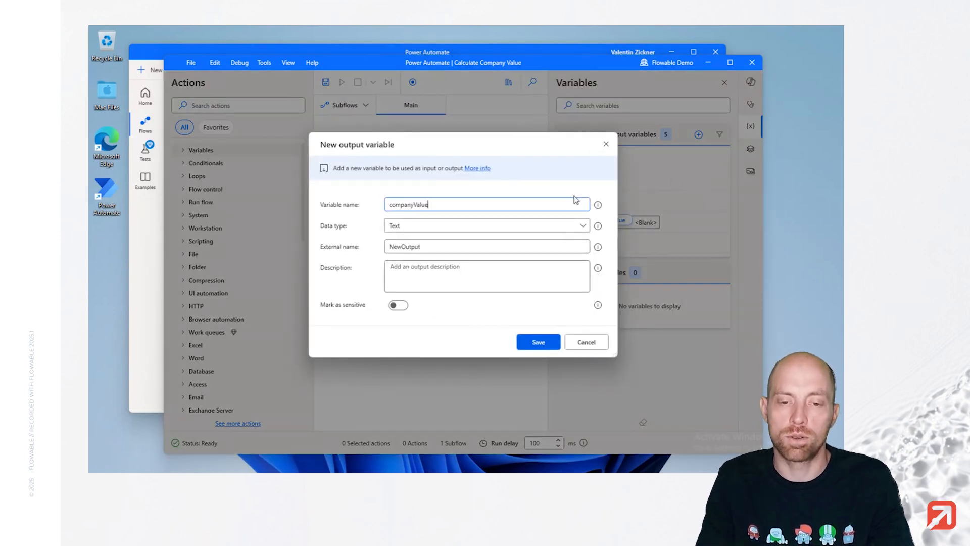
key("ctrl+a")
key("ctrl+c")
key("Tab")
left_click(512, 230)
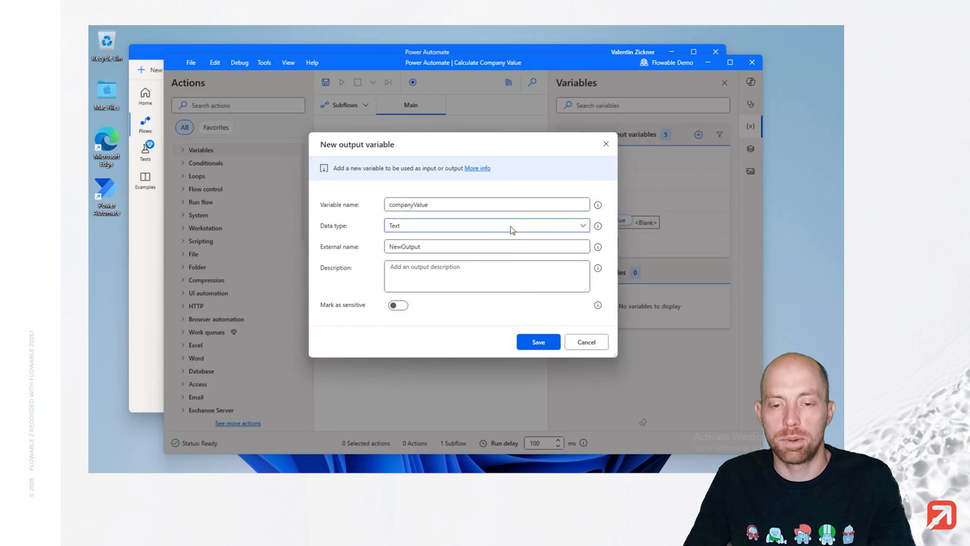
left_click(455, 263)
double_click(472, 247)
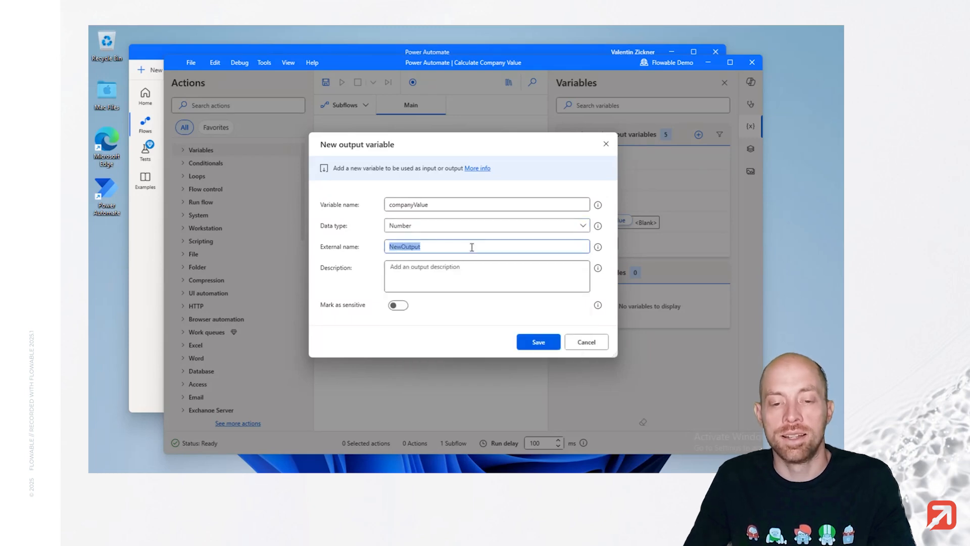
key("ctrl+v")
left_click(538, 343)
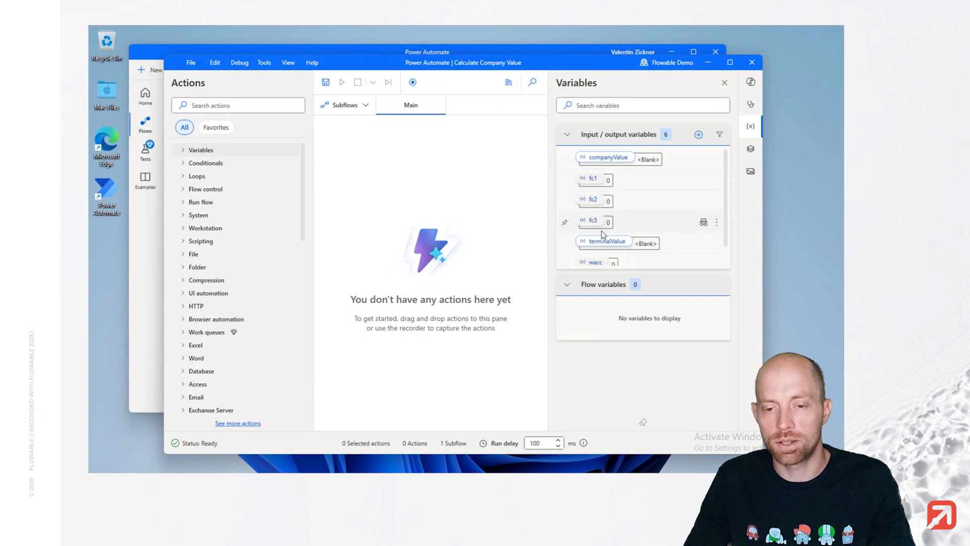
Paste the Excel action script copied from the text editor into the flow's empty Main subflow.
scroll(601, 233, "down", 1)
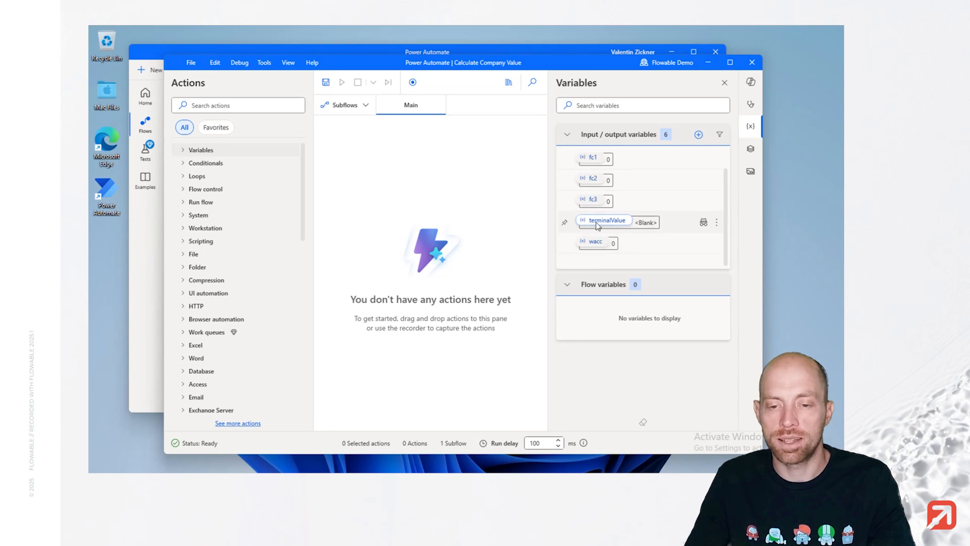
scroll(596, 226, "up", 1)
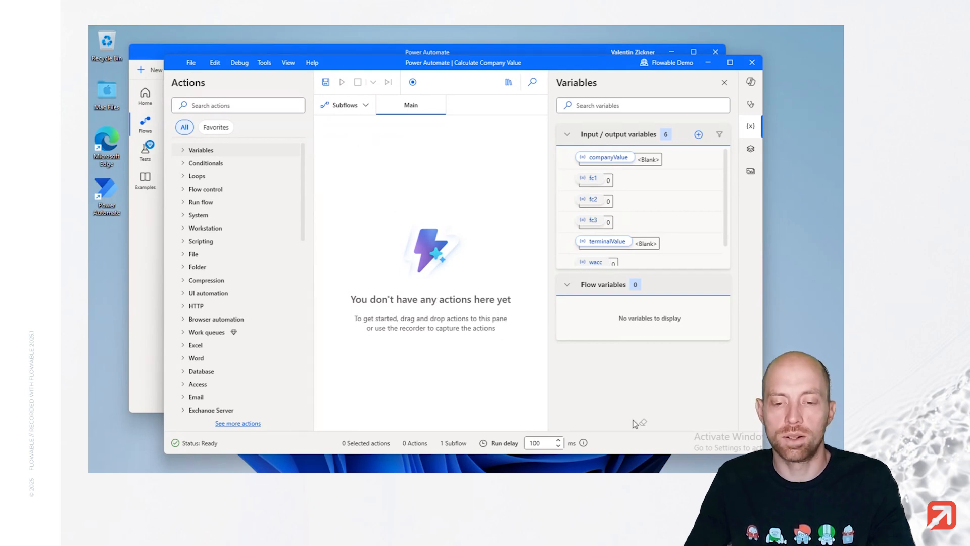
left_click(611, 483)
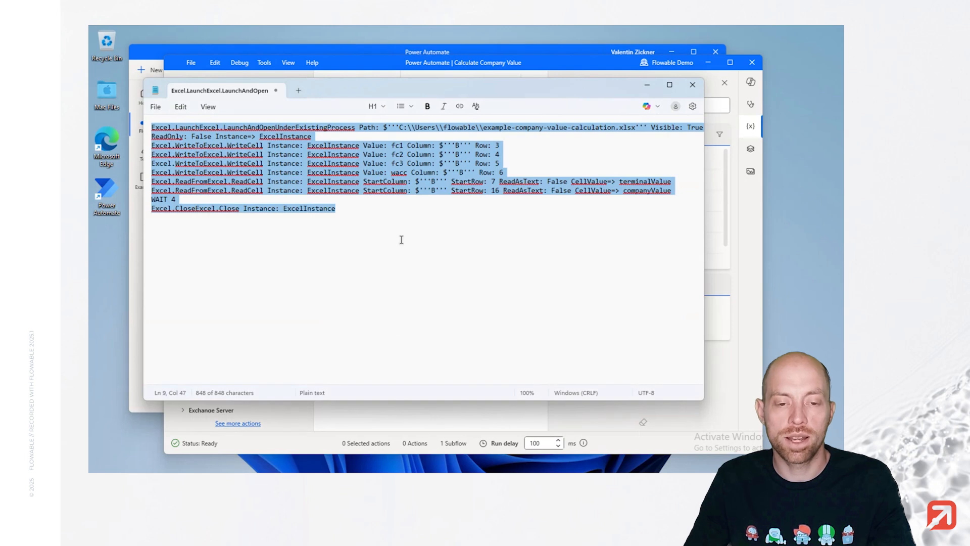
left_click(436, 411)
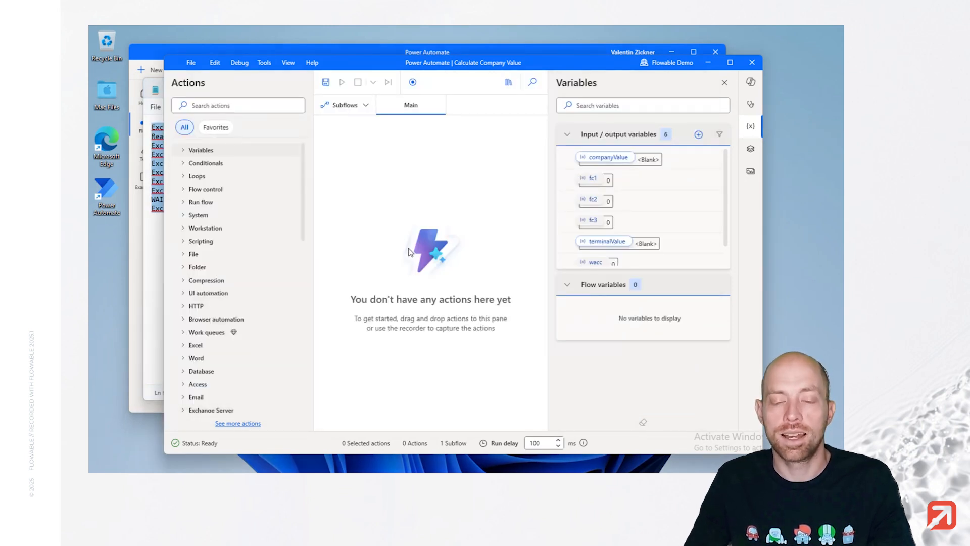
key("ctrl+v")
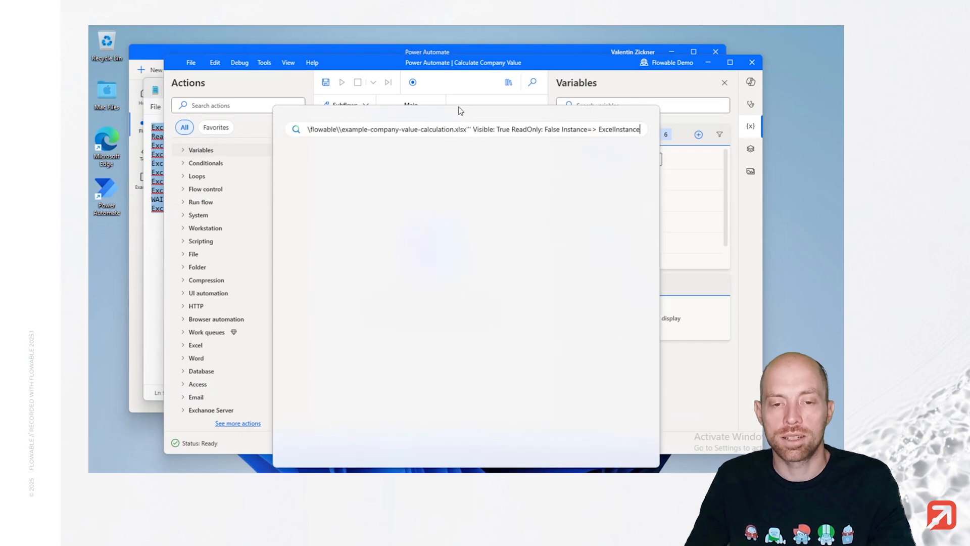
key("Escape")
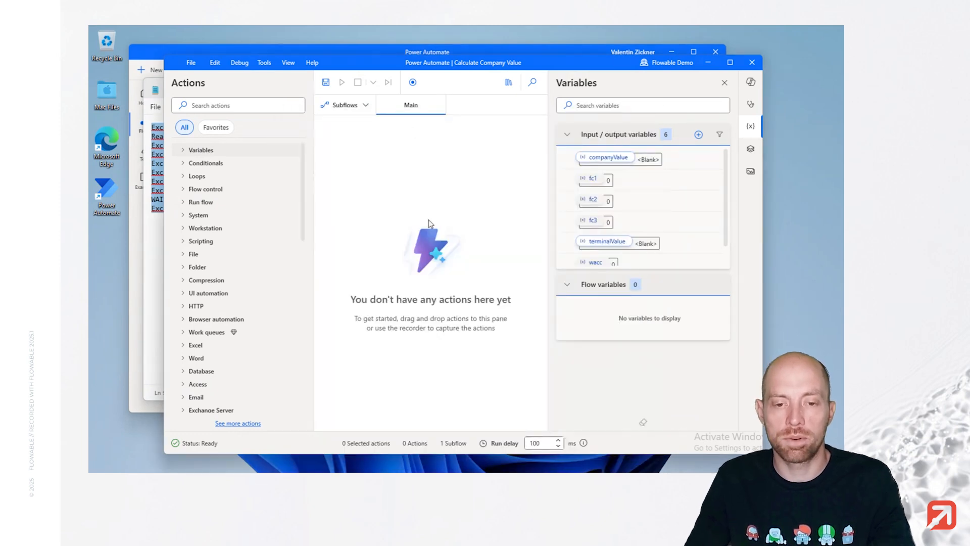
key("ctrl+v")
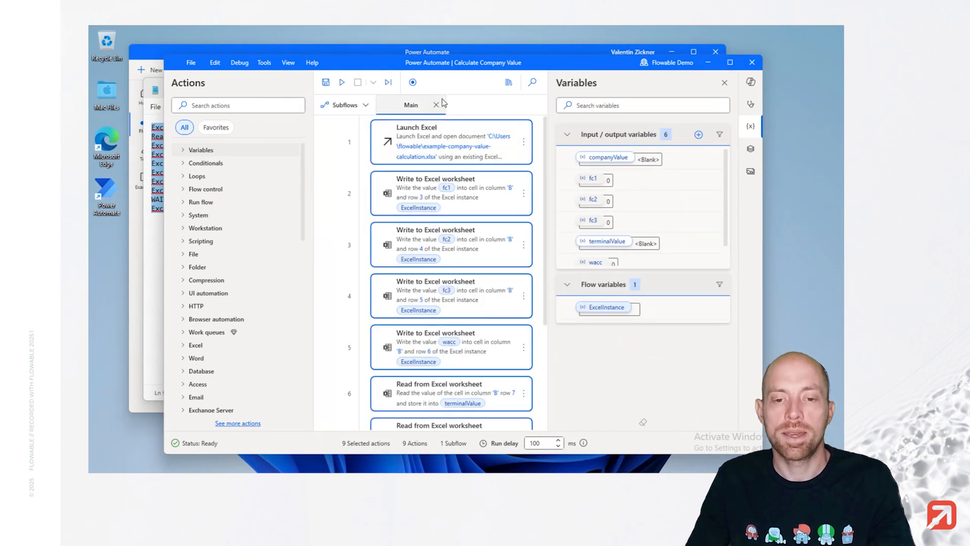
Set the Launch Excel action's document path to the example-company-value-calculation workbook in the Documents folder and save the action.
left_click(524, 147)
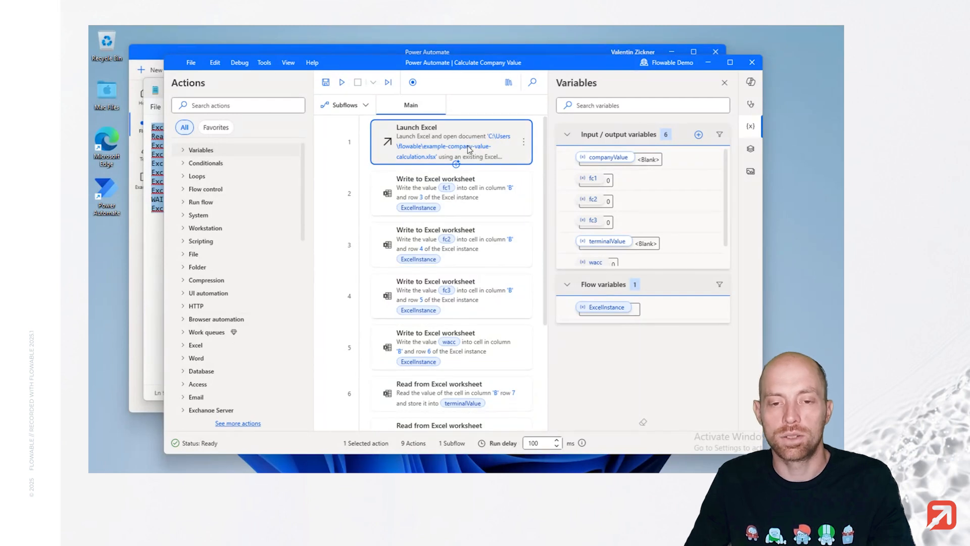
left_click(525, 145)
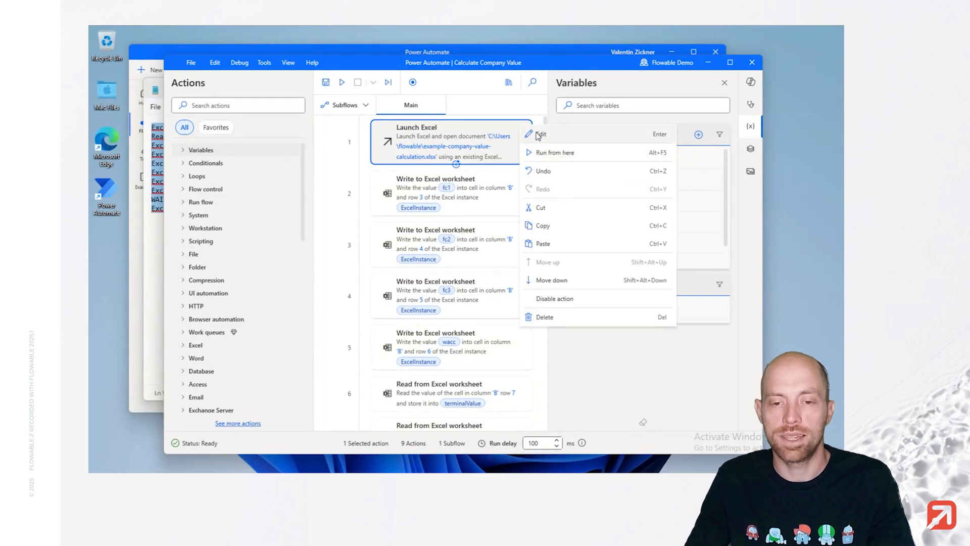
left_click(538, 135)
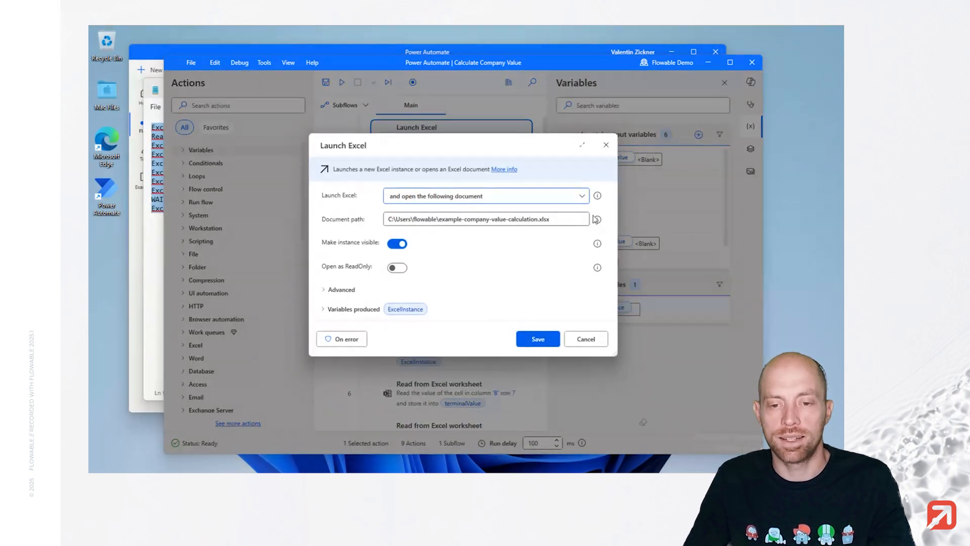
left_click(580, 217)
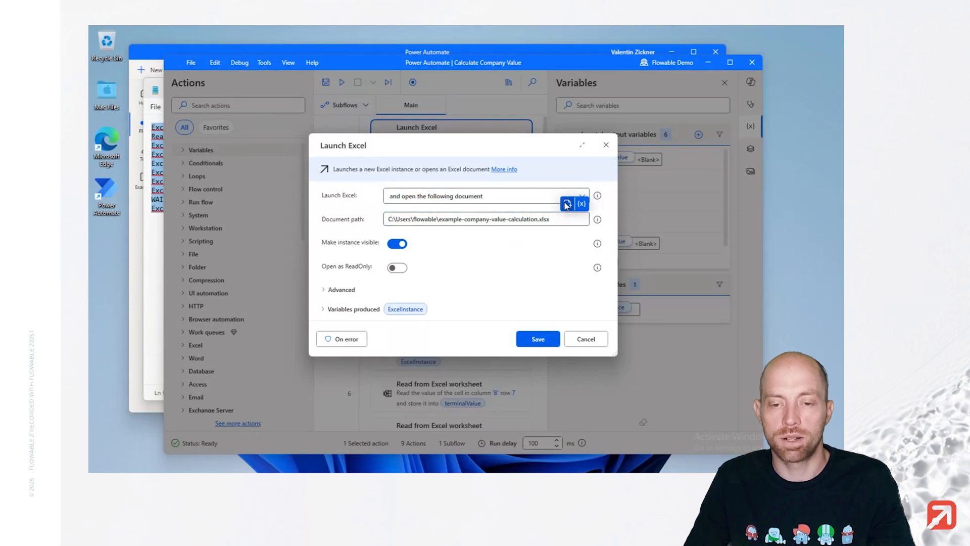
left_click(567, 204)
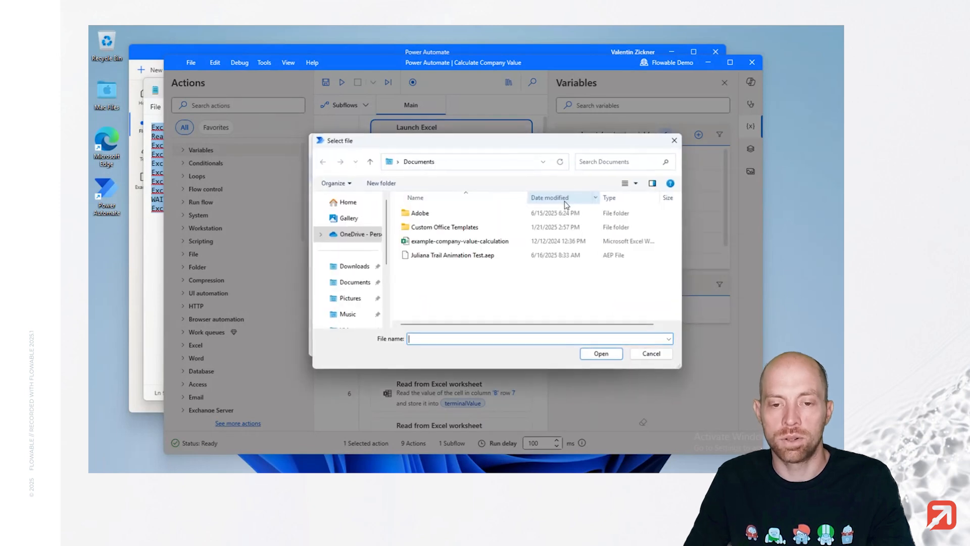
left_click(470, 243)
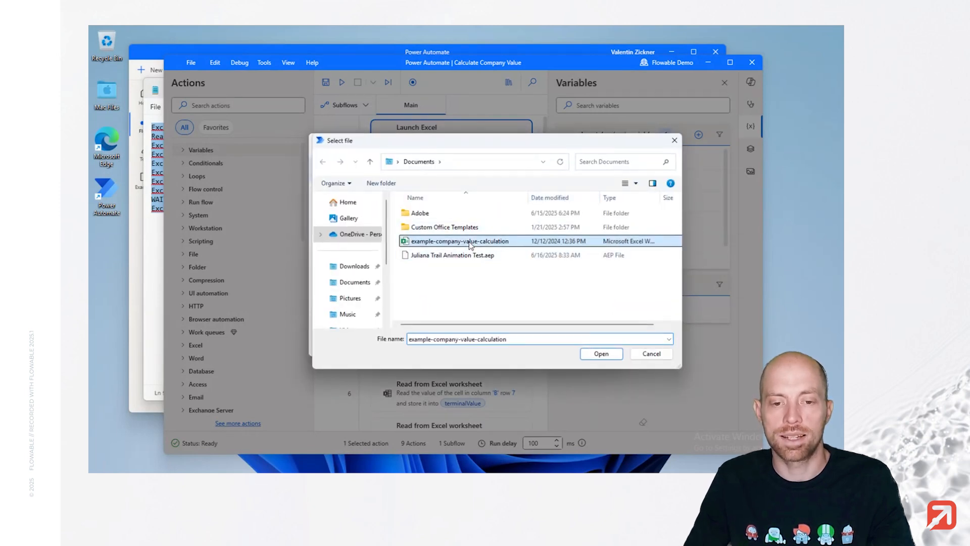
left_click(609, 354)
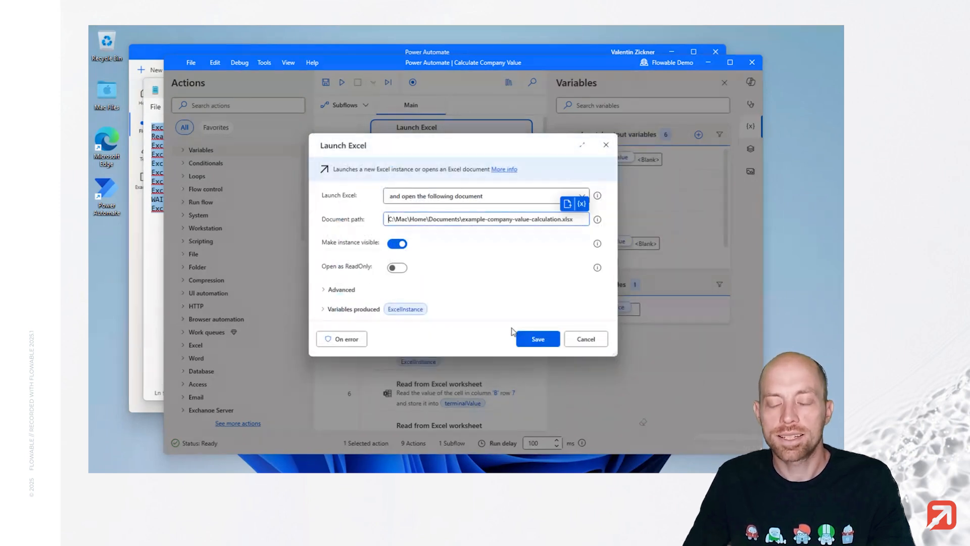
left_click(532, 337)
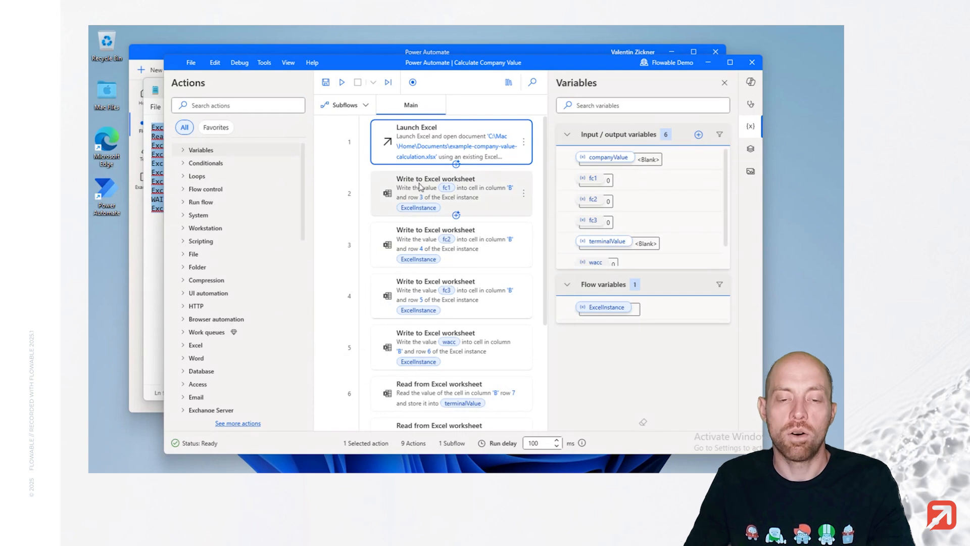
Save the desktop flow, then switch to the Power Automate web portal and refresh its desktop flows list.
scroll(447, 303, "down", 2)
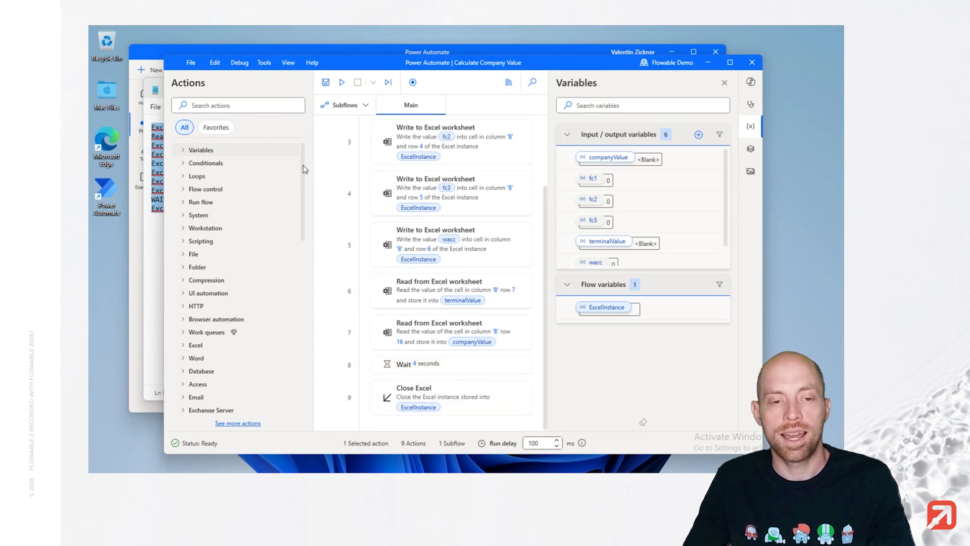
left_click(325, 81)
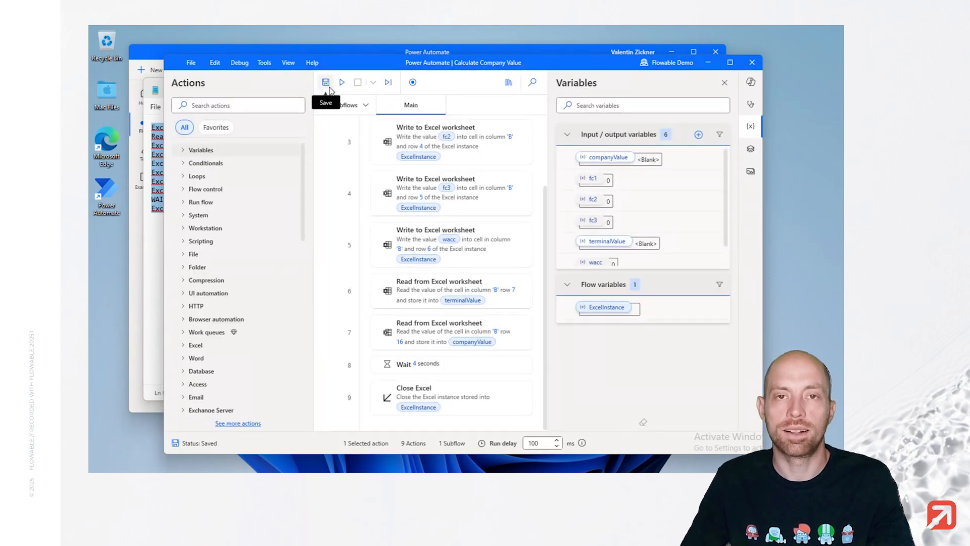
key("ctrl+Right")
left_click(426, 36)
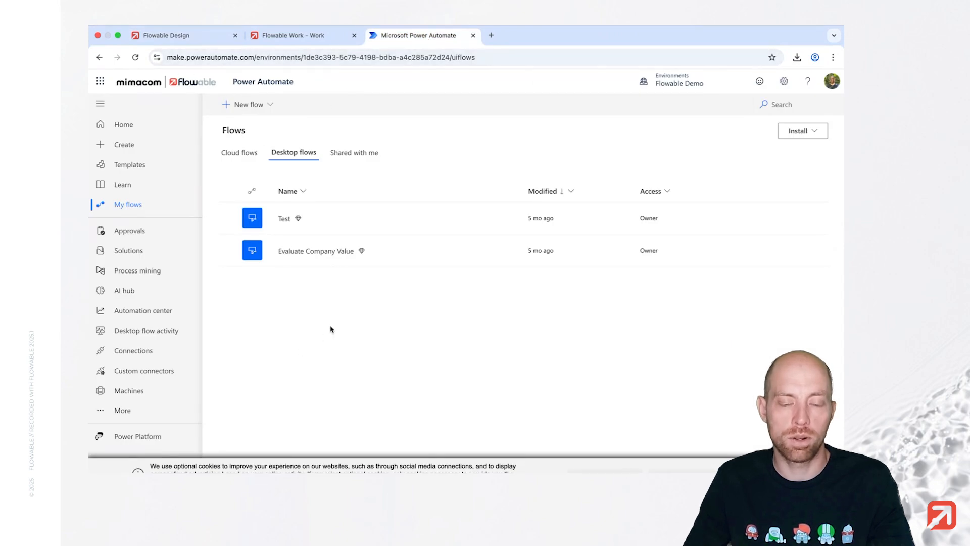
key("super+r")
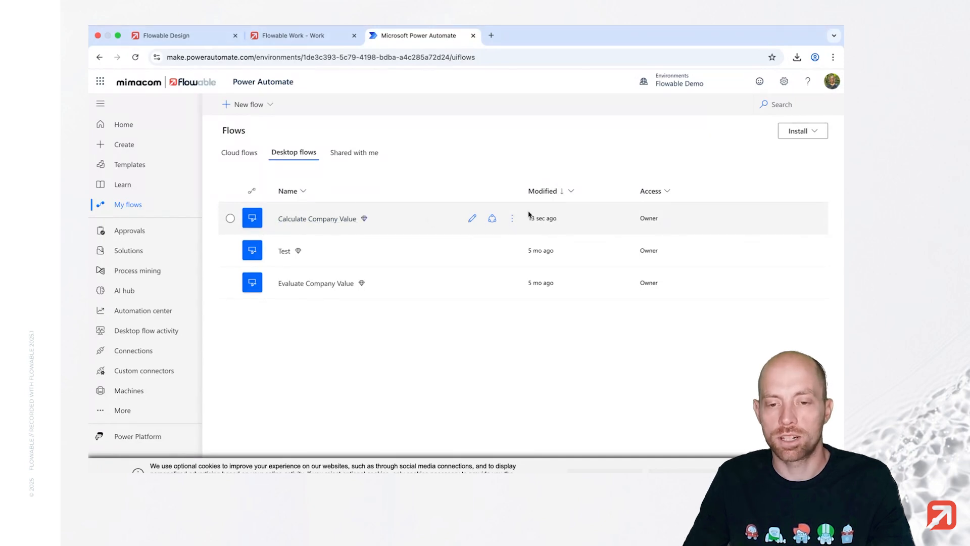
Share the Calculate Company Value flow with the Power Automate application user found by searching "power", and save the permissions.
left_click(493, 220)
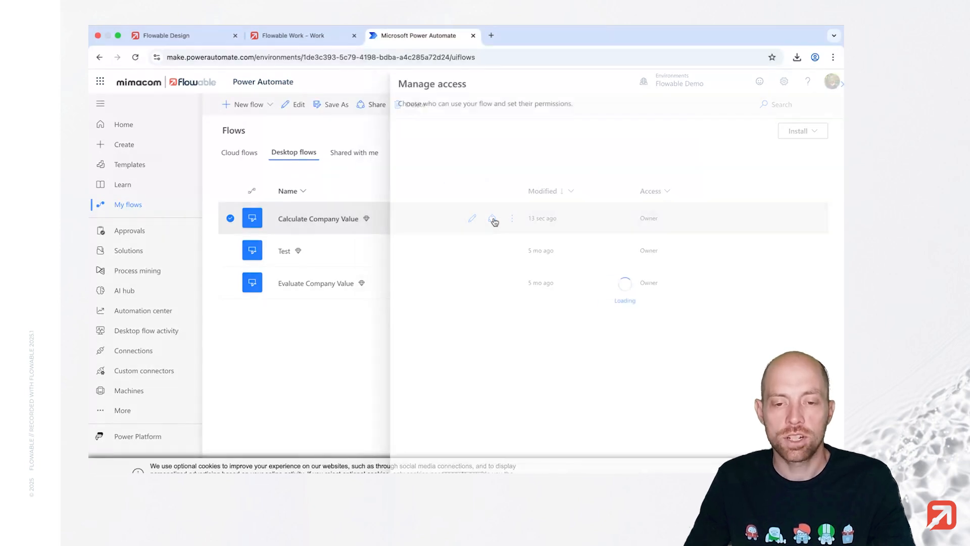
left_click(443, 135)
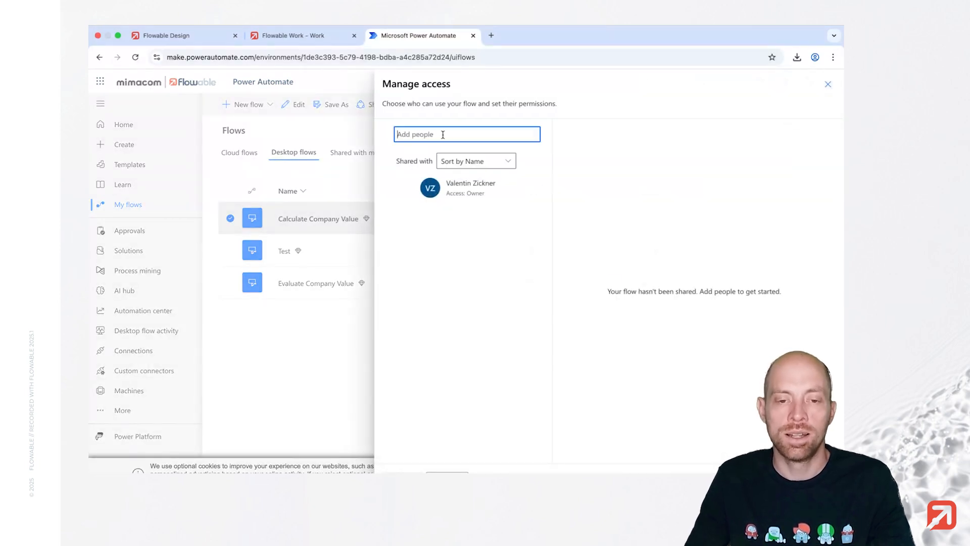
type("p")
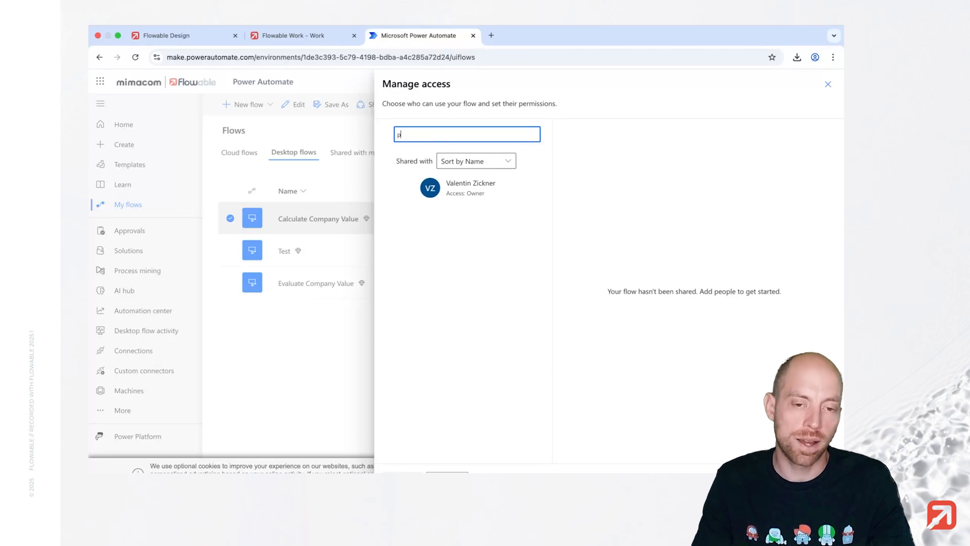
type("ower")
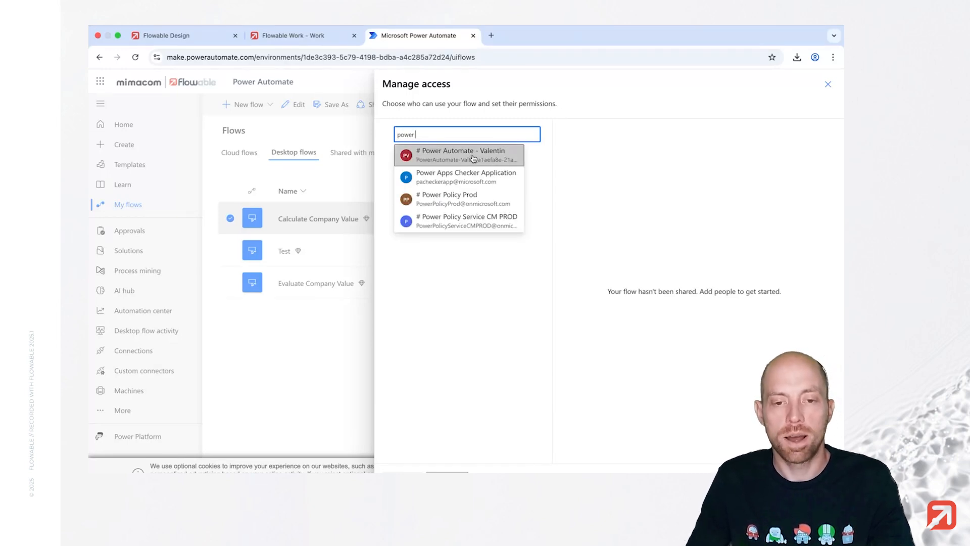
left_click(491, 158)
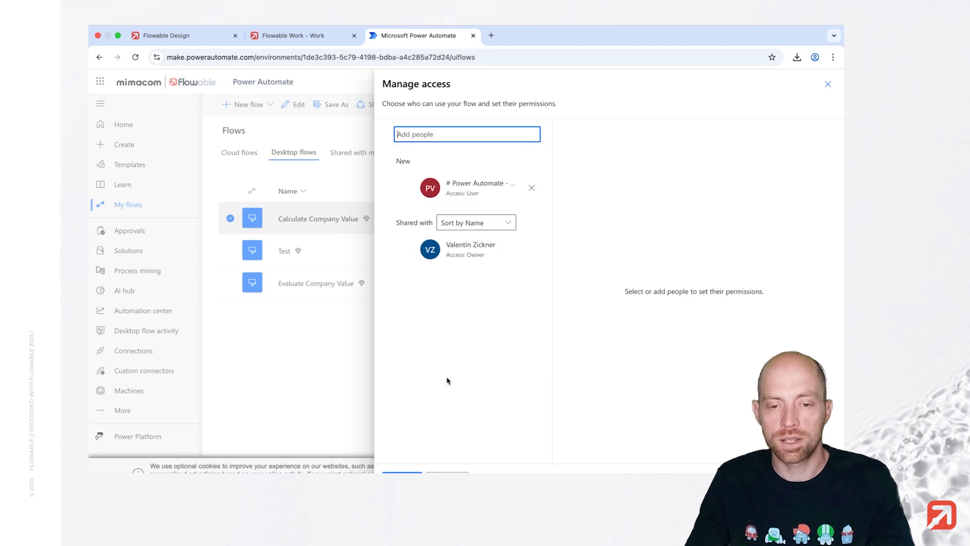
left_click(403, 475)
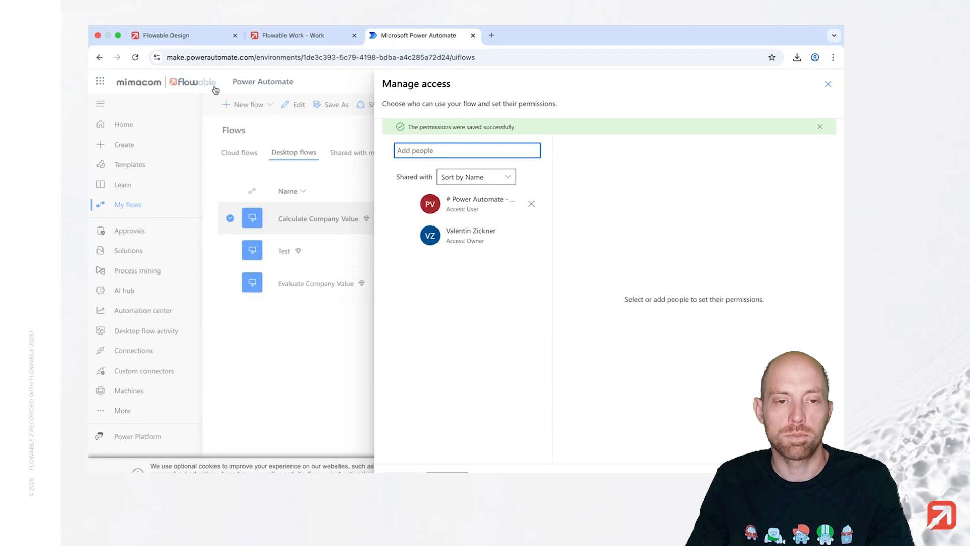
Switch to Flowable Design and create a new app named Evaluate Company Value with the Work palette.
left_click(194, 44)
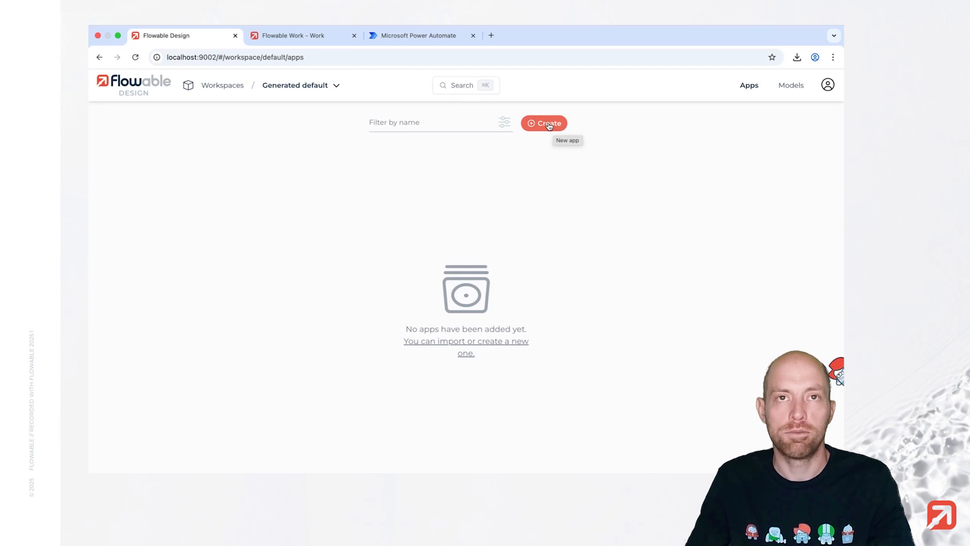
left_click(550, 124)
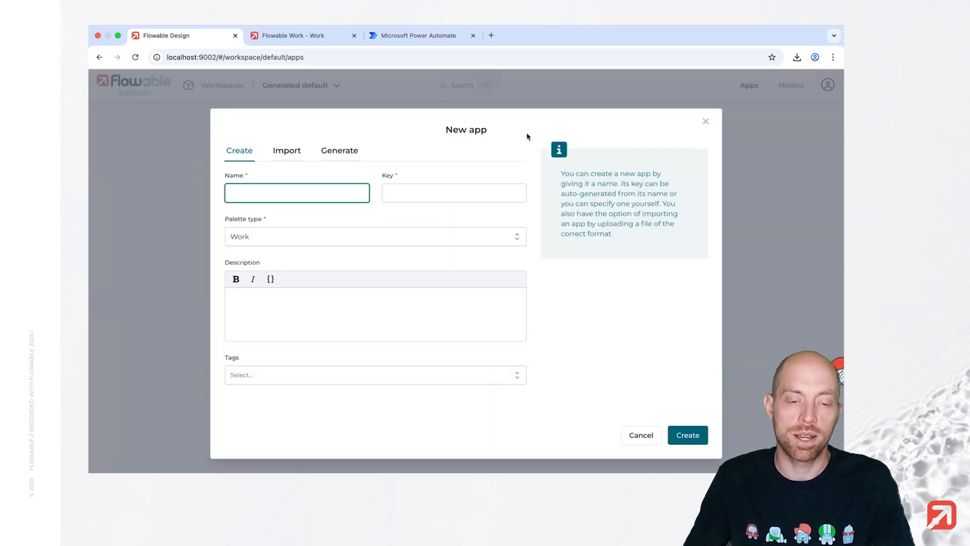
type("Evaluat")
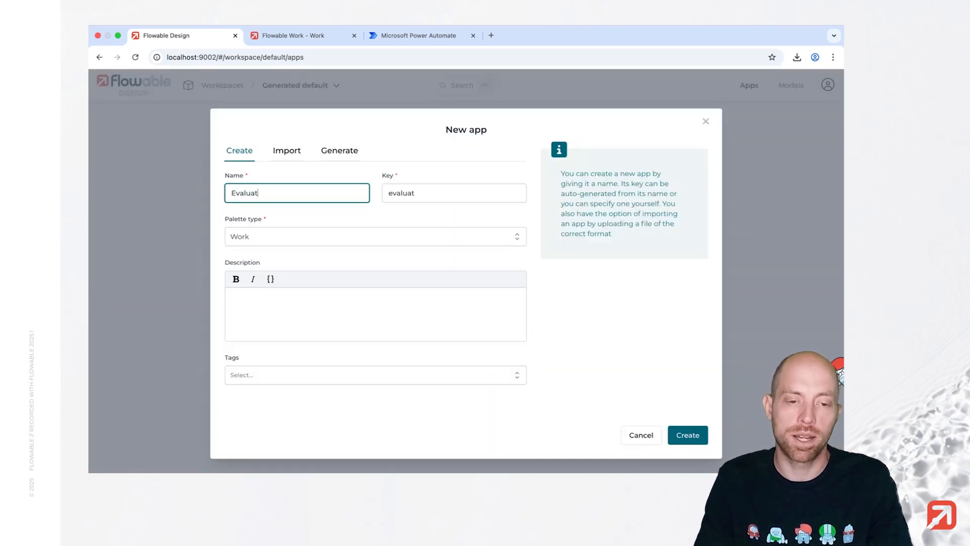
type("e Company Value")
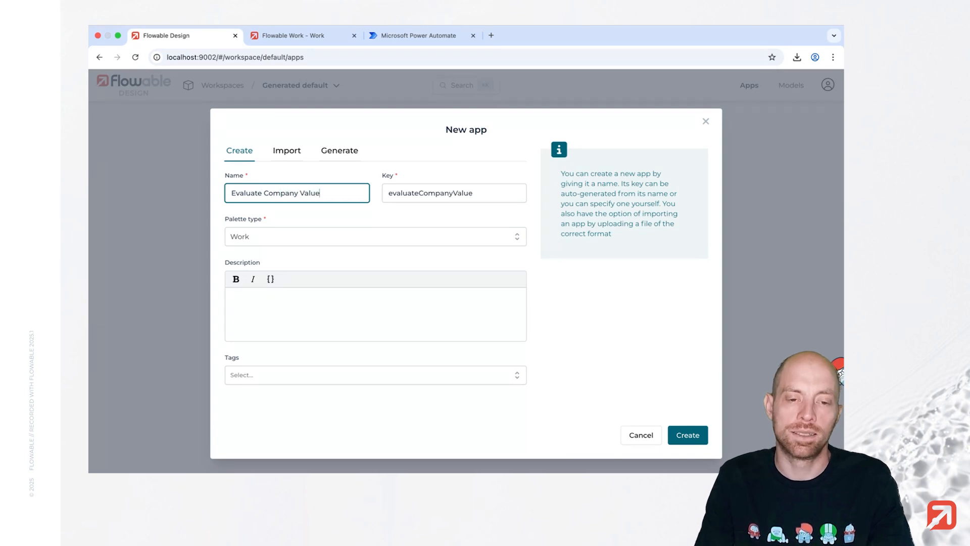
key("Return")
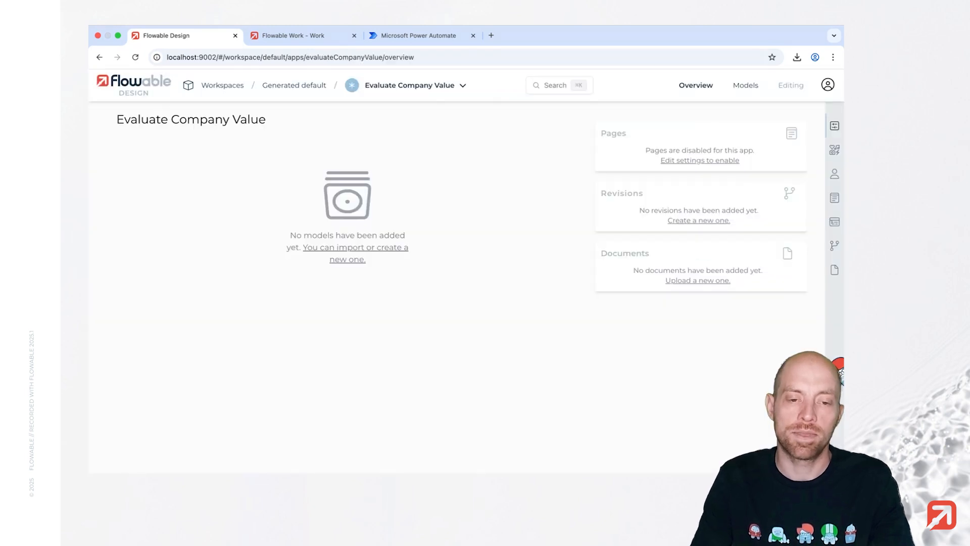
Create a new Process model named Evaluate Company Value in the empty app.
left_click(366, 254)
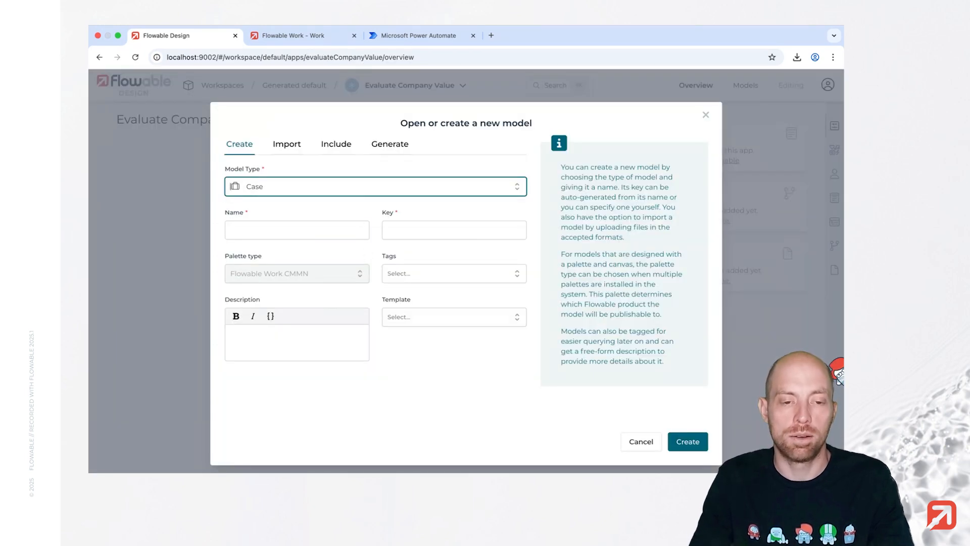
type("proc")
key("Tab")
type("Evaluate")
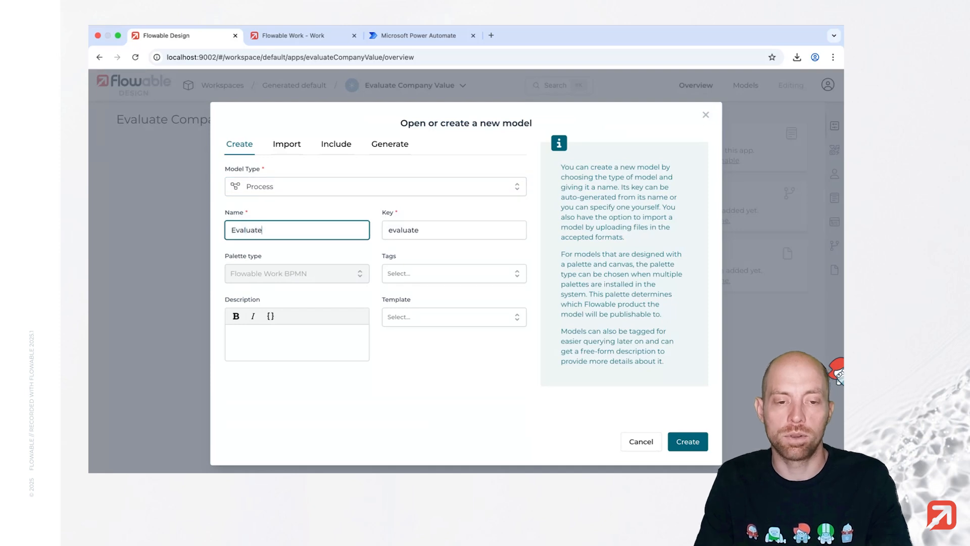
type(" Company Value")
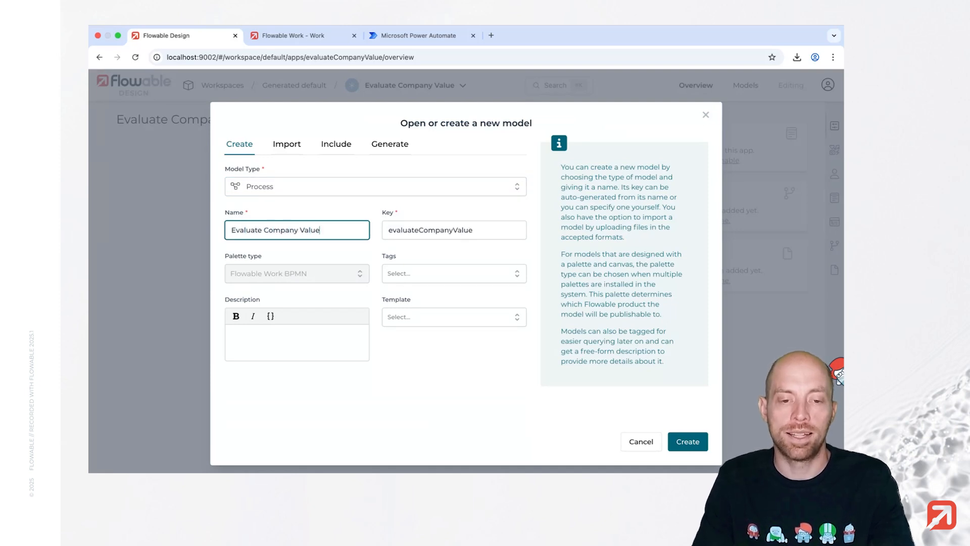
key("Return")
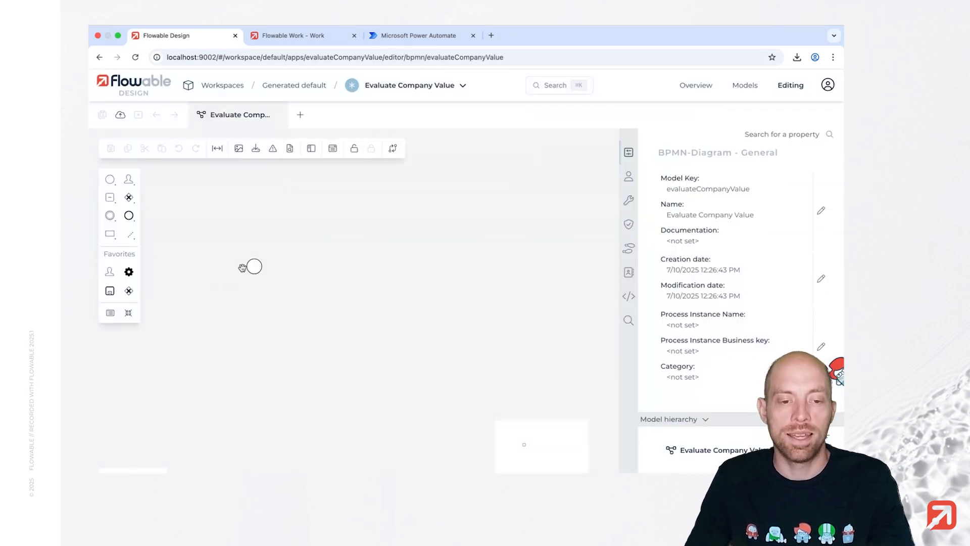
Create a start form named Evaluate Company Value Start Form for the process's start event and open it for editing.
left_click(261, 270)
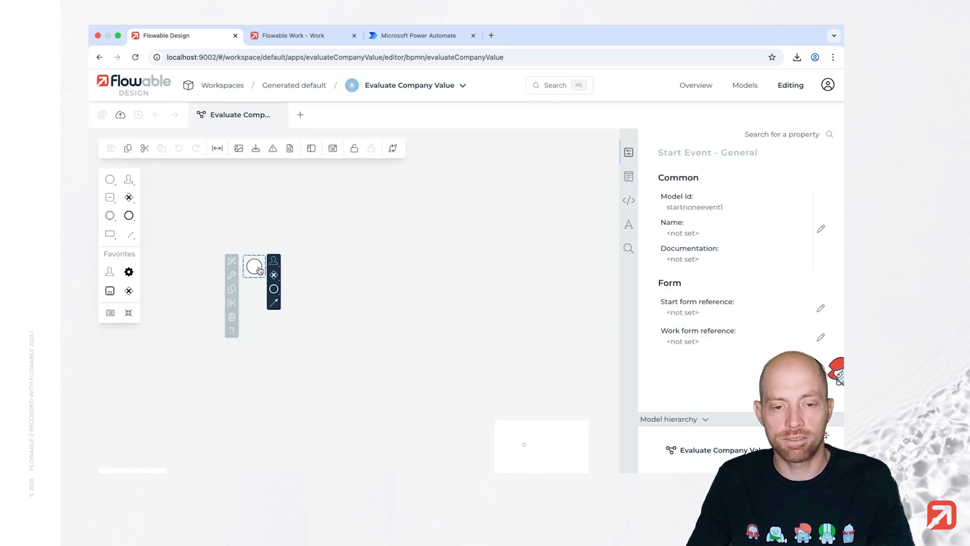
left_click(688, 309)
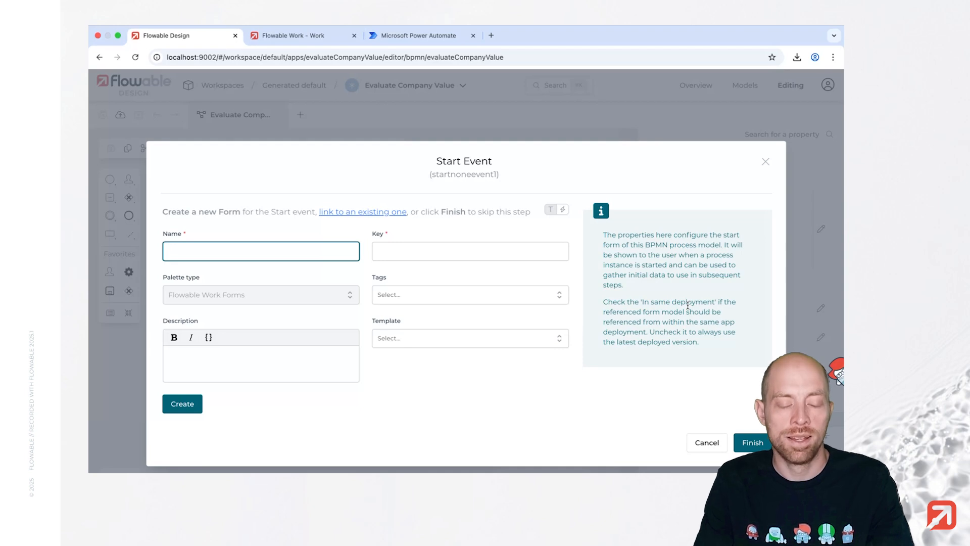
type("Evaluate C")
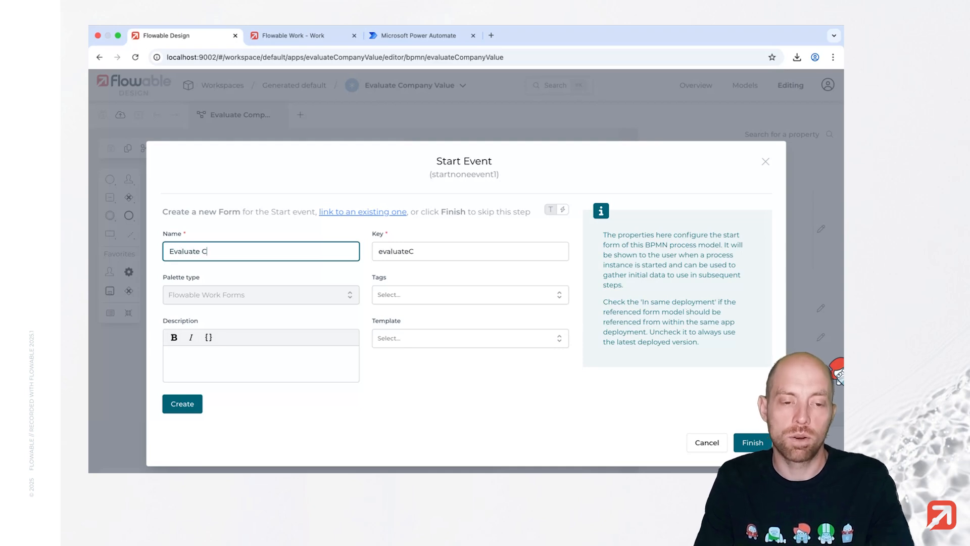
type("ompany Value Start Form")
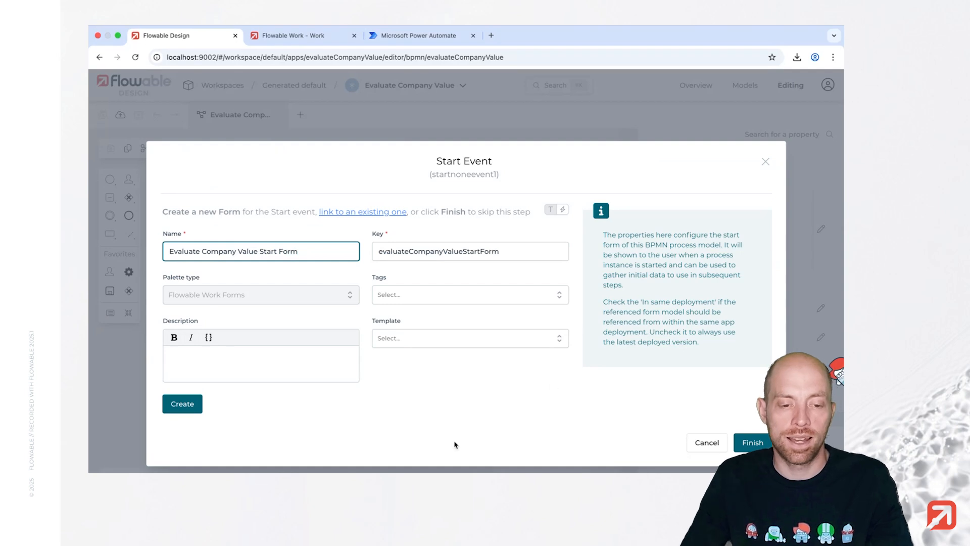
left_click(184, 403)
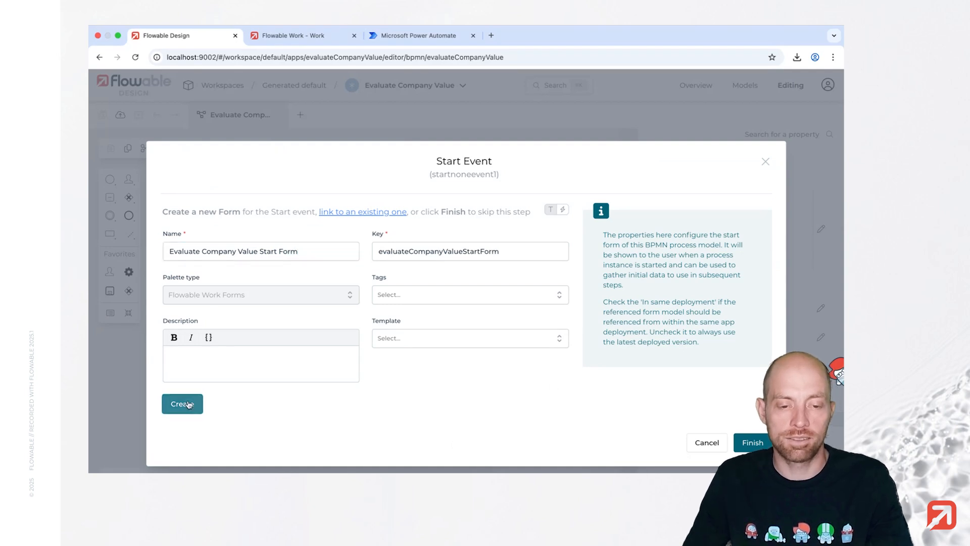
left_click(741, 442)
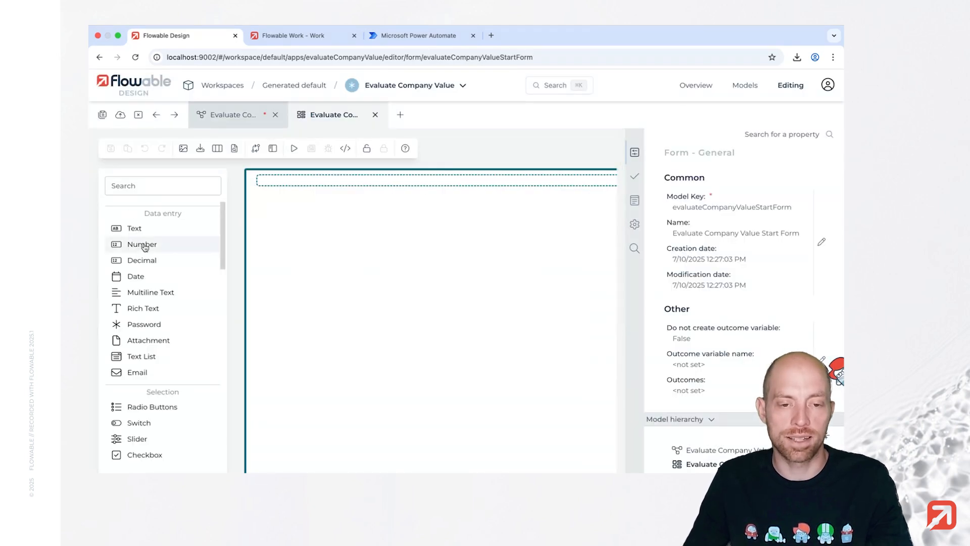
Add four Number fields to the start form, labelled and bound to fc1, fc2, fc3 and wacc.
left_click(144, 246)
type("fc1")
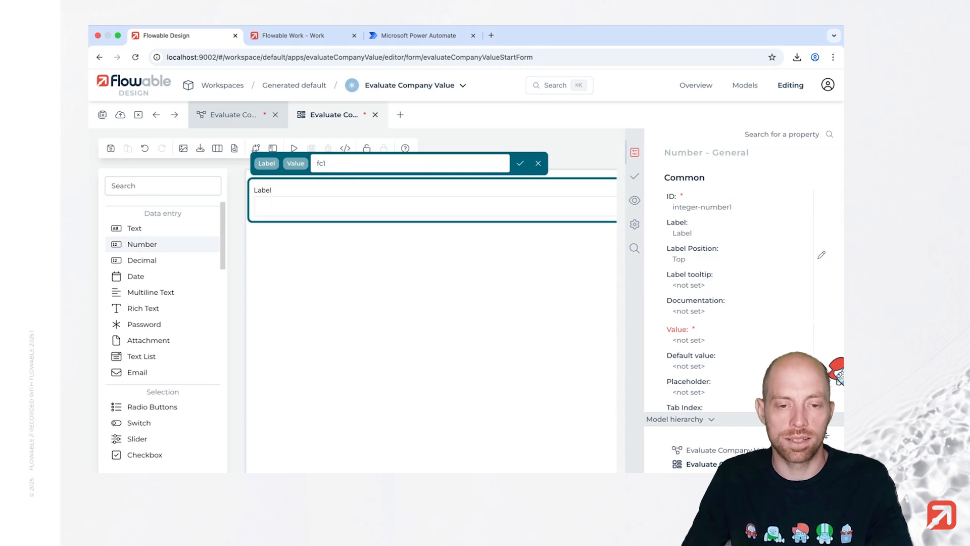
key("Return")
left_click(149, 246)
type("f")
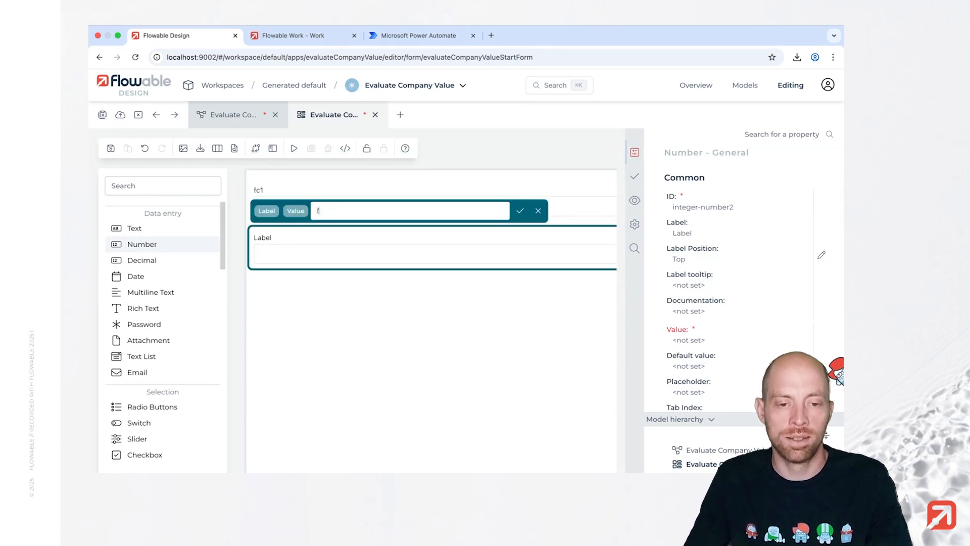
type("c2")
key("Return")
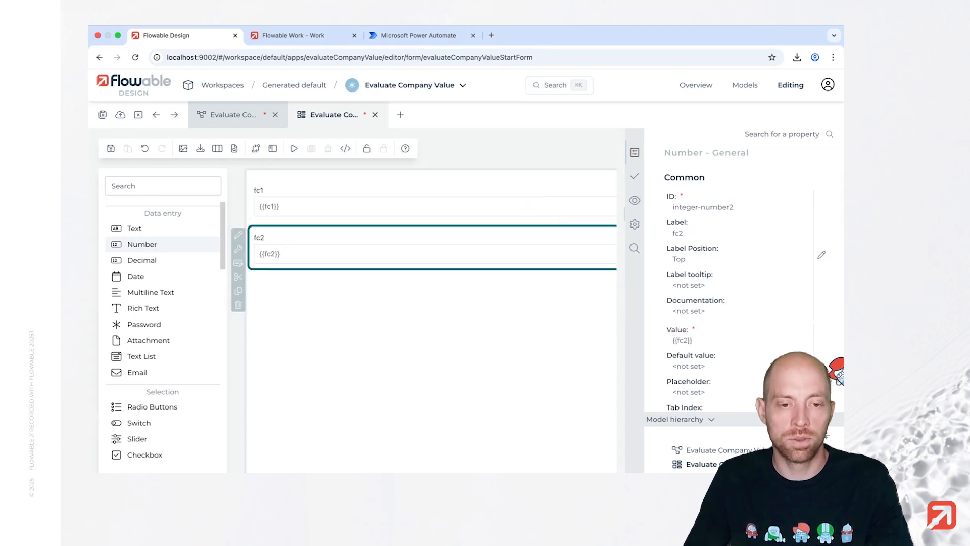
left_click(151, 245)
type("fc3")
key("Return")
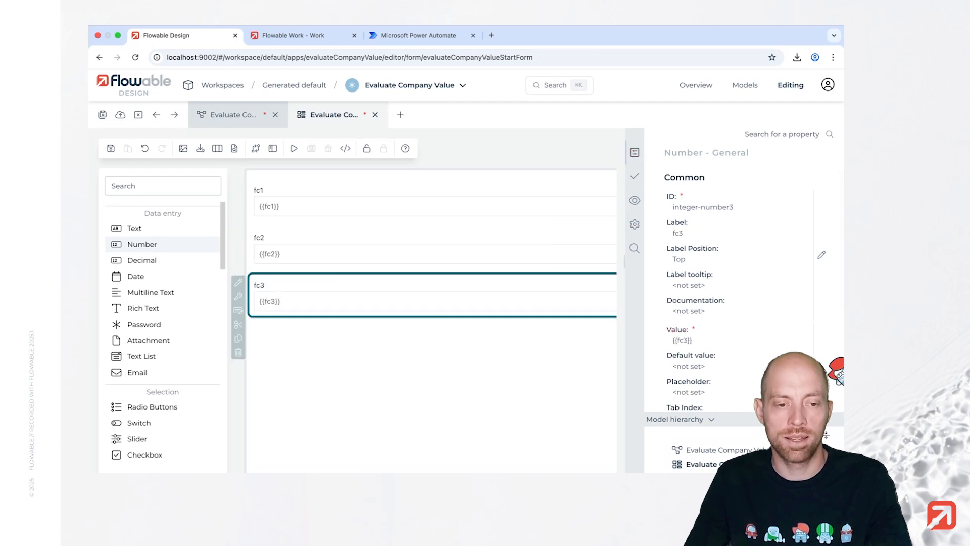
left_click(149, 246)
type("wacc")
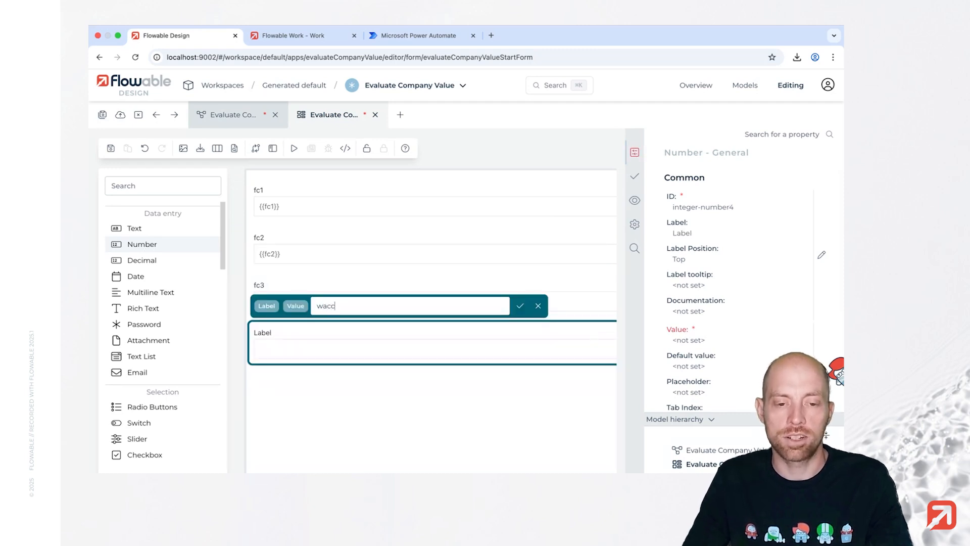
key("Return")
Make the fc1 number field required.
left_click(368, 199)
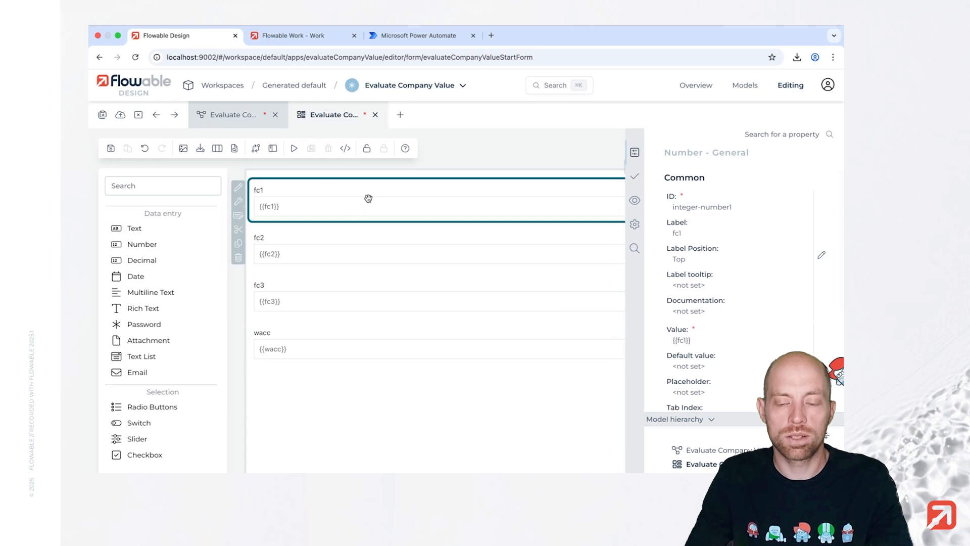
key("super+k")
type("requ")
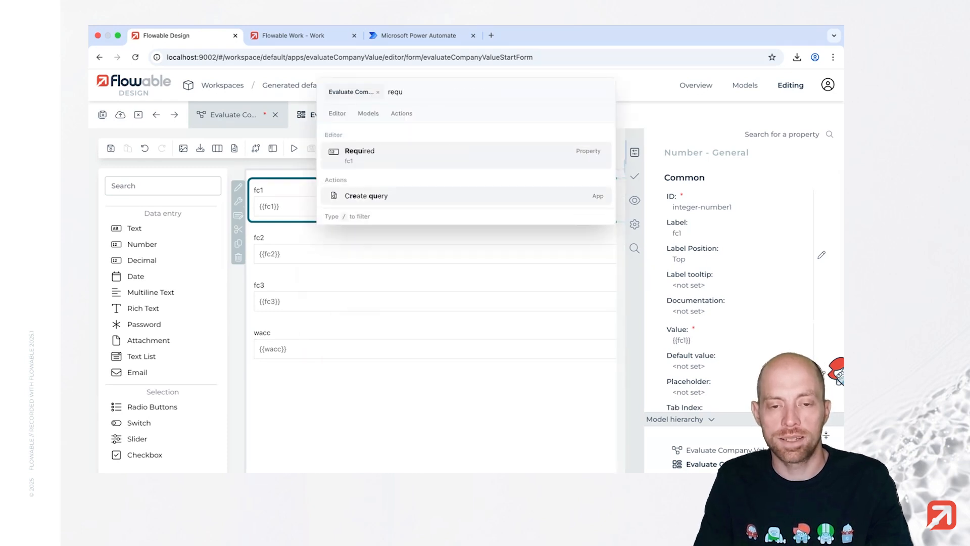
key("Return")
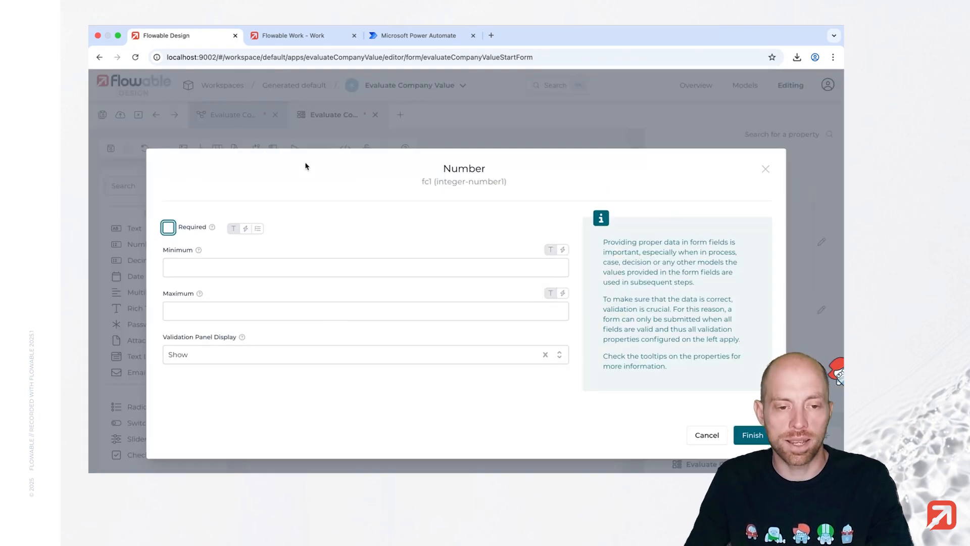
left_click(171, 231)
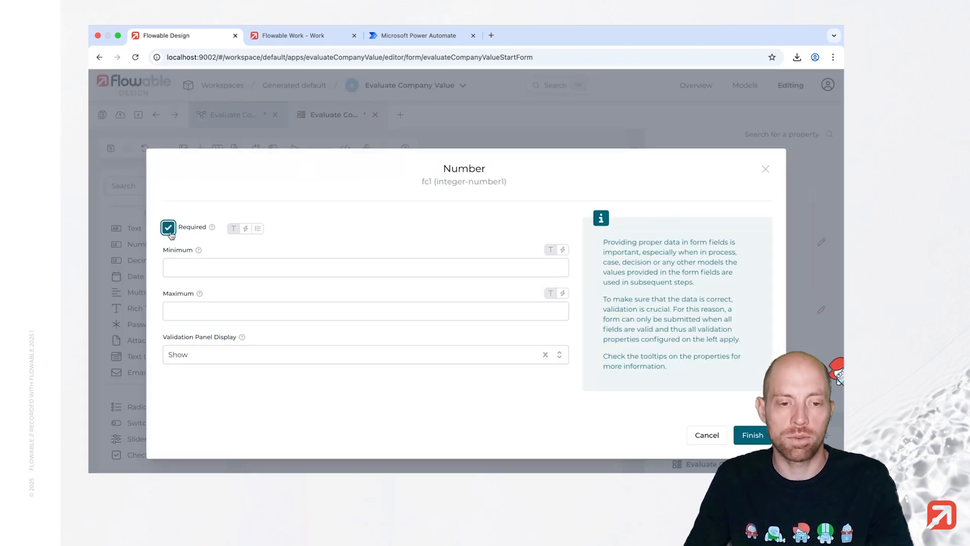
left_click(754, 435)
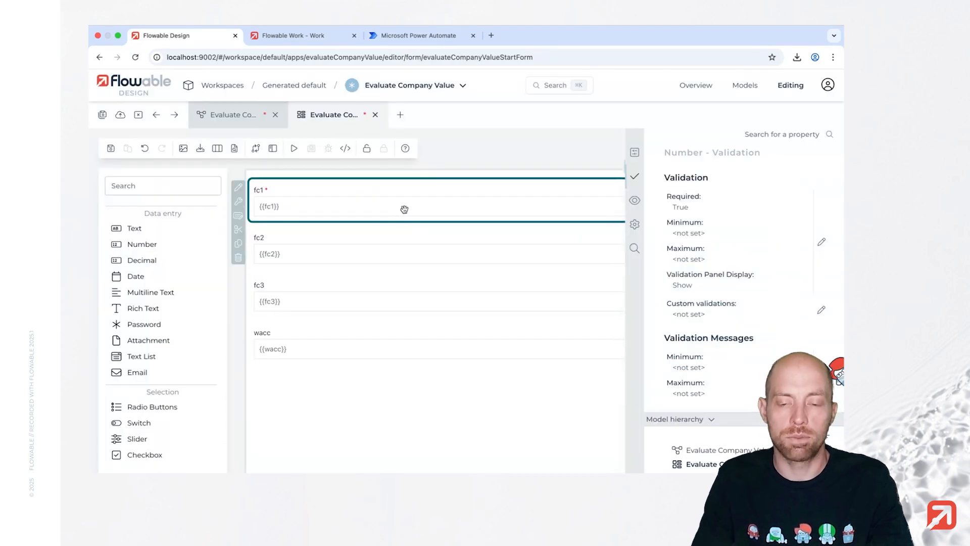
Set the fc1 field's number format to 1,000,000 and its prefix to $.
left_click(635, 200)
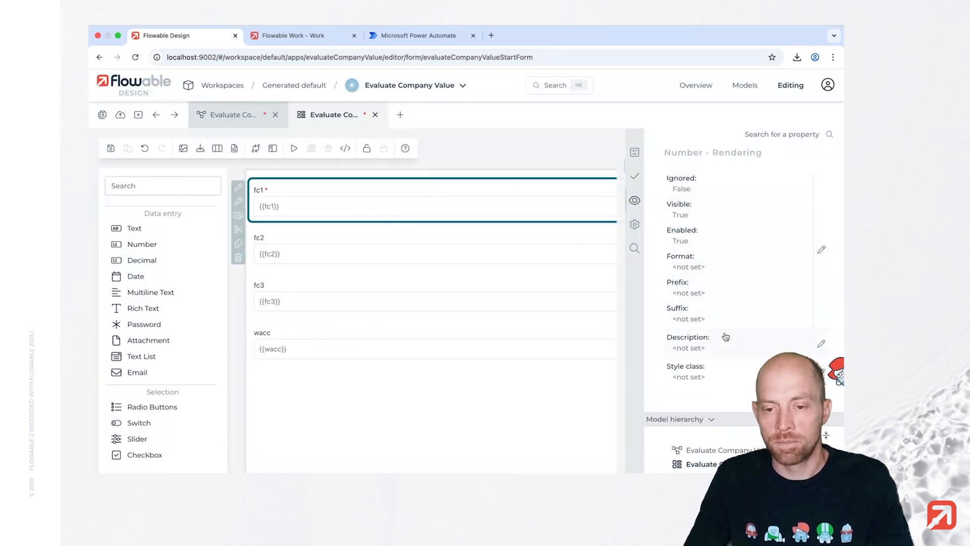
left_click(739, 284)
left_click(225, 313)
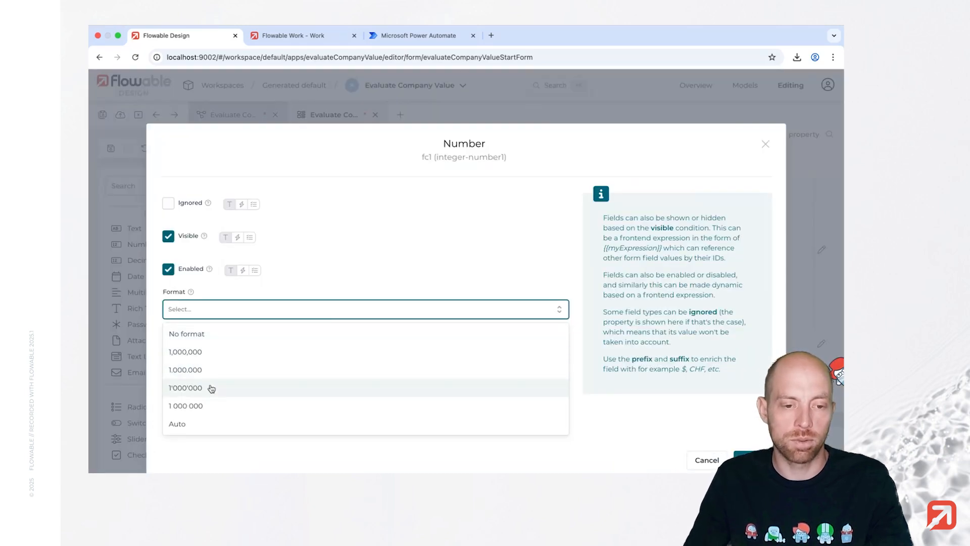
left_click(214, 353)
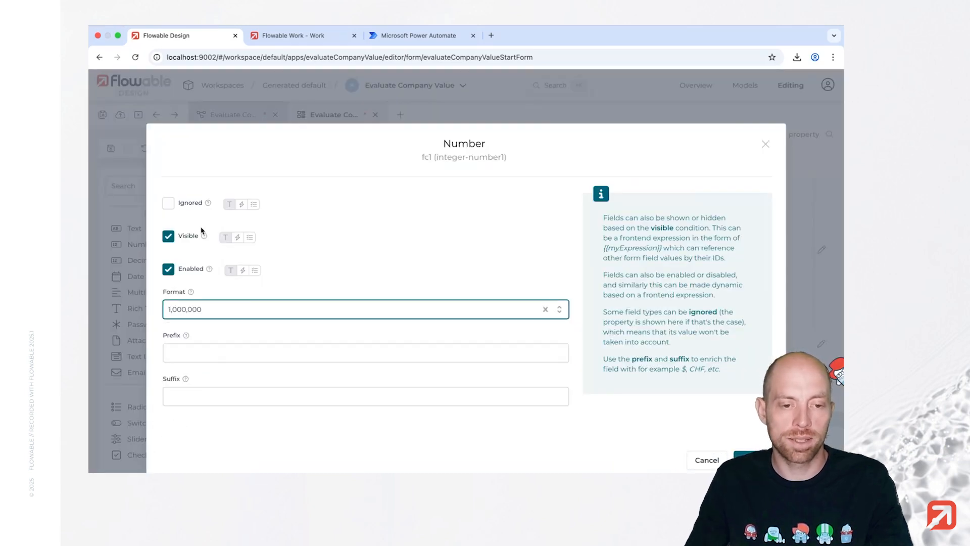
left_click(219, 352)
type("$")
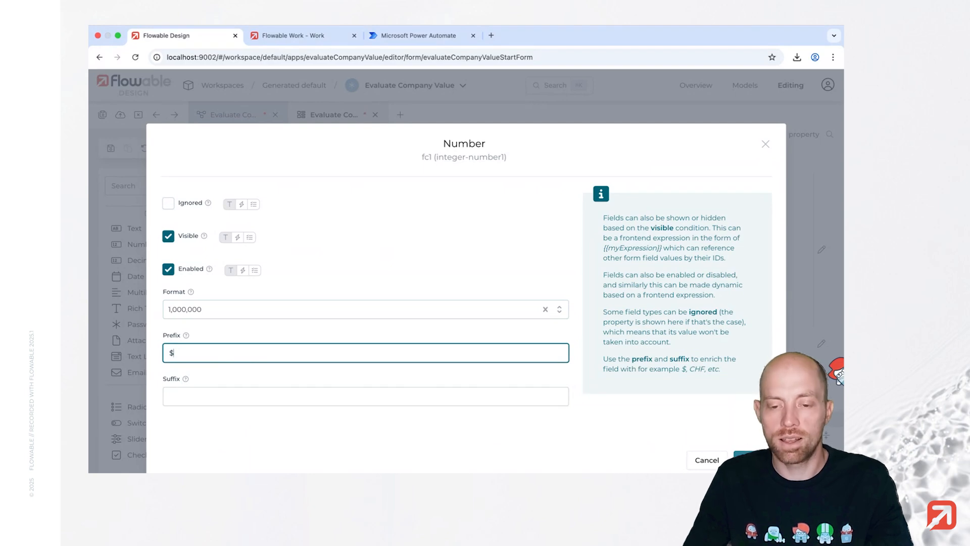
left_click(750, 460)
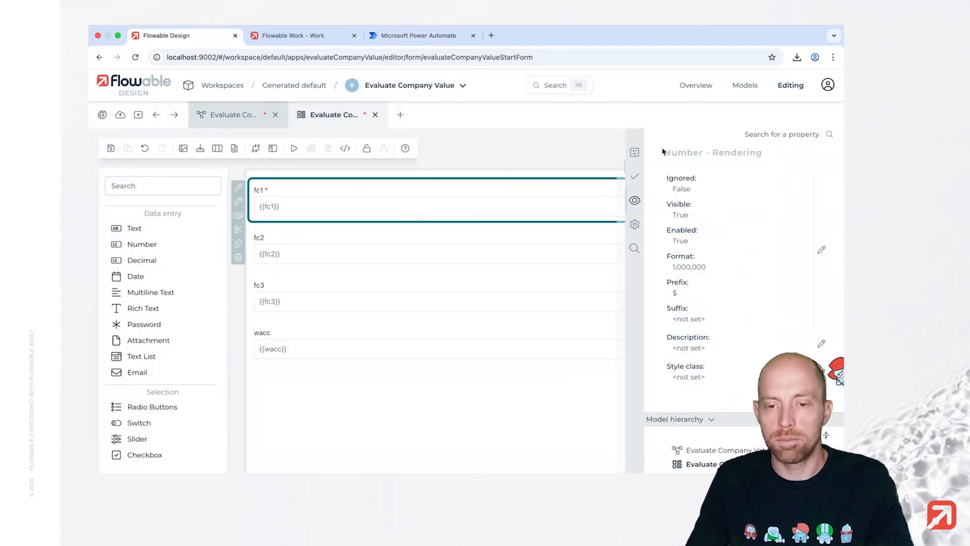
Change the fc1 field's label to FC1 and save the start form.
left_click(635, 152)
left_click(713, 256)
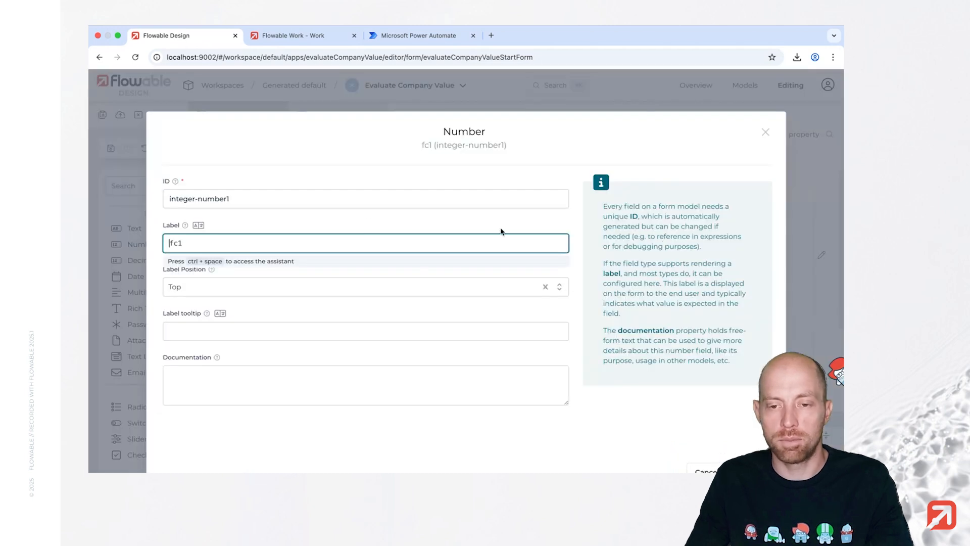
left_click(201, 243)
key("super+a")
type("FC1")
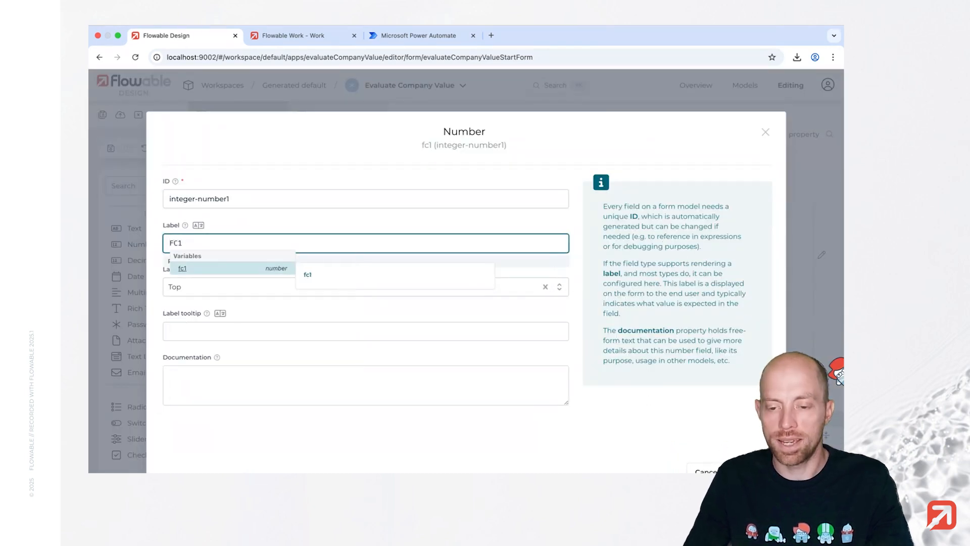
left_click(750, 470)
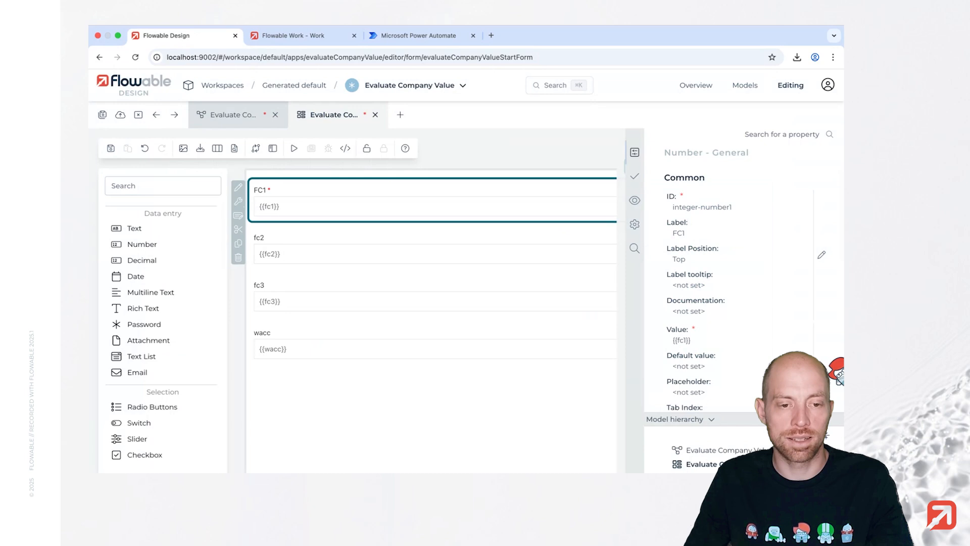
left_click(323, 262)
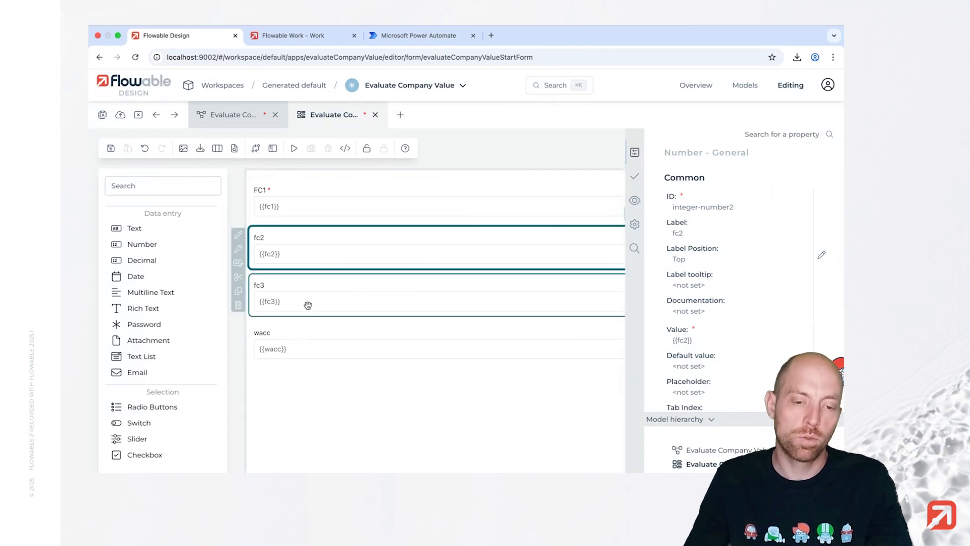
left_click(109, 149)
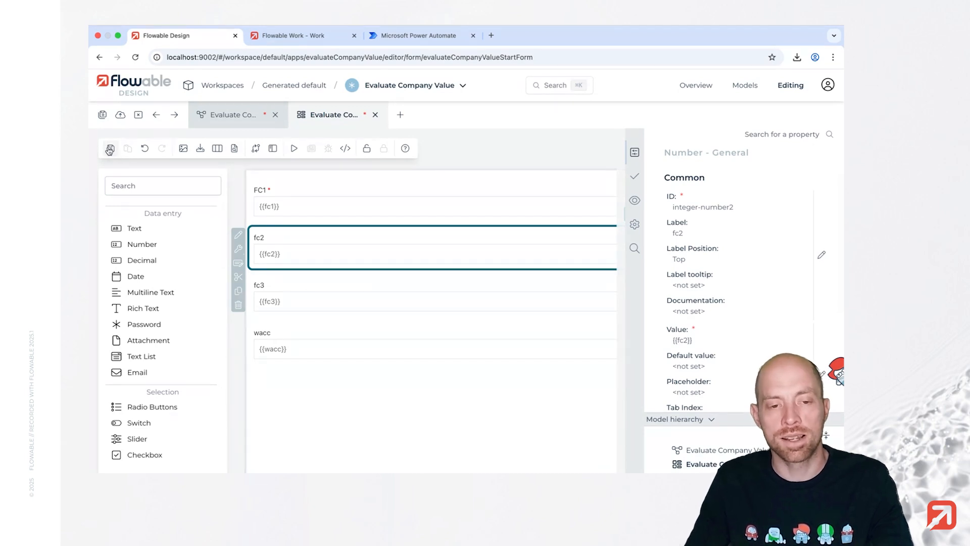
In the Evaluate Company Value process, add a Power Automate Flow task after the start event, keeping its default name.
left_click(236, 116)
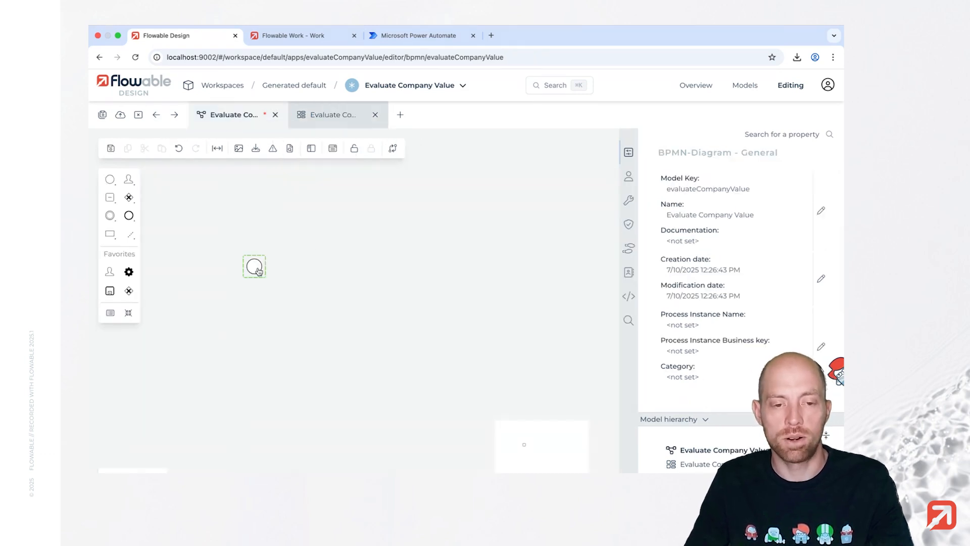
left_click(254, 267)
mouse_move(274, 261)
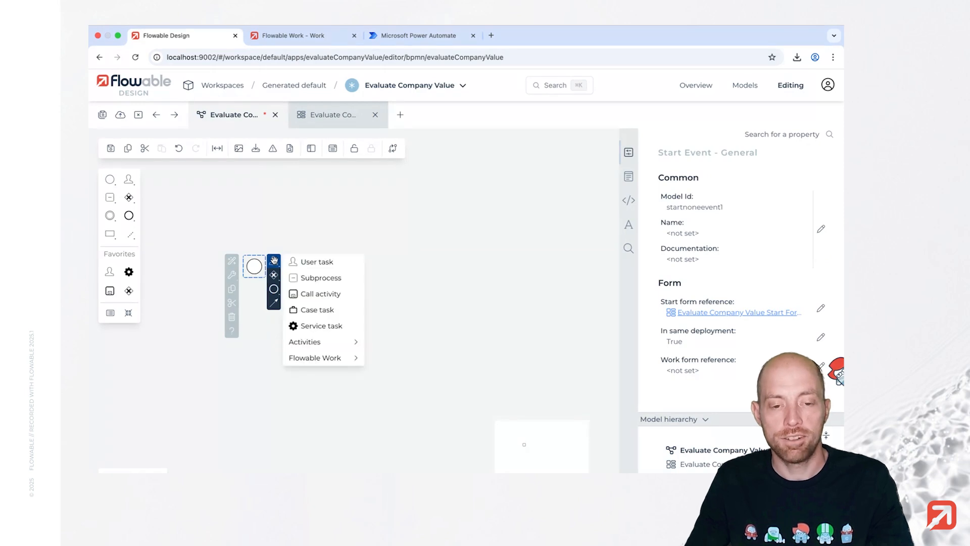
left_click(328, 358)
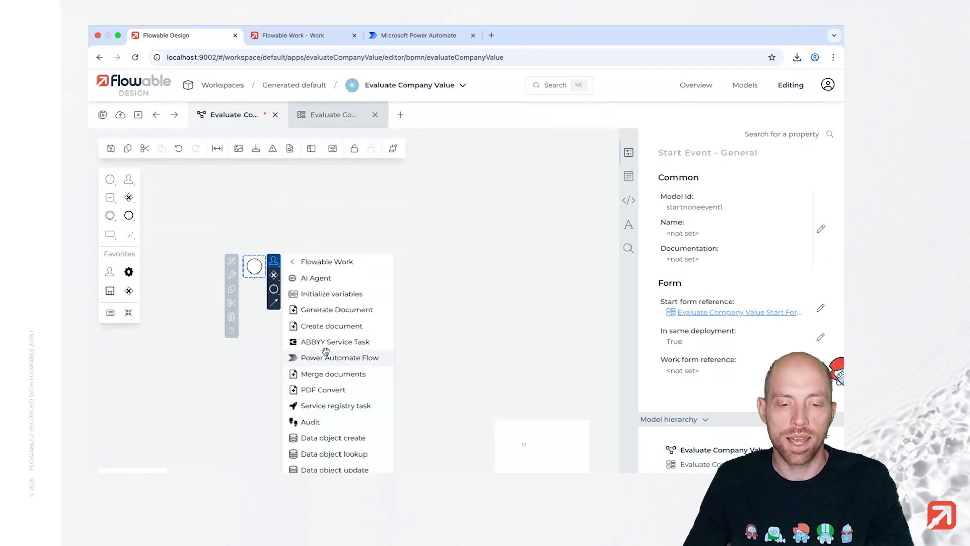
left_click(357, 358)
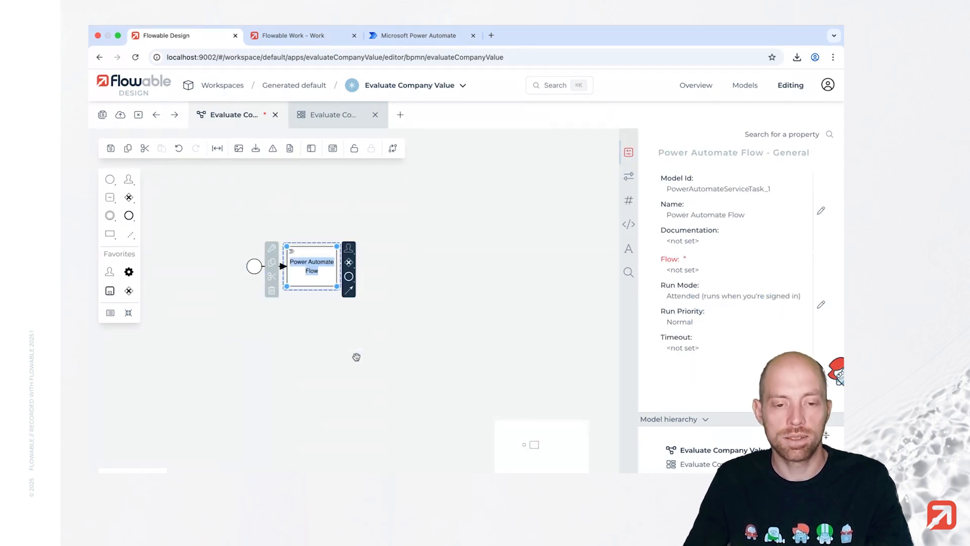
key("Return")
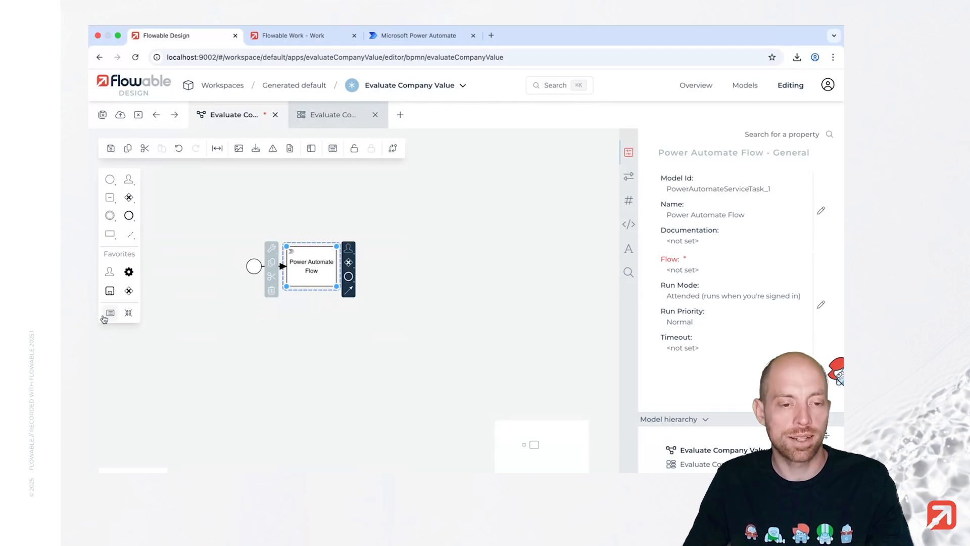
Look up where the Power Automate Flow task is offered in the process palette, browsing the Flowable Work group and searching for "power".
left_click(128, 179)
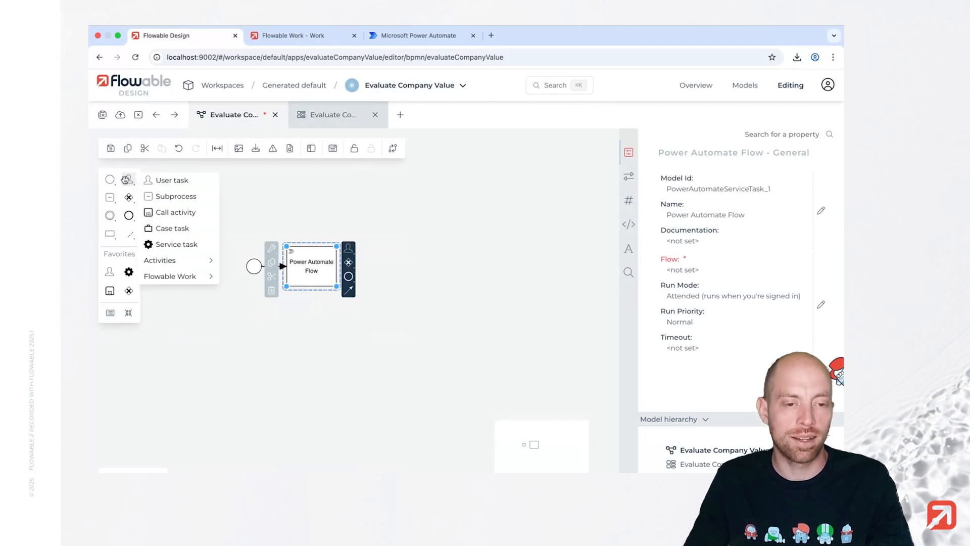
left_click(179, 276)
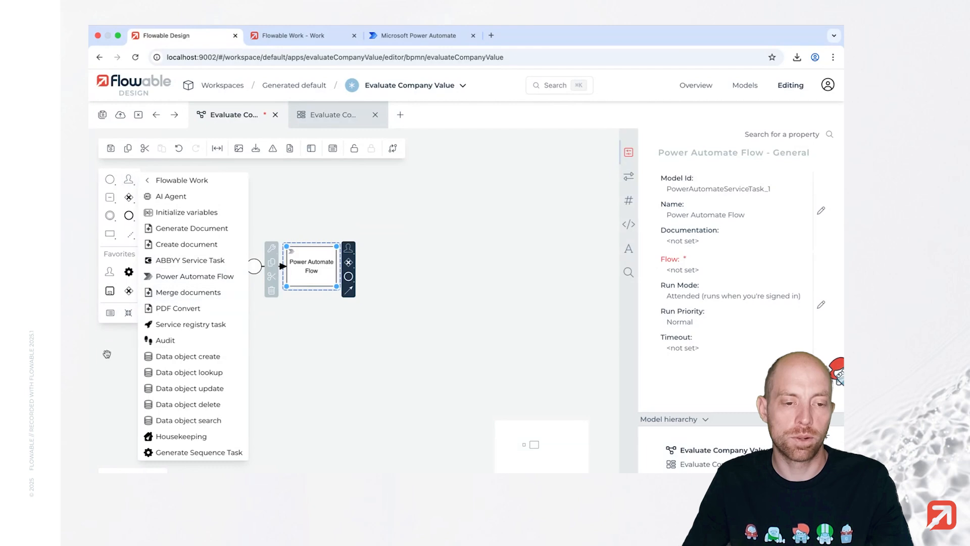
left_click(110, 315)
left_click(131, 186)
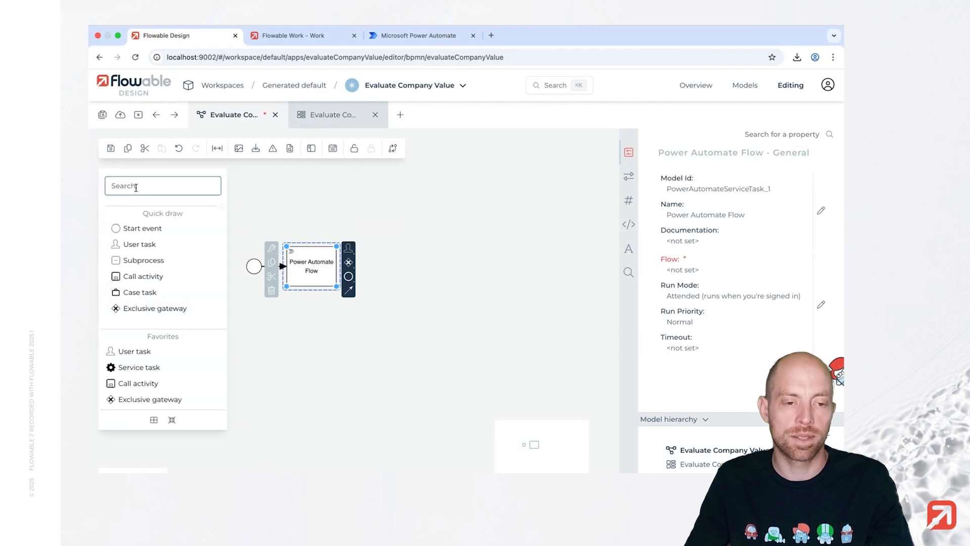
type("power")
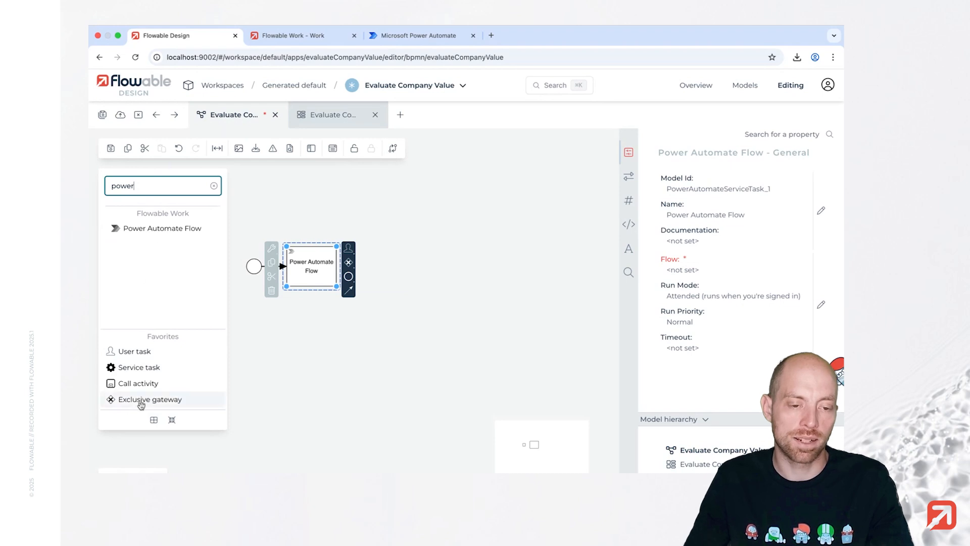
left_click(152, 419)
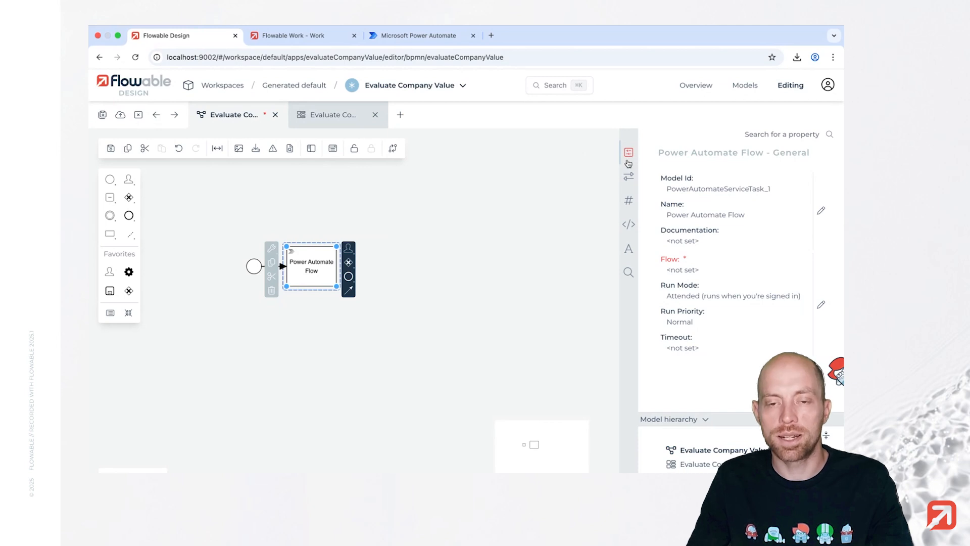
Assign the Calculate Company Value flow to the Power Automate Flow task, checking the desktop flows in Power Automate.
left_click(693, 265)
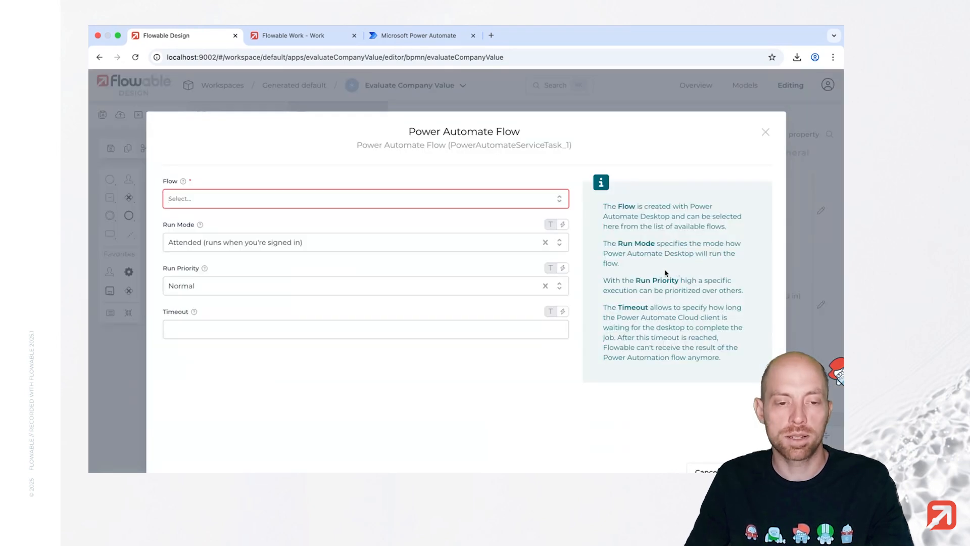
left_click(329, 197)
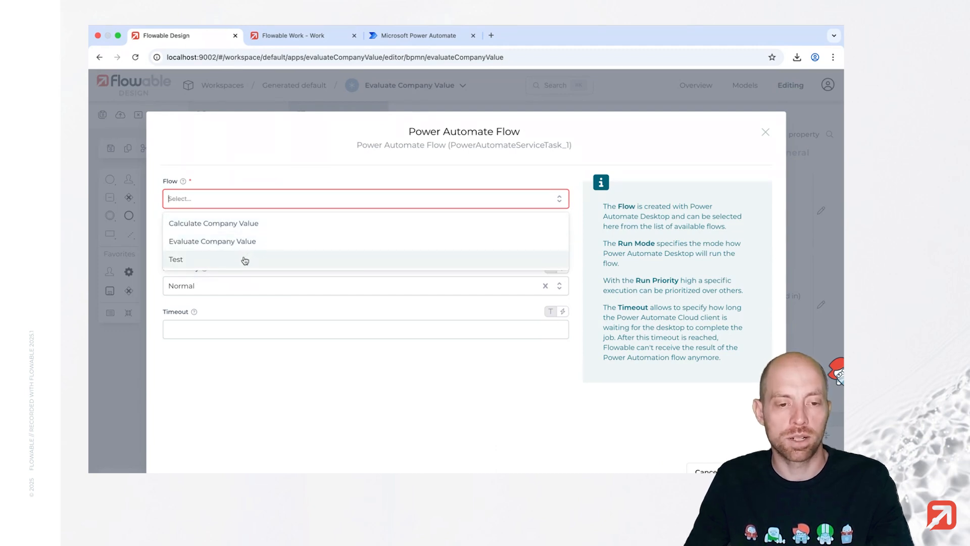
left_click(242, 228)
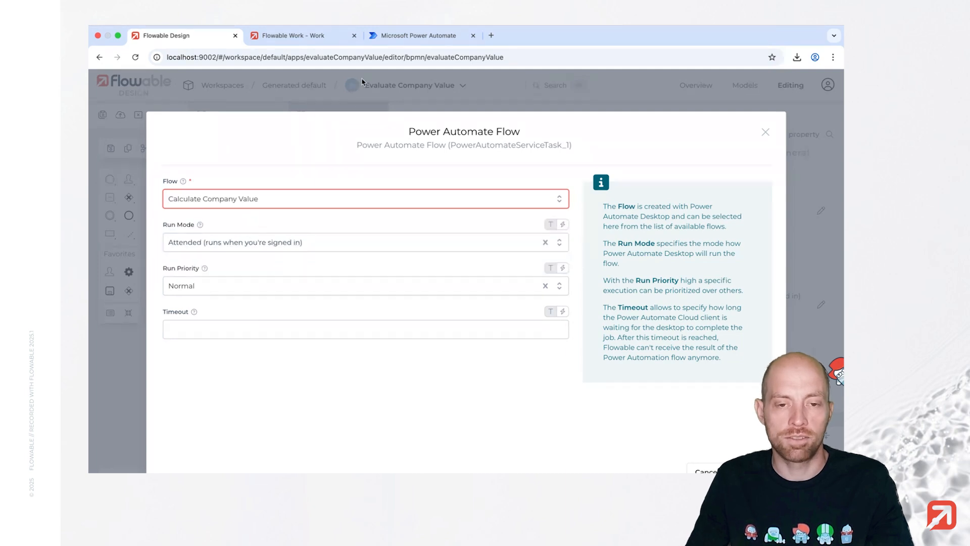
left_click(420, 35)
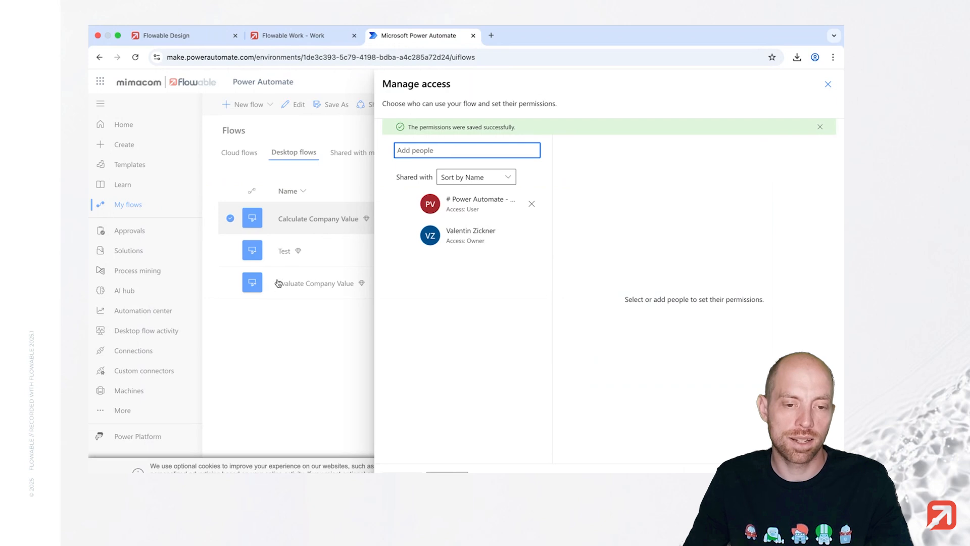
left_click(199, 44)
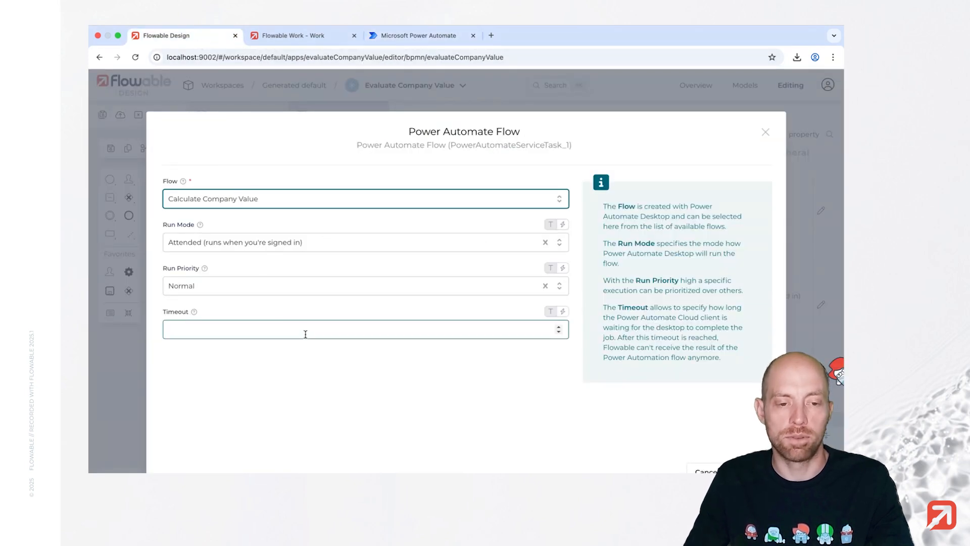
left_click(752, 471)
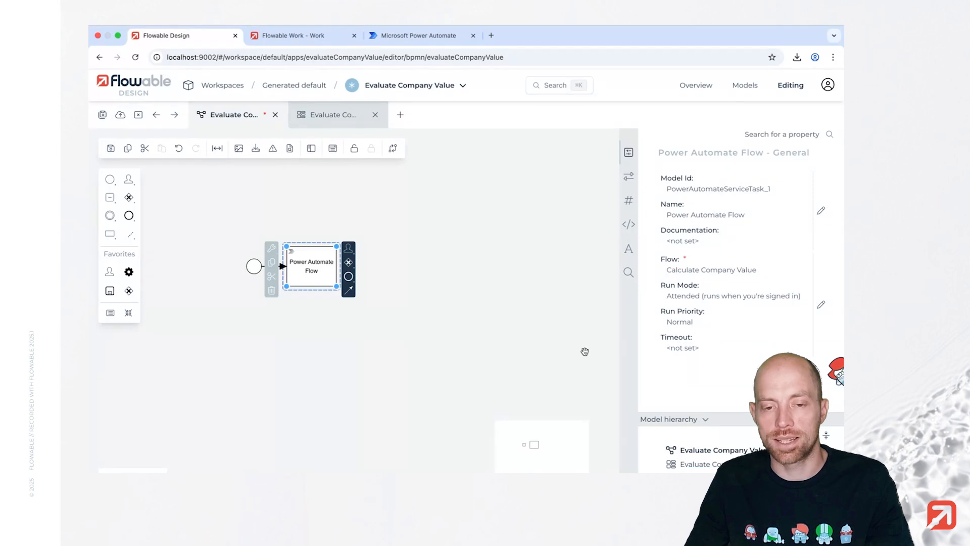
Add an in parameter to the Power Automate Flow task that maps source variable fc1 to target variable fc1.
left_click(628, 176)
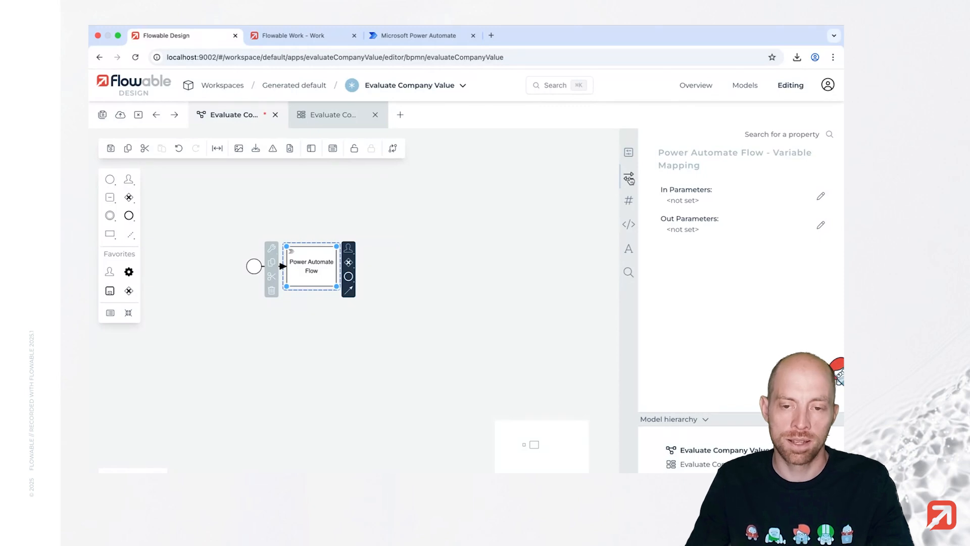
left_click(694, 202)
left_click(187, 197)
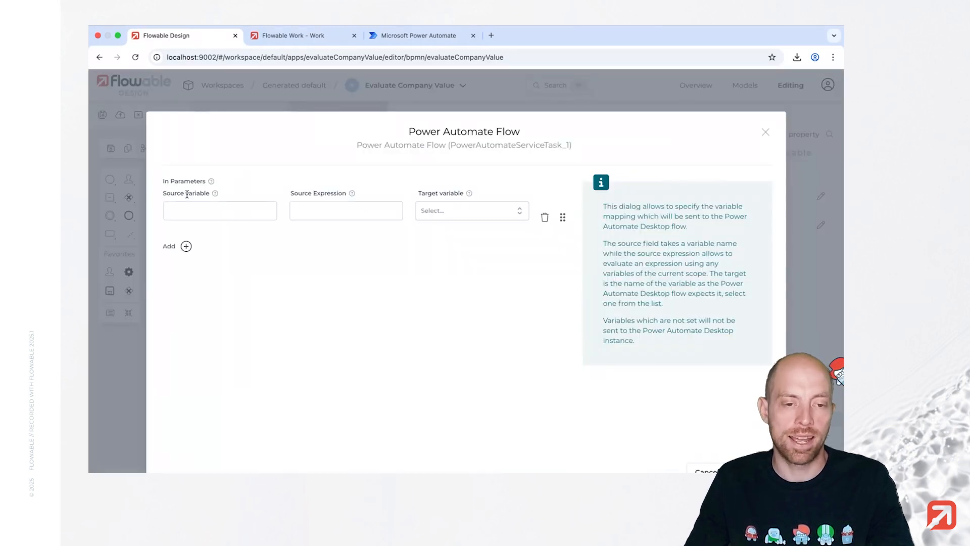
left_click(207, 208)
type("fc")
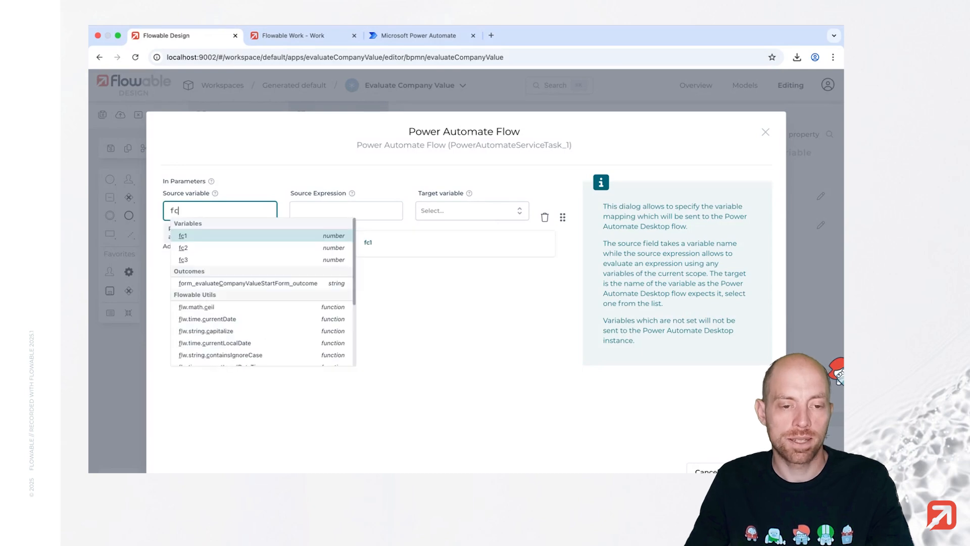
left_click(206, 235)
left_click(485, 211)
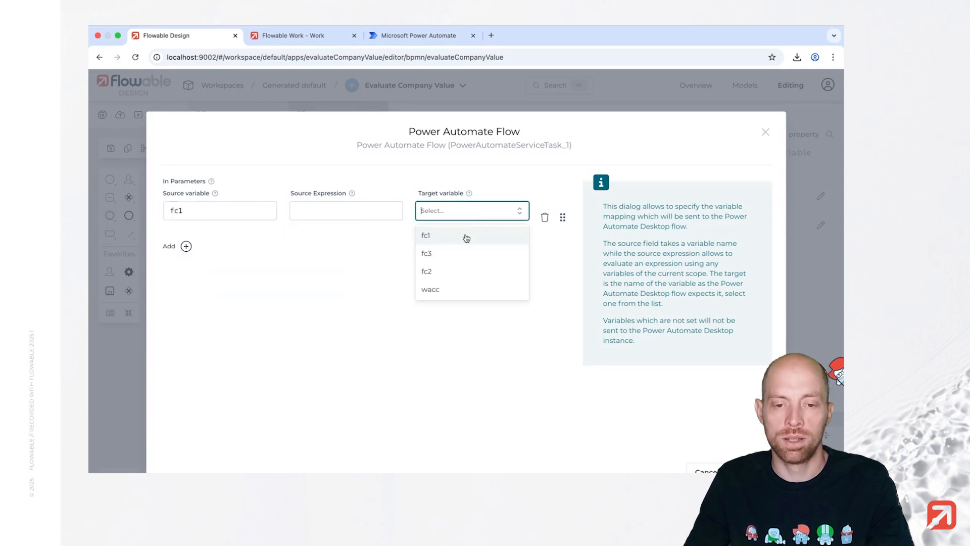
left_click(450, 236)
Add a second in parameter mapping source variable fc2 to target variable fc2.
left_click(187, 246)
left_click(188, 245)
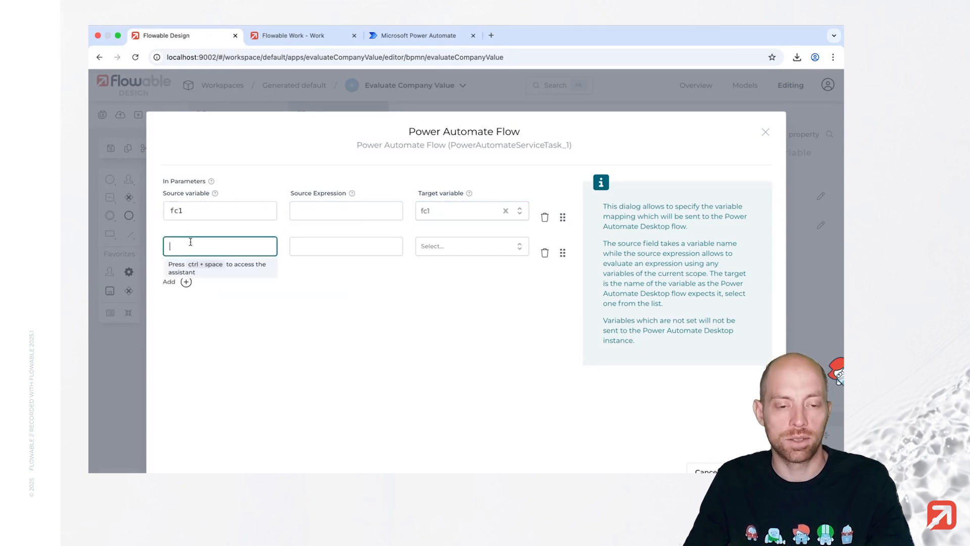
type("fc2")
left_click(235, 279)
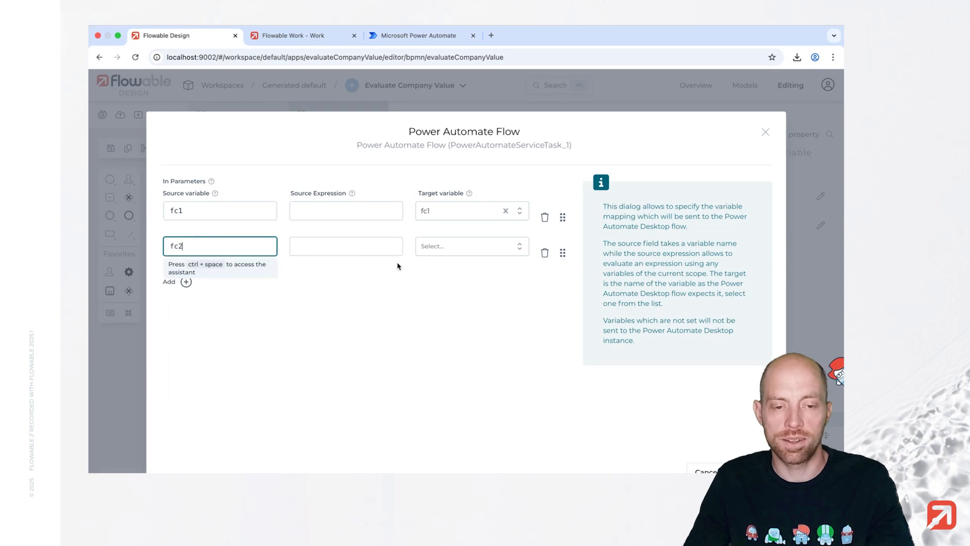
left_click(516, 246)
left_click(443, 286)
left_click(445, 257)
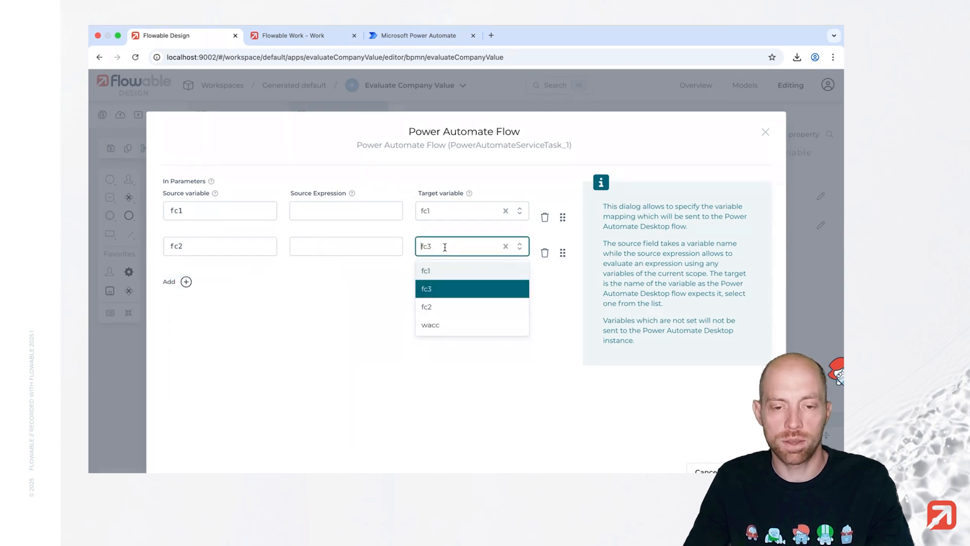
left_click(434, 311)
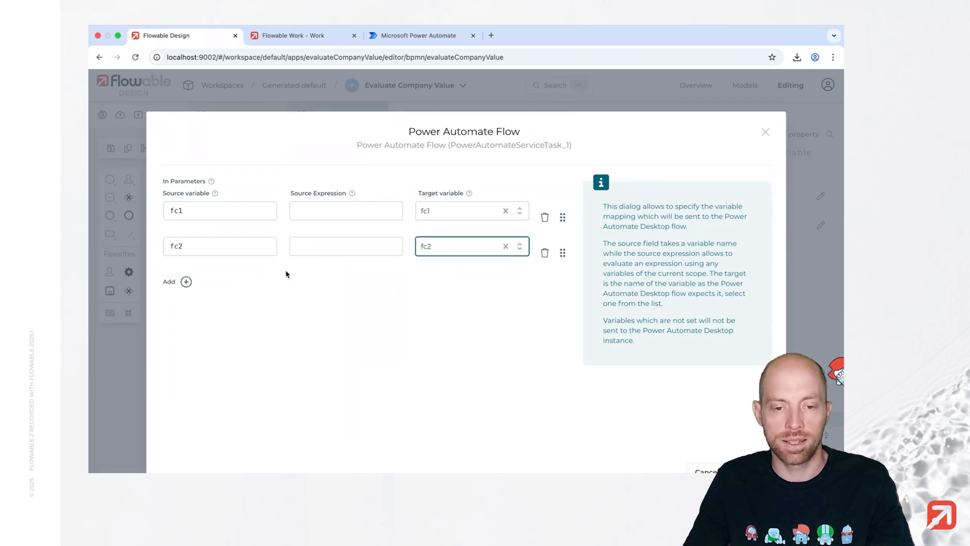
Add a third in parameter mapping source variable fc3 to target variable fc3.
left_click(186, 281)
left_click(192, 281)
type("fc3")
left_click(492, 288)
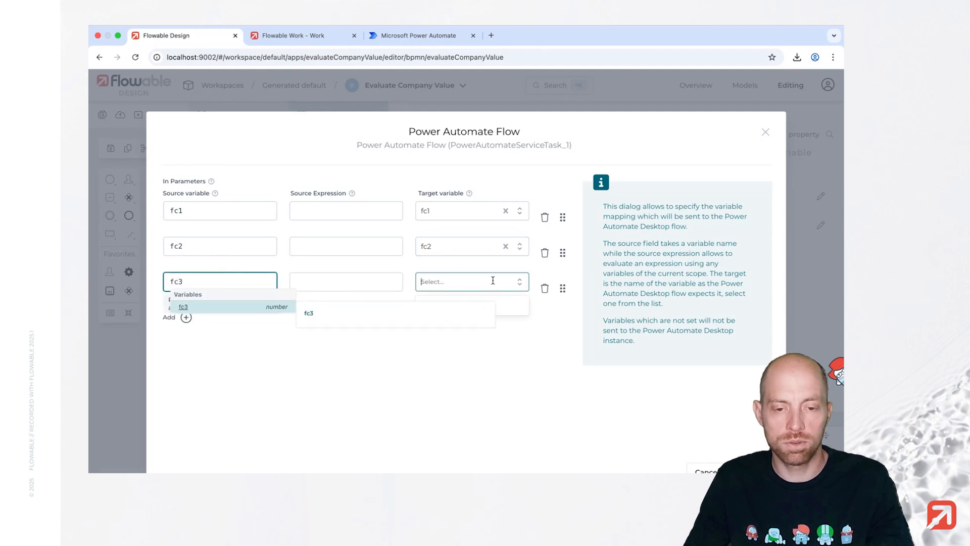
left_click(422, 323)
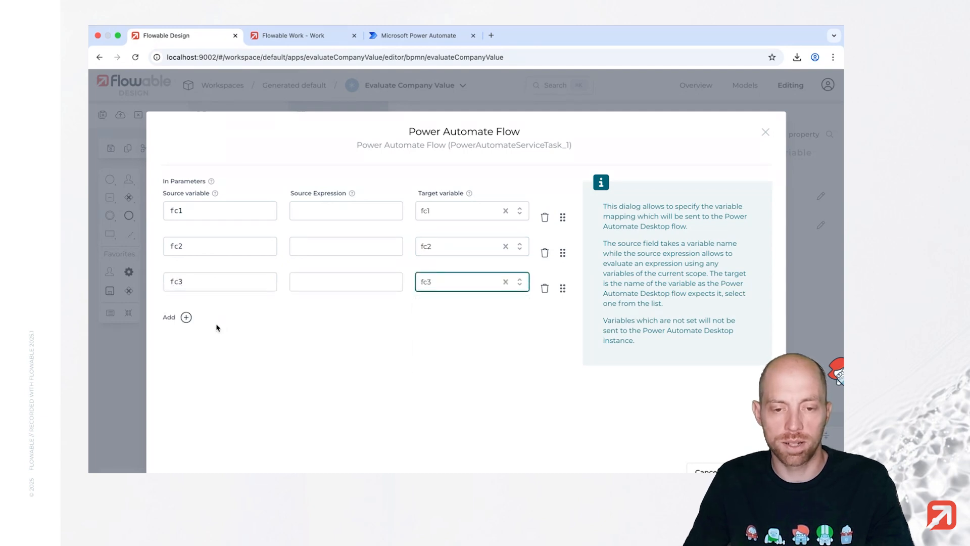
Add a fourth in parameter mapping the source expression ${wacc / 100} to target variable wacc, and apply the in parameters.
left_click(186, 316)
left_click(434, 317)
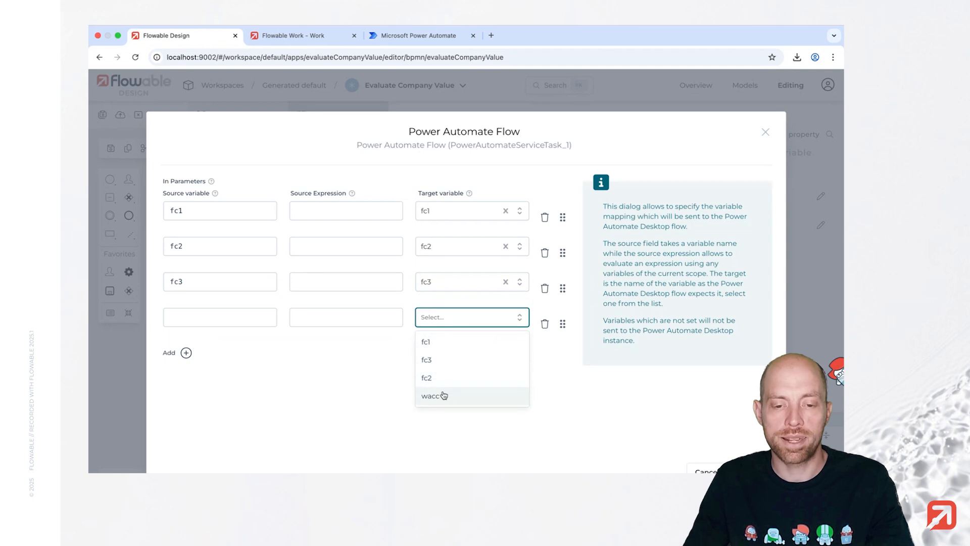
left_click(443, 396)
left_click(361, 322)
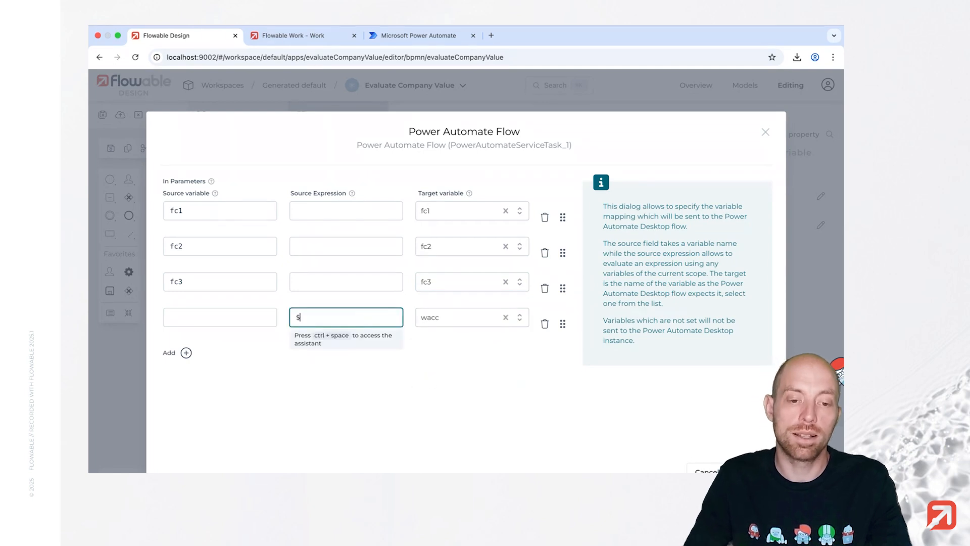
type("${wacc")
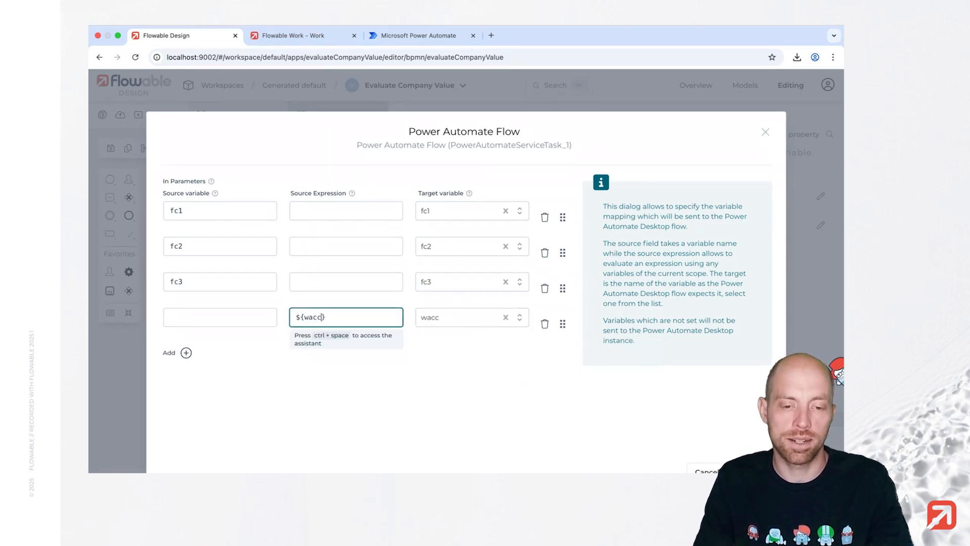
type(" / 1000")
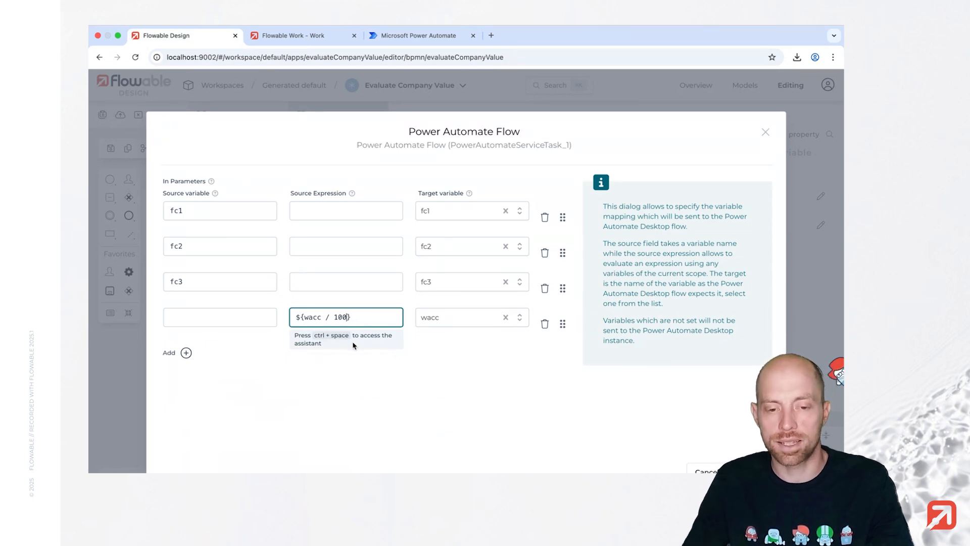
left_click(489, 368)
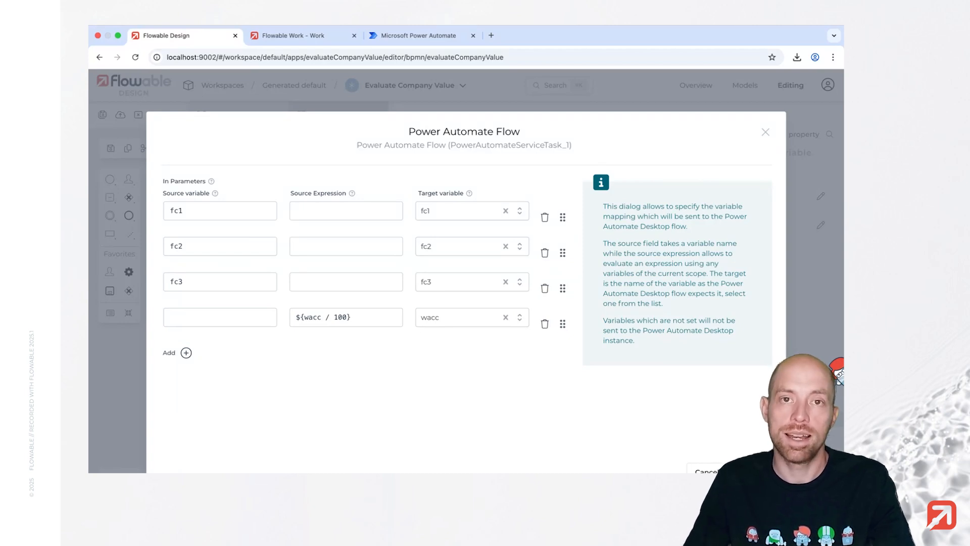
left_click(752, 471)
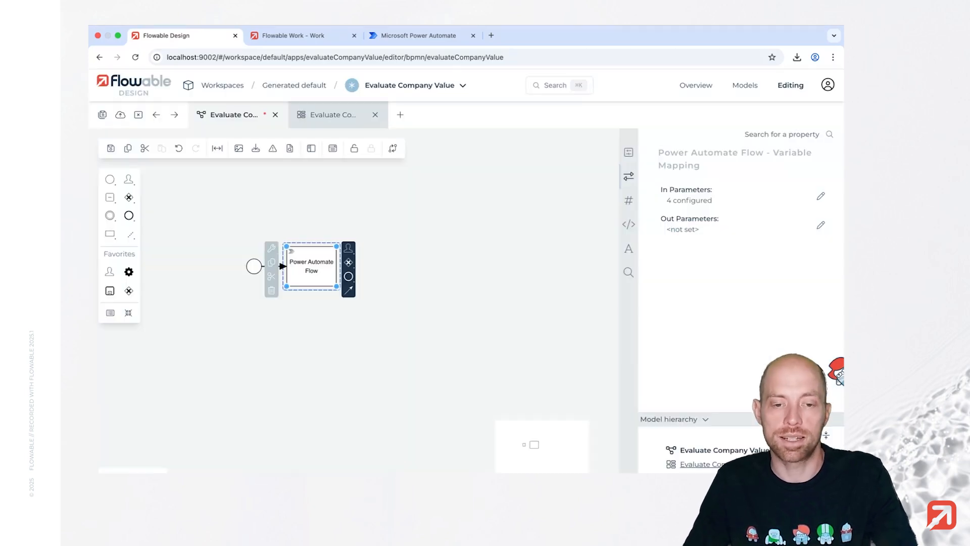
Add an exclusive gateway connected after the Power Automate Flow task.
left_click(348, 263)
left_click(379, 263)
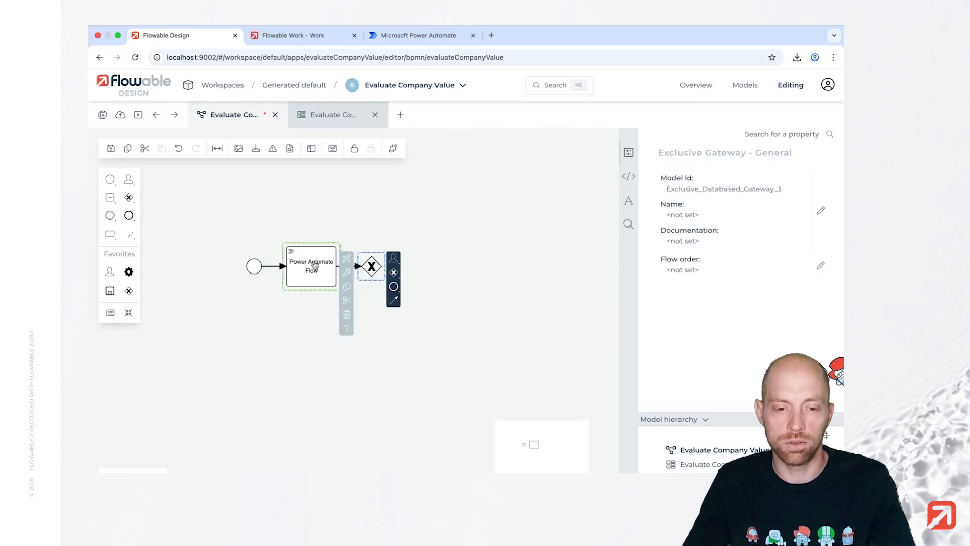
Add an out parameter on the Power Automate Flow task mapping source variable terminalValue to target variable terminalValue.
left_click(314, 267)
left_click(701, 229)
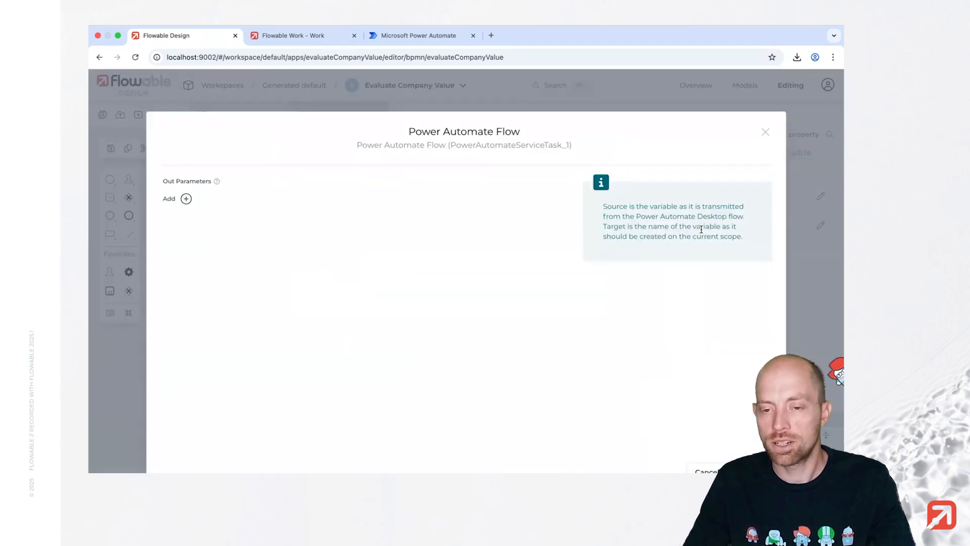
left_click(186, 199)
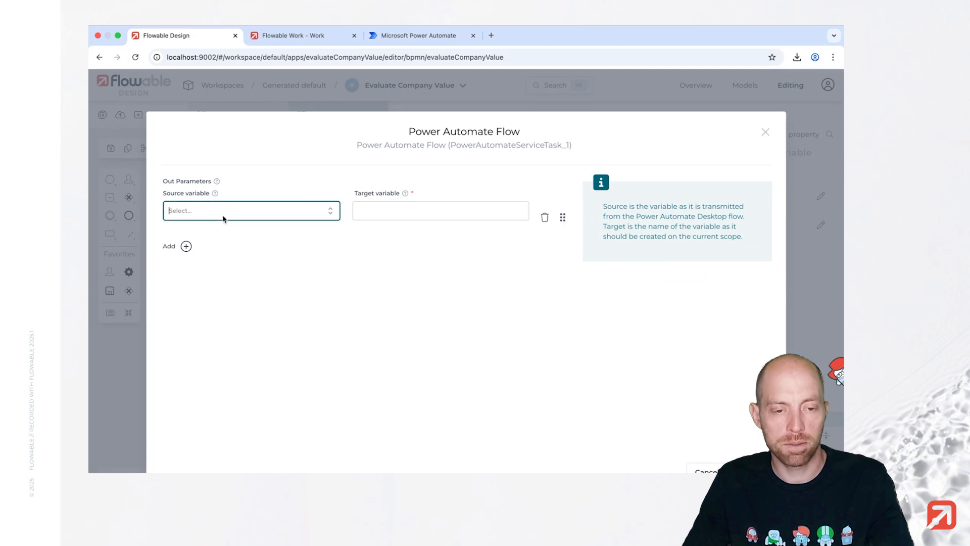
type("ter")
key("Return")
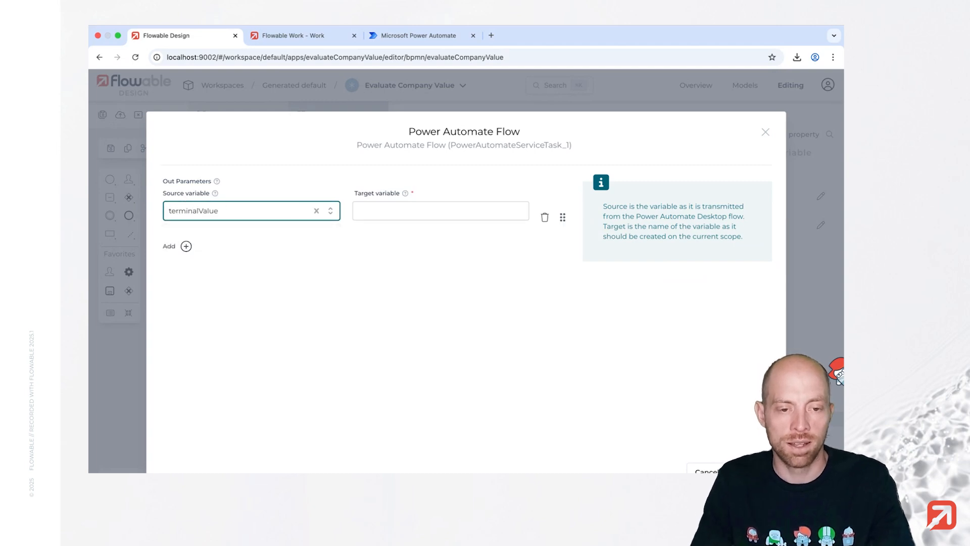
key("Tab")
type("t")
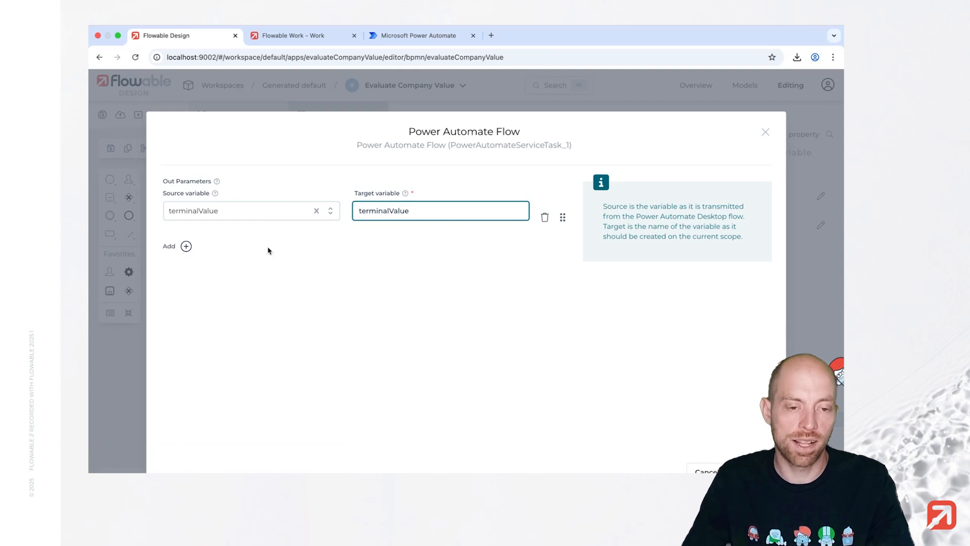
Add a second out parameter mapping source variable companyValue to target variable companyValue, and apply the out parameters.
left_click(185, 246)
left_click(207, 245)
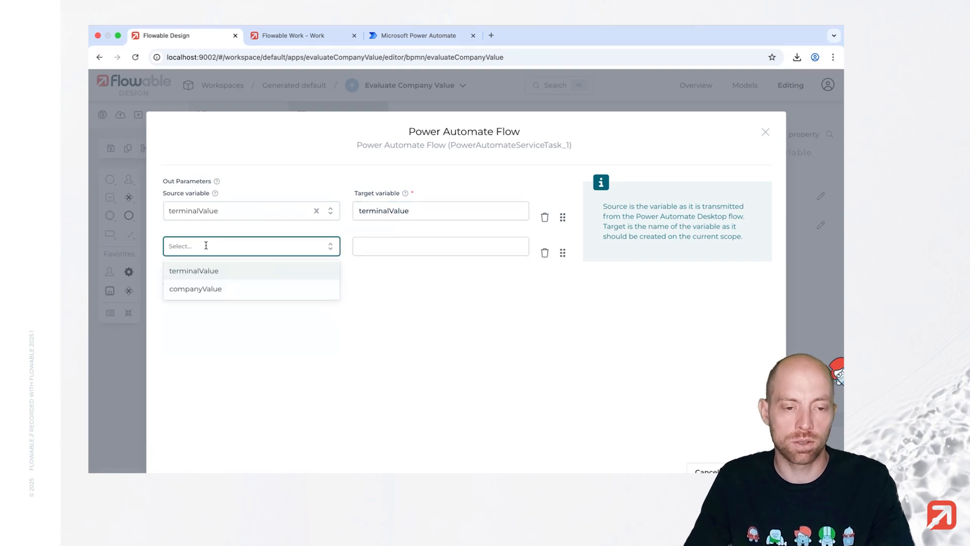
left_click(213, 289)
left_click(382, 248)
type("comp")
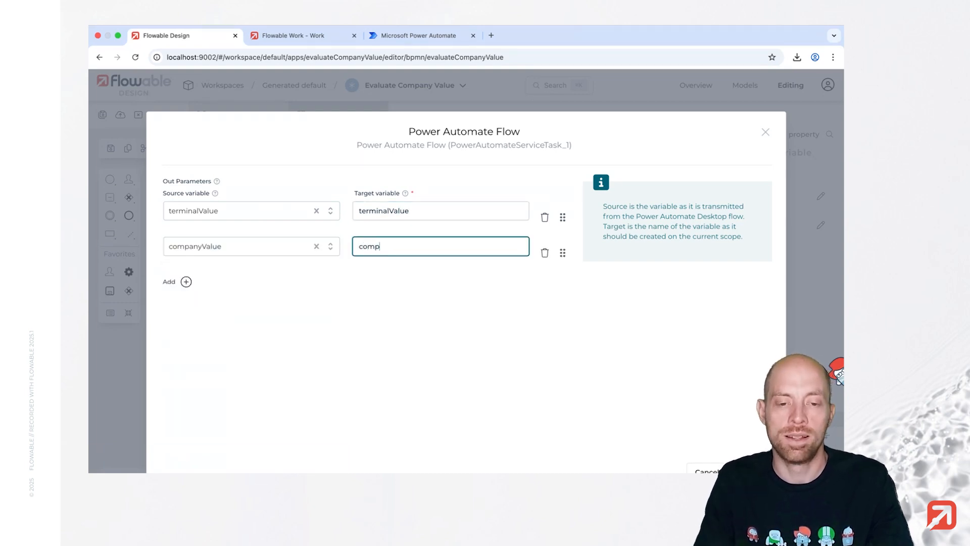
type("anyValue")
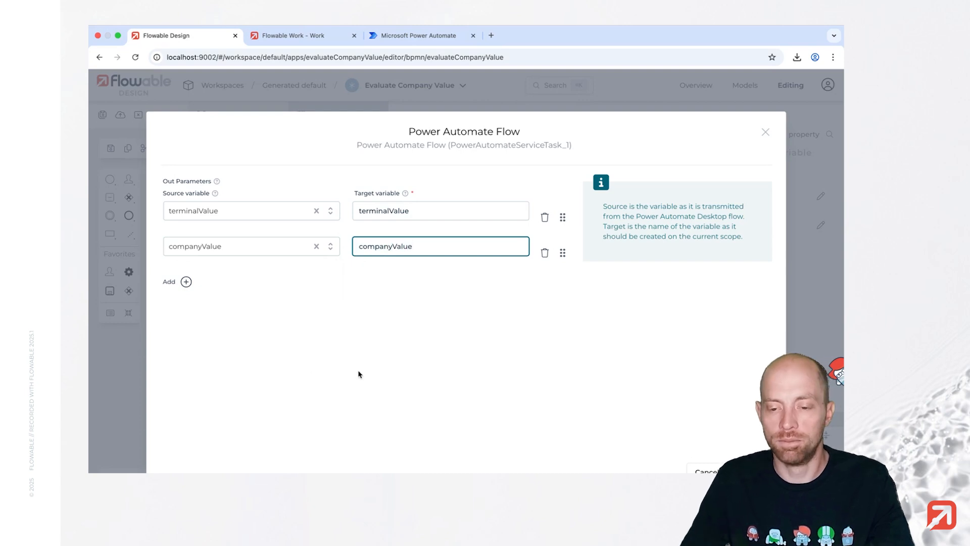
left_click(752, 471)
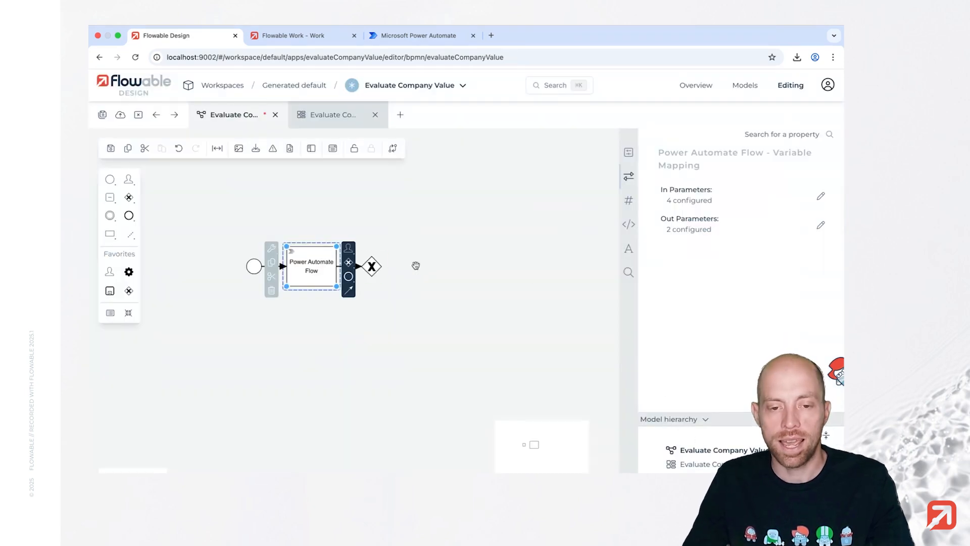
Add a user task above and to the right of the exclusive gateway, and route its incoming flow up from the gateway and across.
left_click(376, 271)
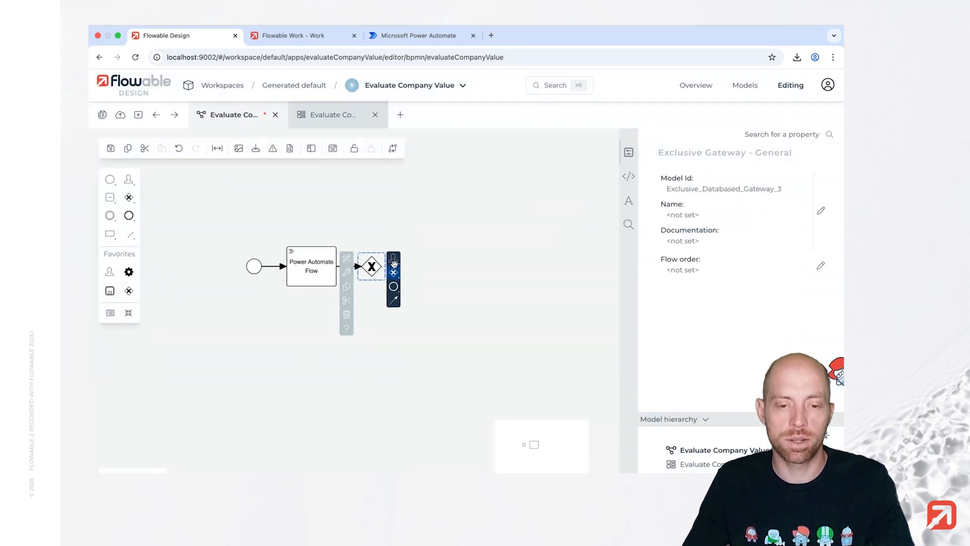
left_click_drag(393, 258, 453, 212)
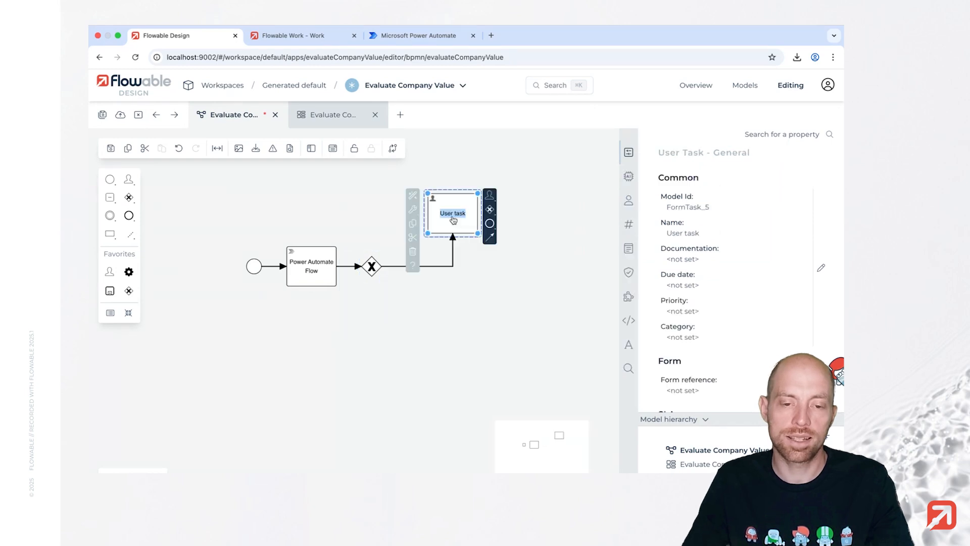
left_click(453, 272)
left_click_drag(367, 198, 370, 213)
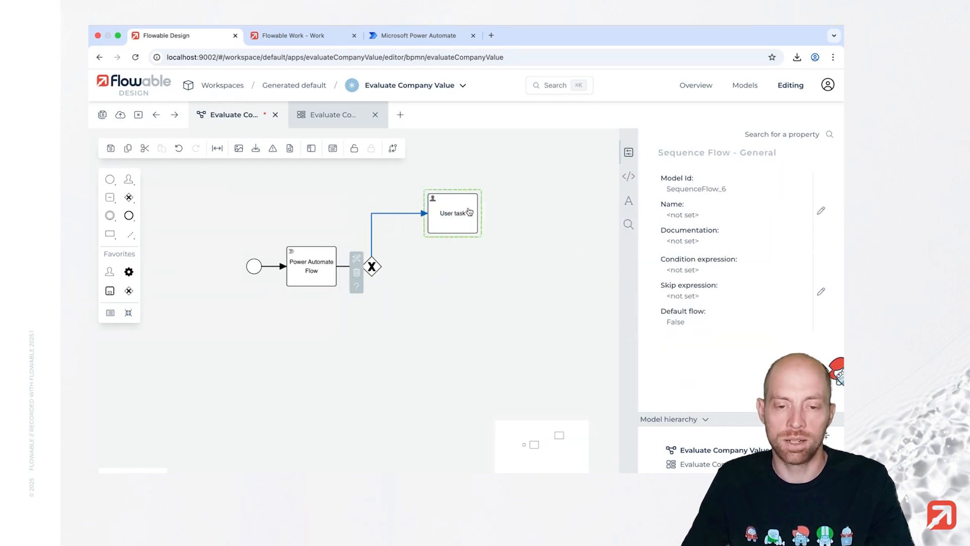
Name the new user task "Company value is over a million".
double_click(454, 212)
type("qompany value ")
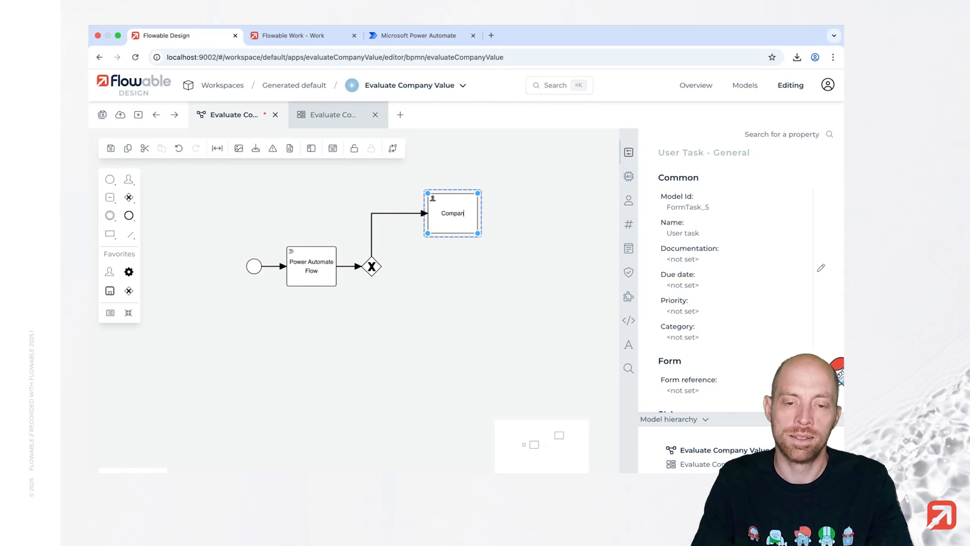
type("is over 10")
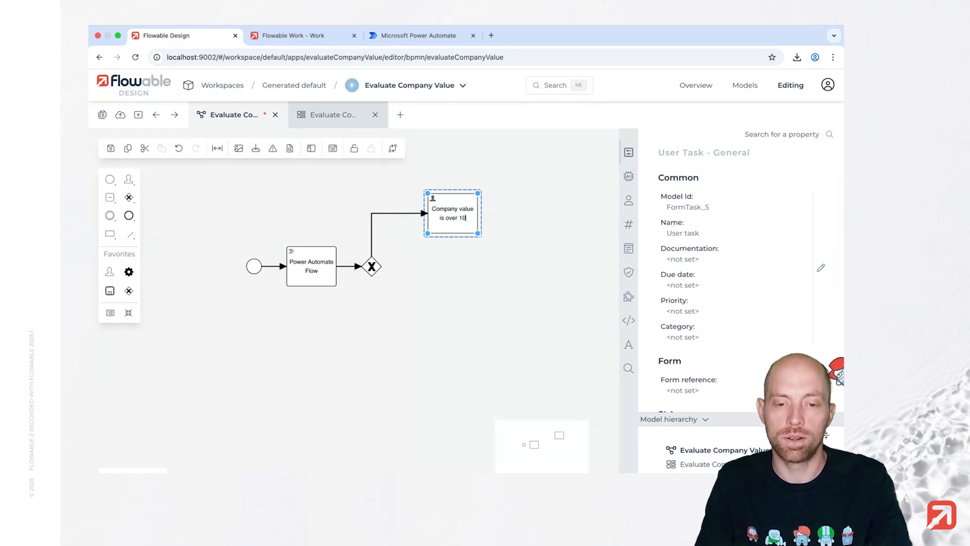
key("BackSpace")
key("BackSpace")
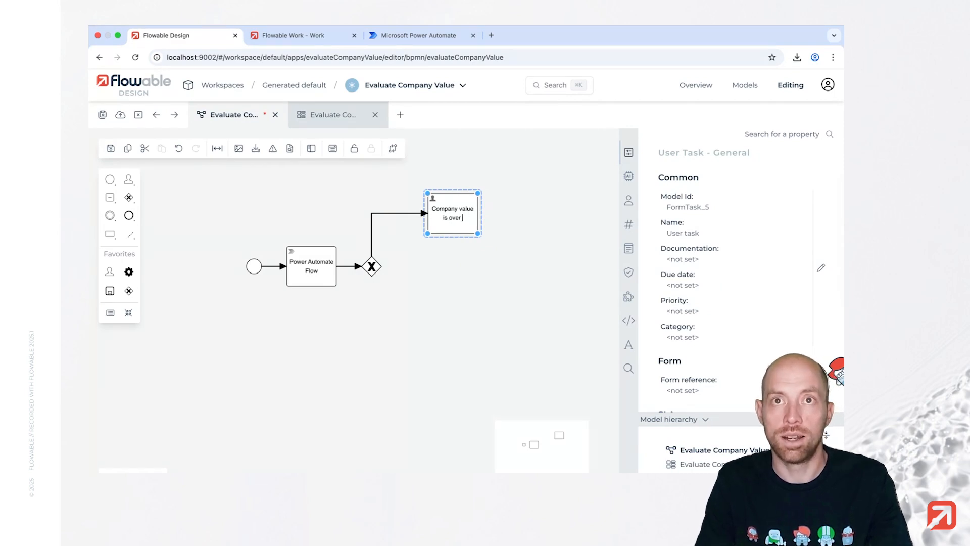
type("a million")
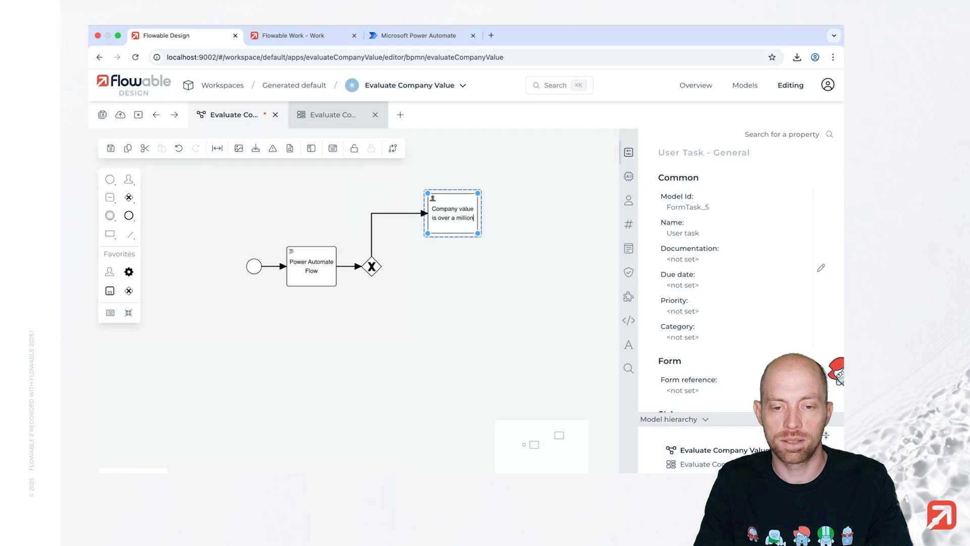
key("Return")
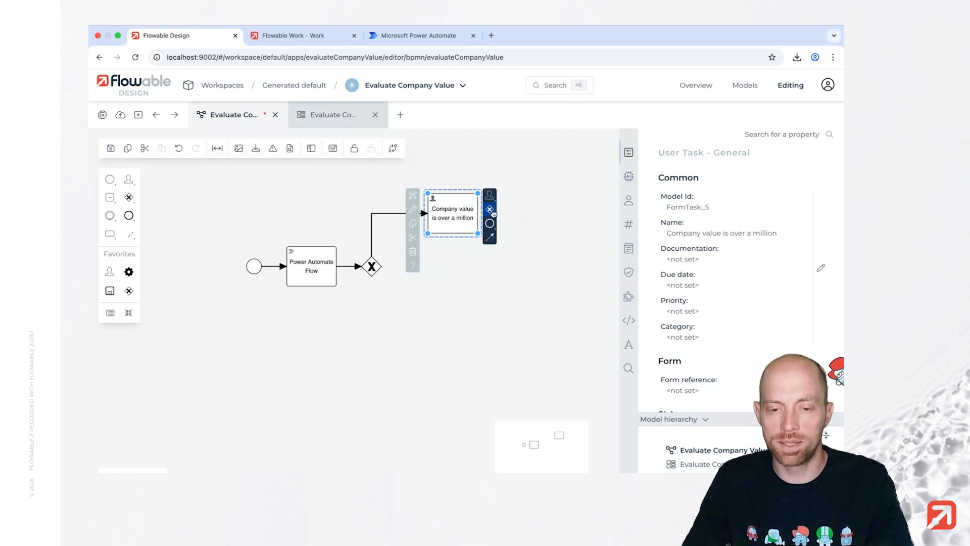
Add a second exclusive gateway after the user task, level with the first gateway, followed by an end event.
left_click_drag(490, 210, 532, 264)
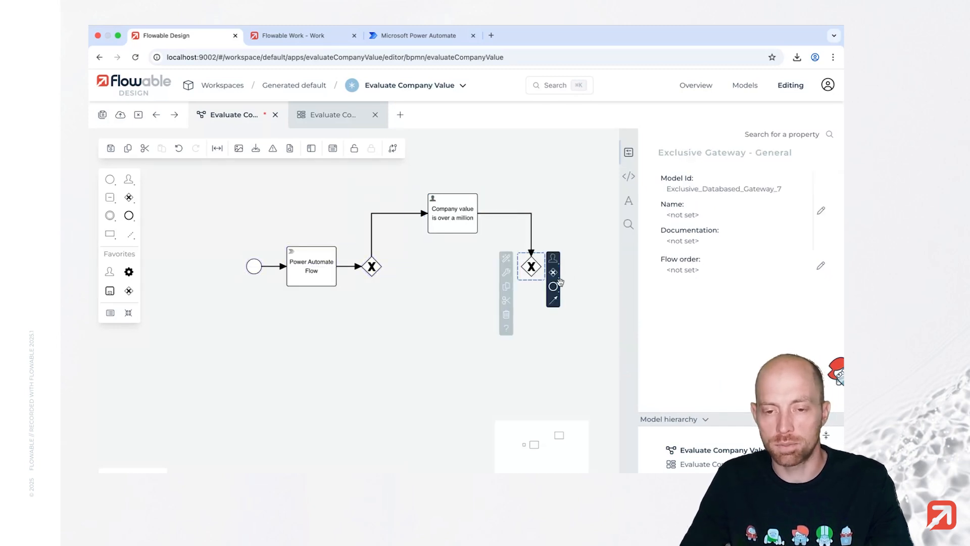
left_click(575, 288)
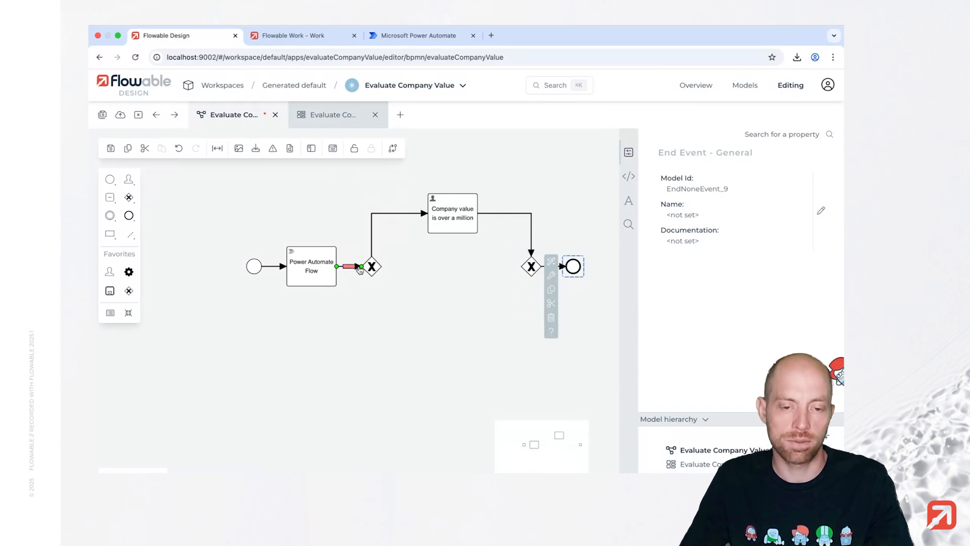
Connect the first exclusive gateway directly to the second one and mark that sequence flow as the default flow.
left_click(371, 267)
left_click_drag(394, 300, 531, 267)
left_click(443, 270)
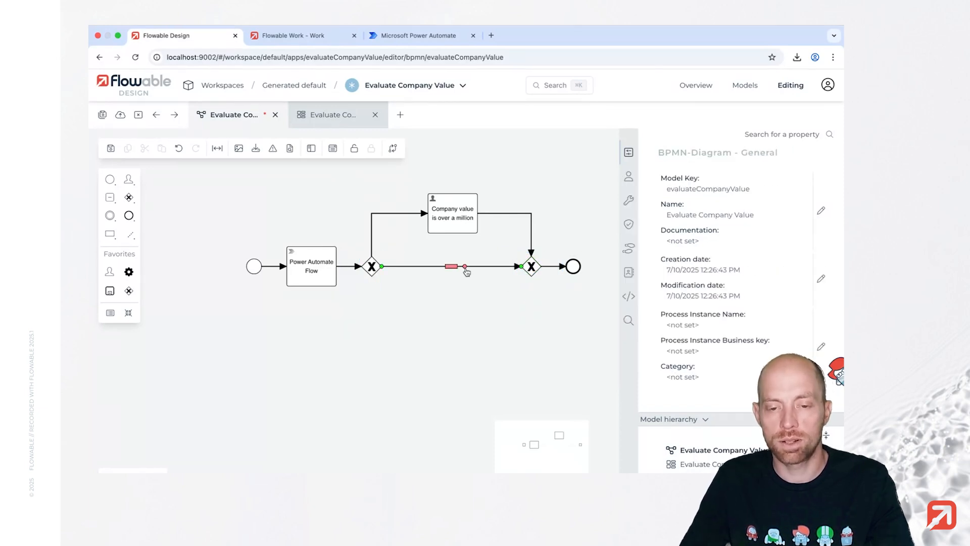
left_click(465, 266)
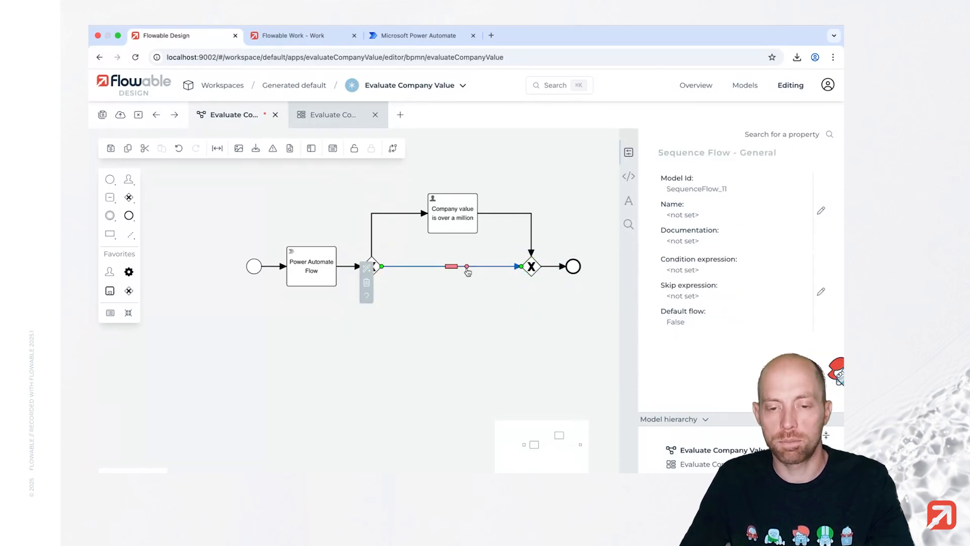
left_click(720, 261)
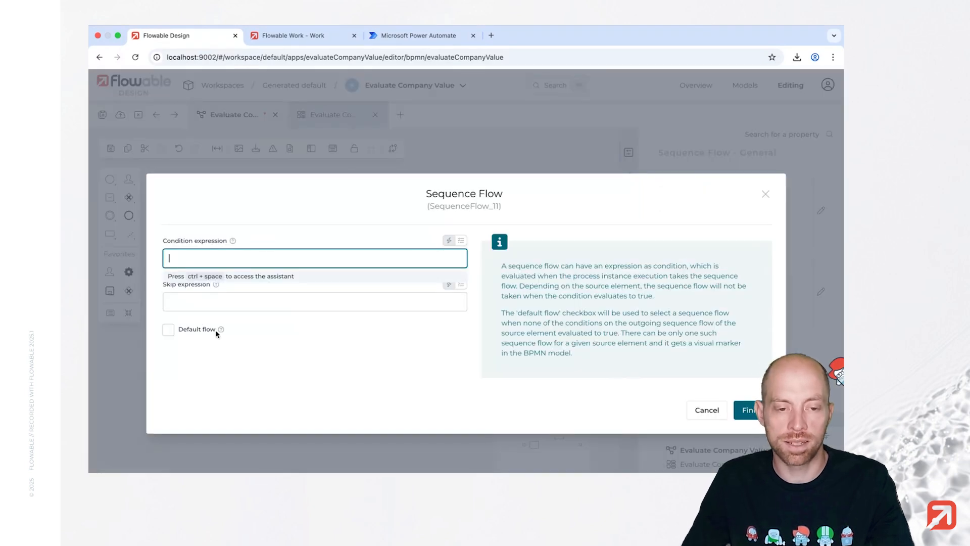
left_click(169, 330)
left_click(748, 410)
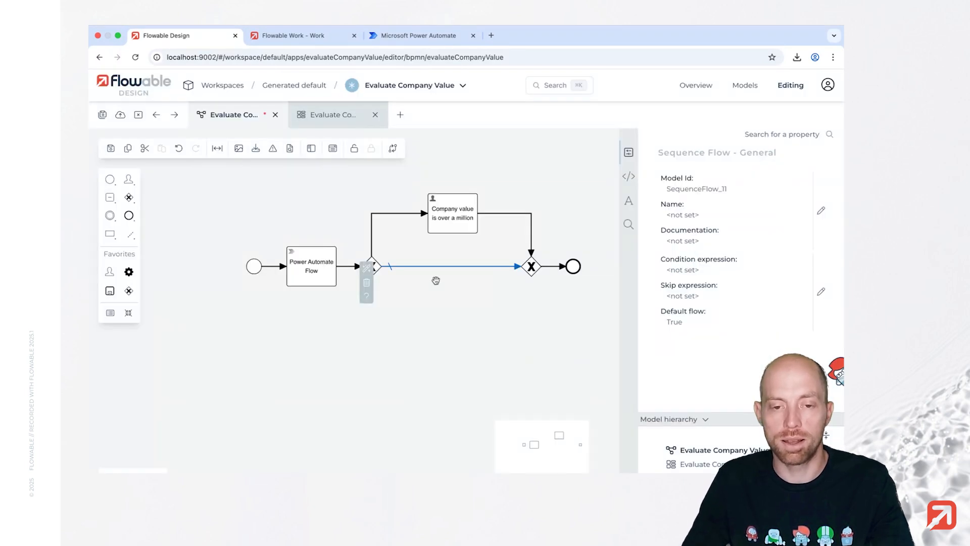
Set the condition expression ${companyValue > 1000000} on the sequence flow from the first gateway to the user task.
left_click(390, 215)
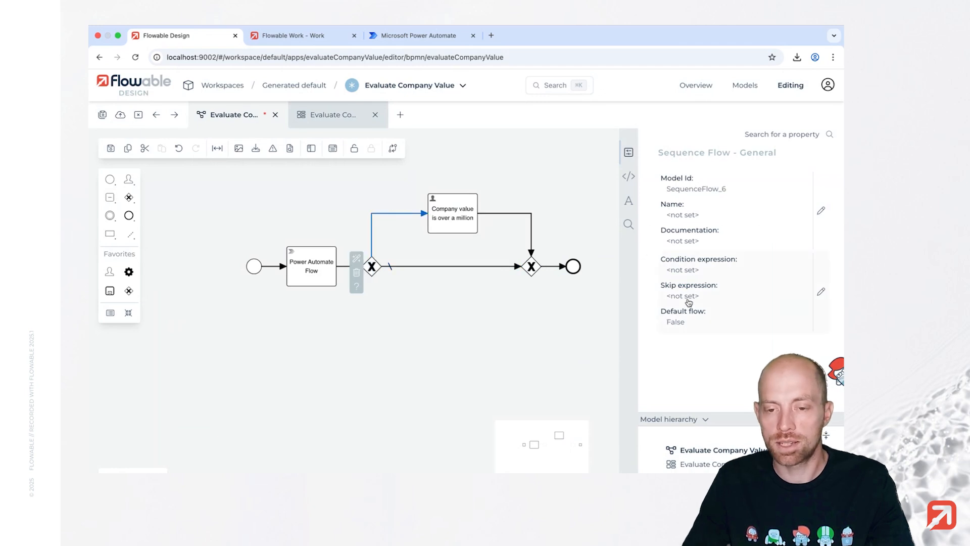
left_click(733, 287)
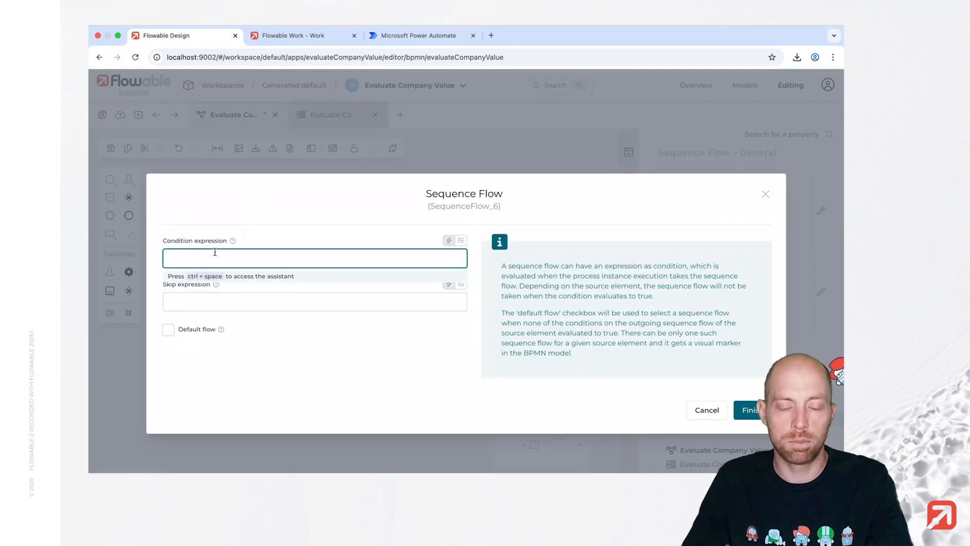
type("companyValue > ")
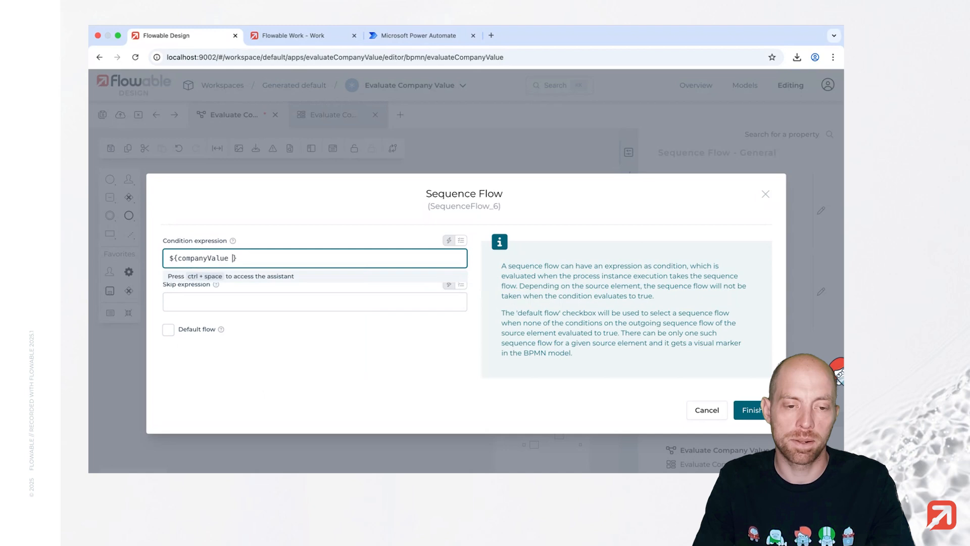
type("10000")
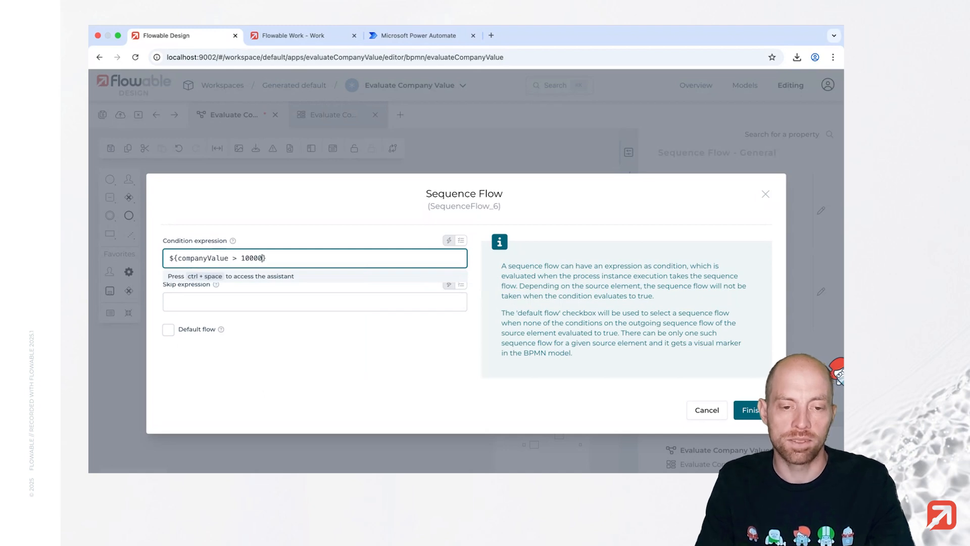
type("00")
key("shift+Left")
key("shift+Left")
key("shift+Left")
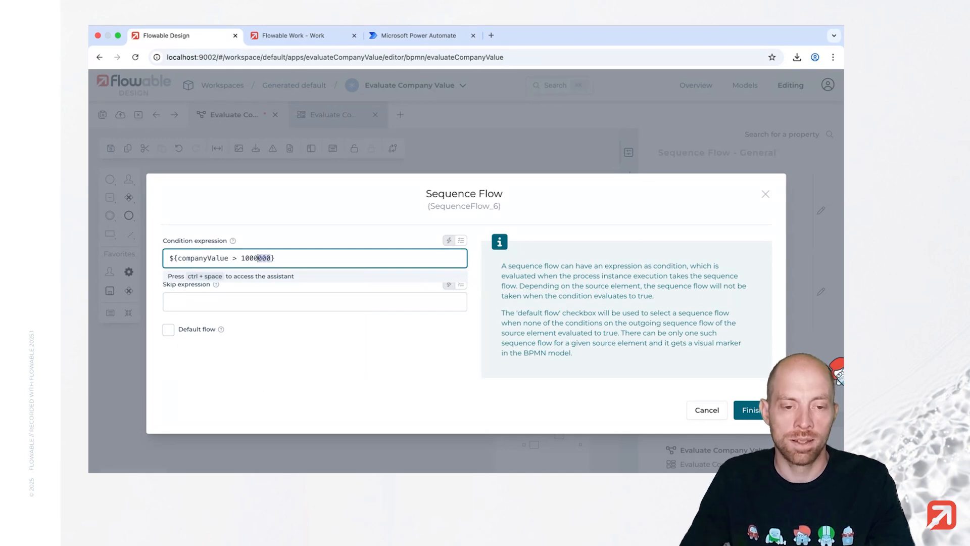
left_click(750, 411)
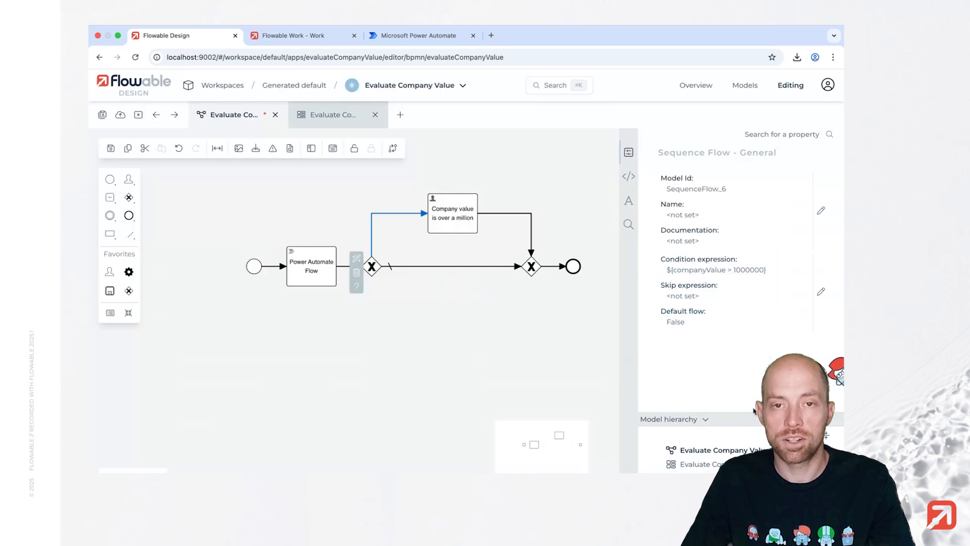
Create a new form named "Company value over a million" for the user task and open it for editing.
left_click(444, 205)
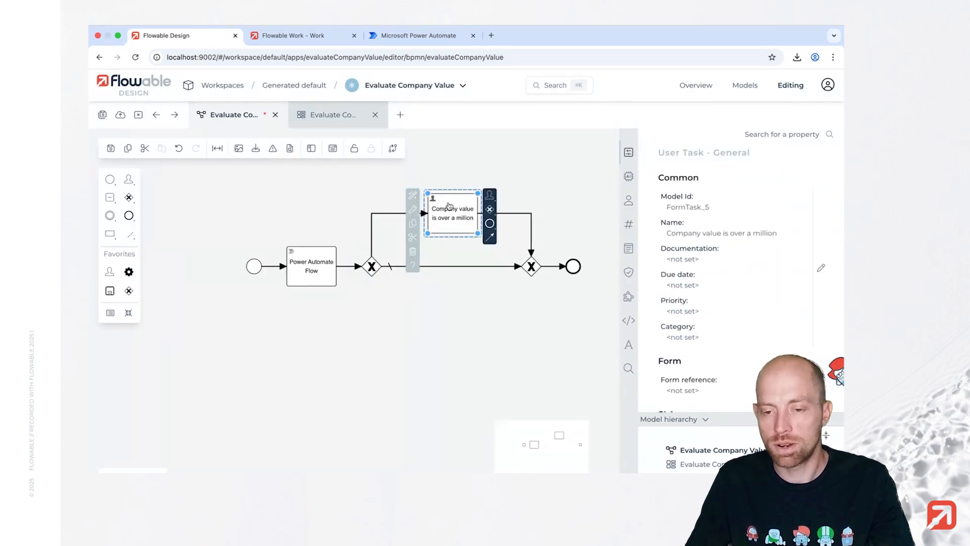
left_click(717, 385)
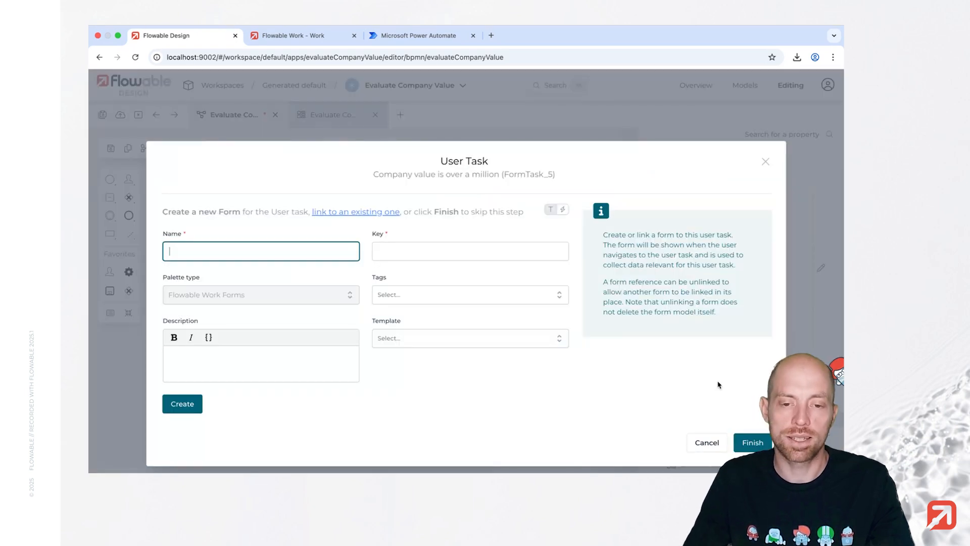
type("Company v")
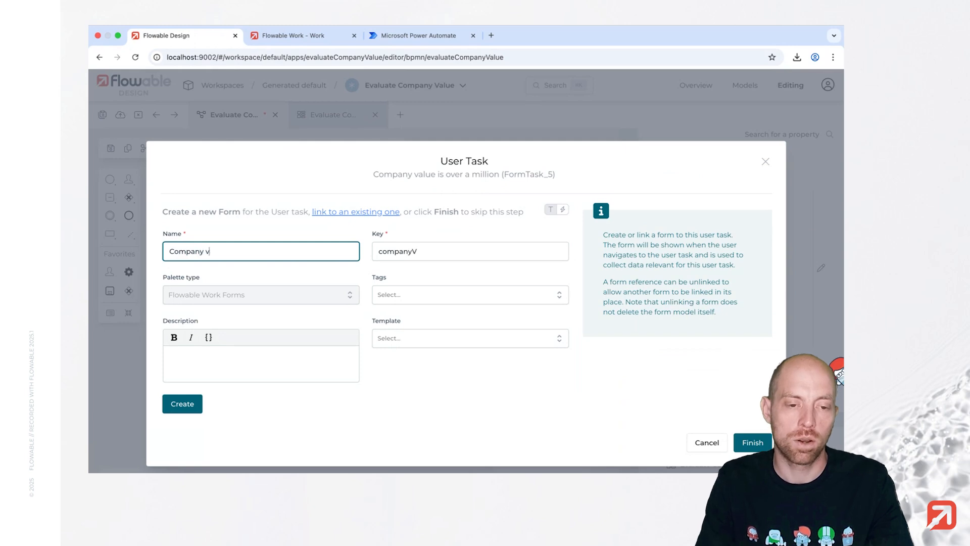
type("alue over a mil")
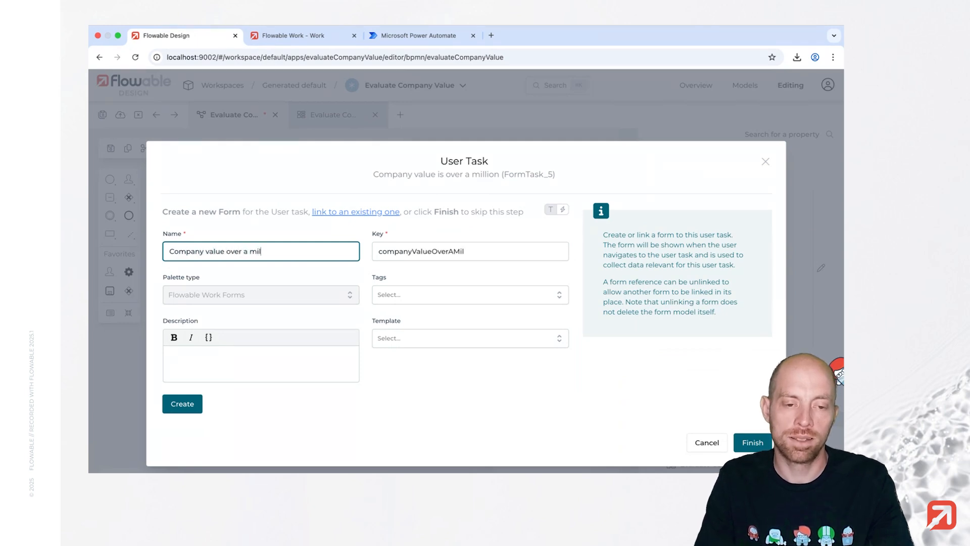
type("lion")
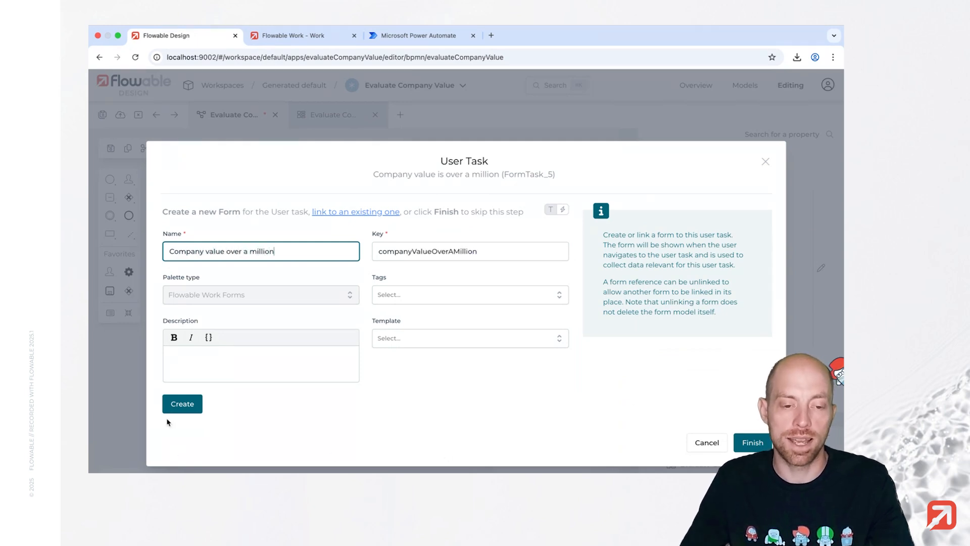
left_click(175, 404)
left_click(754, 440)
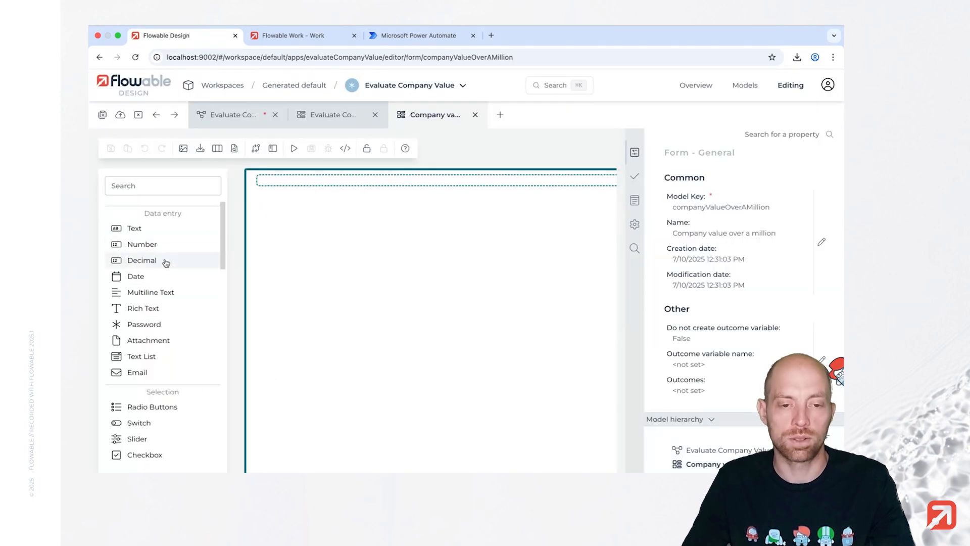
Add two decimal fields labelled "Terminal value" and "Company value" to the form, one below the other.
left_click(166, 260)
type("Terminal value")
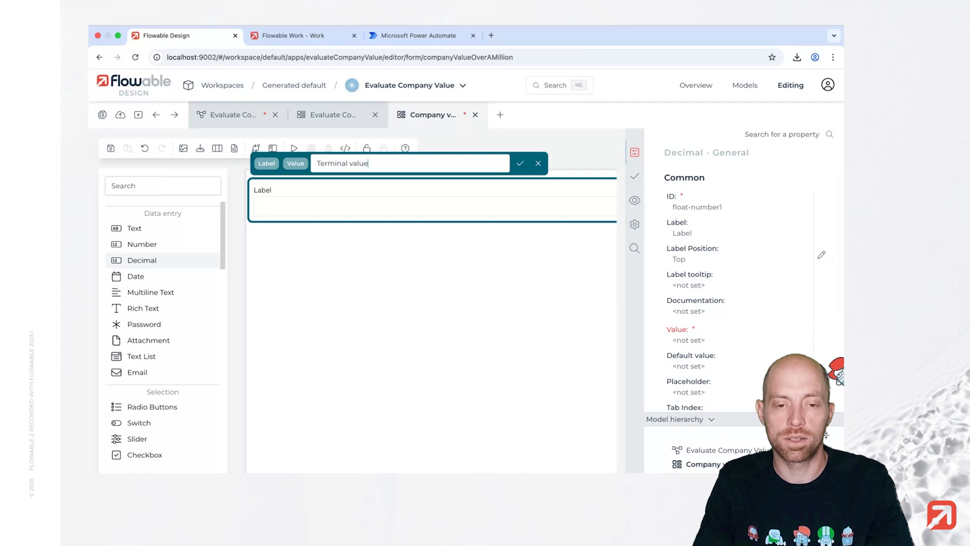
key("Return")
left_click(161, 262)
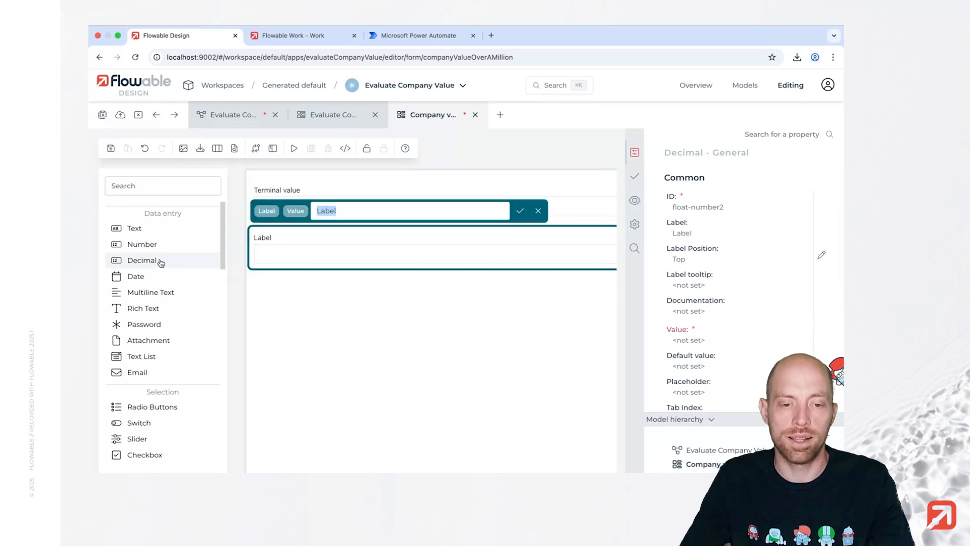
type("Company value")
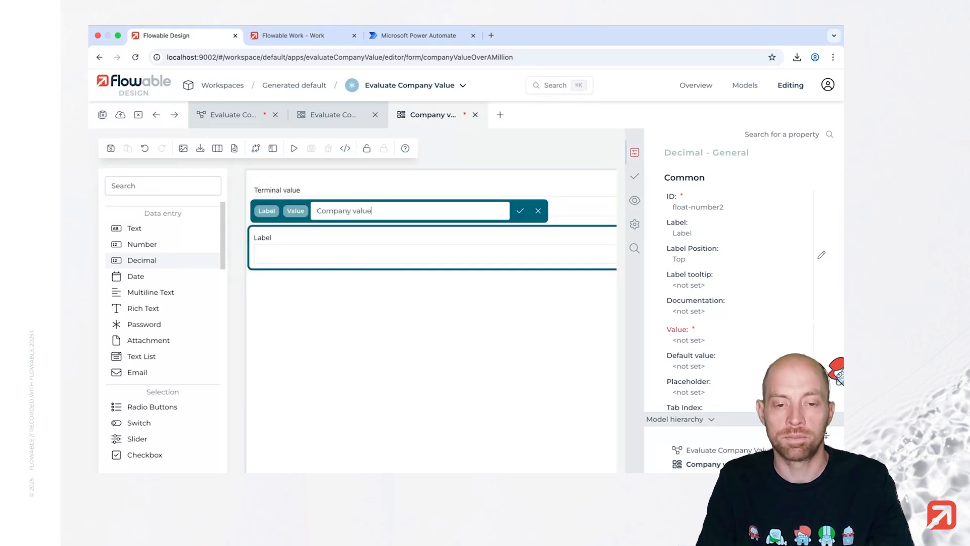
key("Return")
Disable the Terminal value field and give it the number format 1,000,000.00 with the prefix $.
left_click(324, 196)
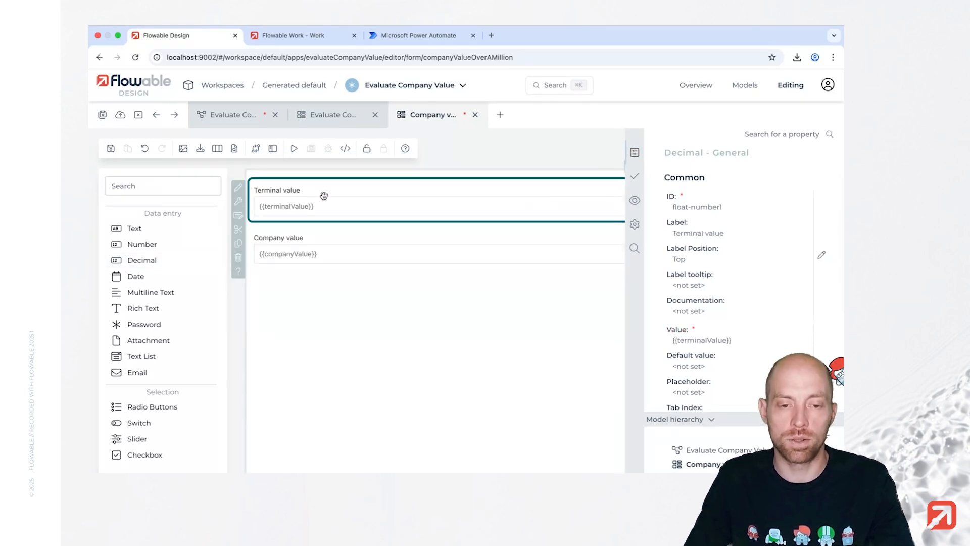
key("super+k")
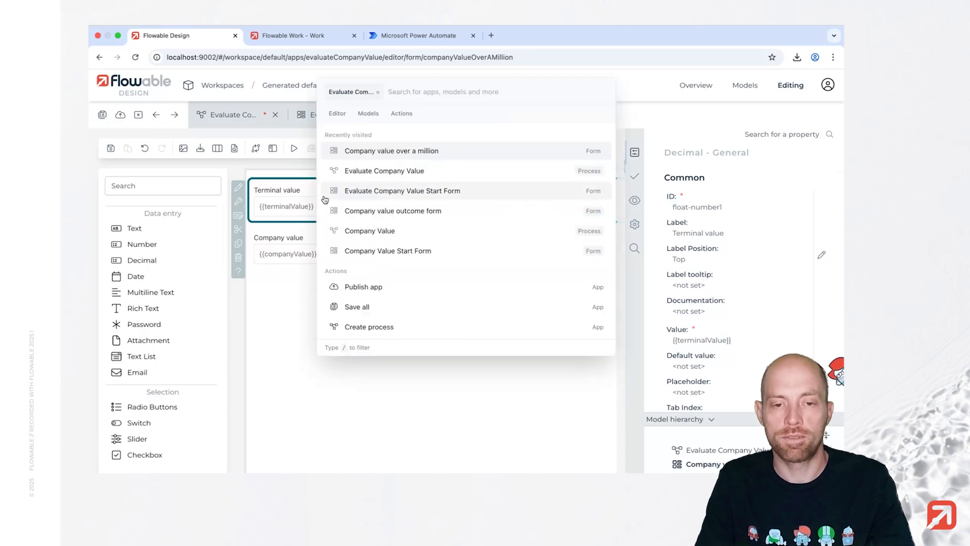
type("enabl")
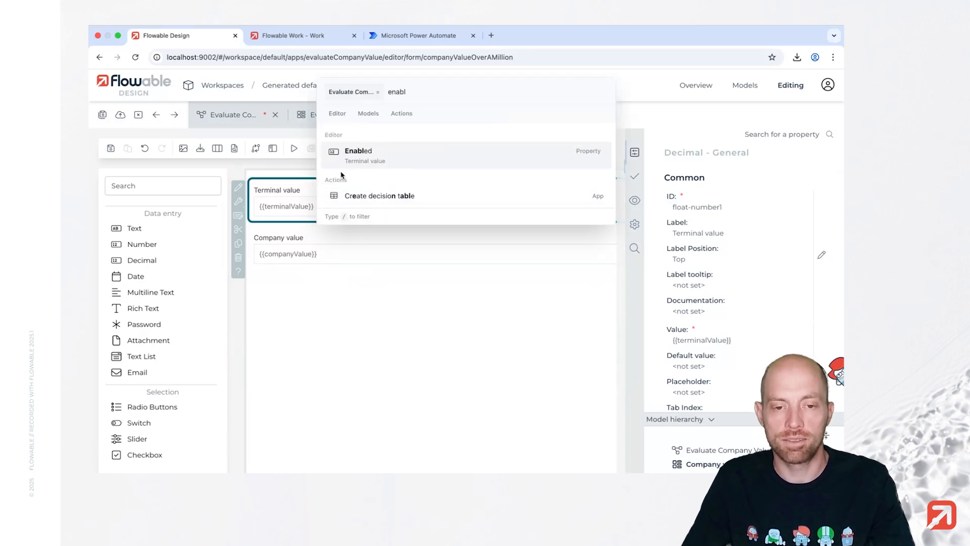
left_click(373, 160)
left_click(174, 296)
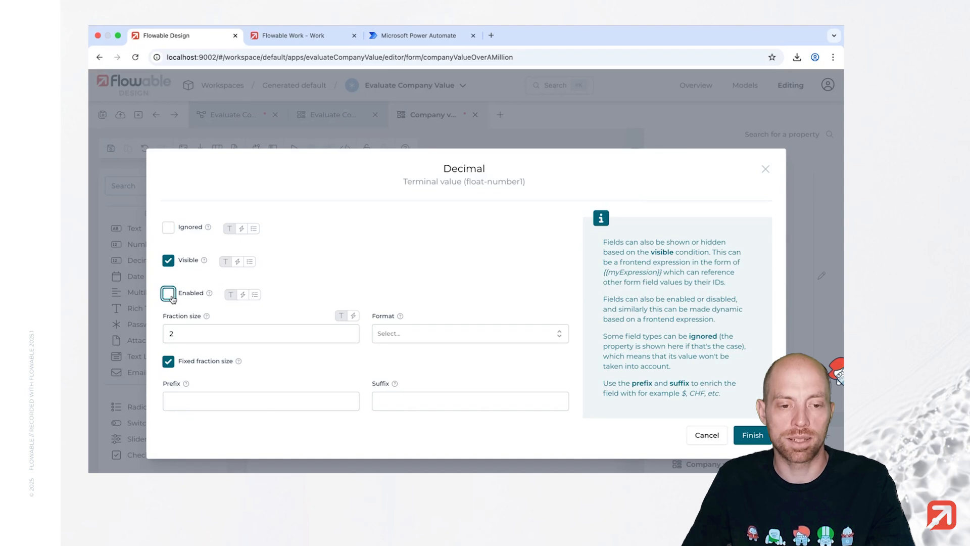
left_click(431, 338)
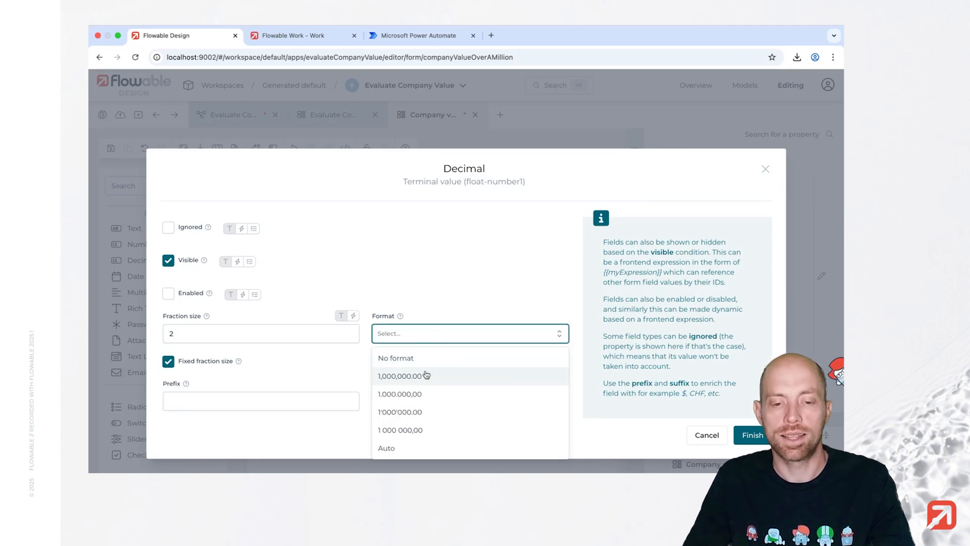
left_click(443, 376)
left_click(257, 402)
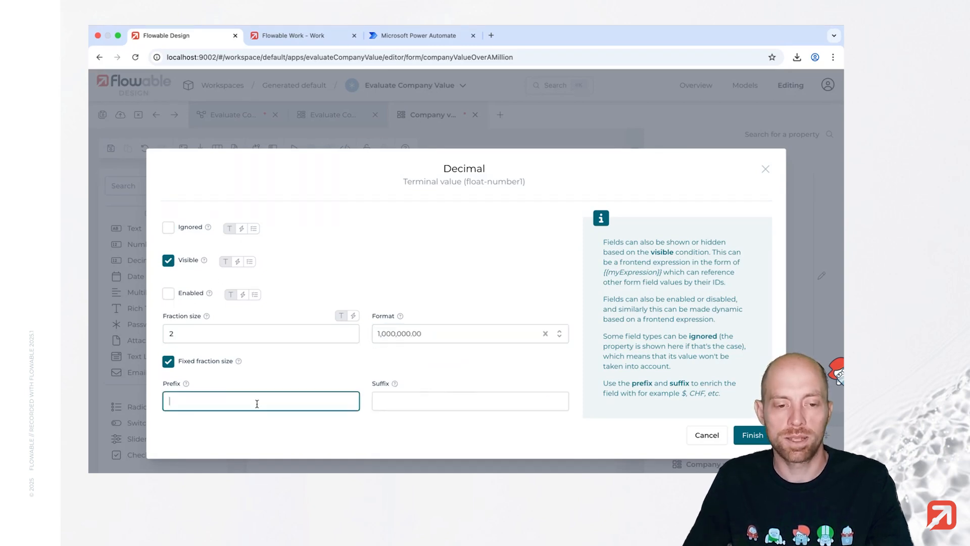
type("$")
left_click(757, 438)
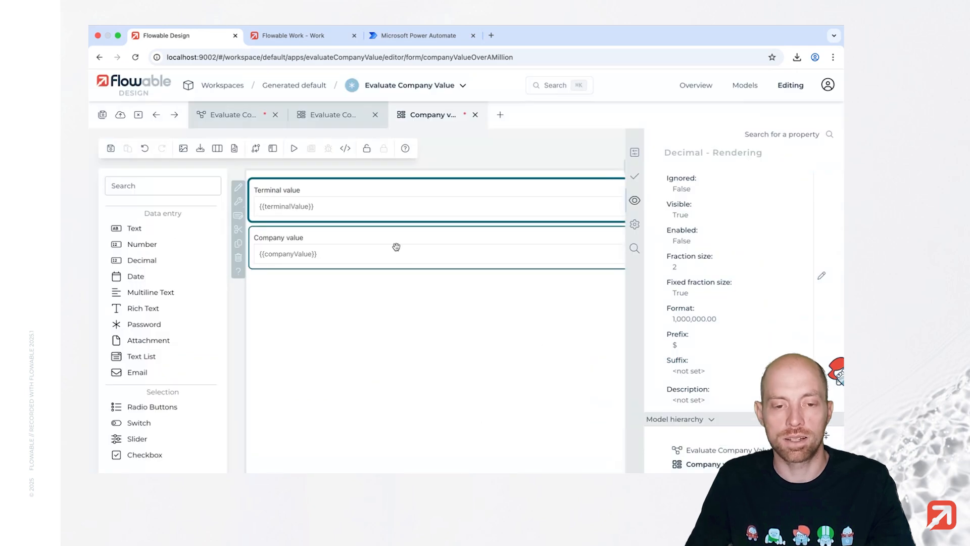
Disable the Company value field and give it the number format 1,000,000.00 with the prefix $.
left_click(396, 247)
key("super+k")
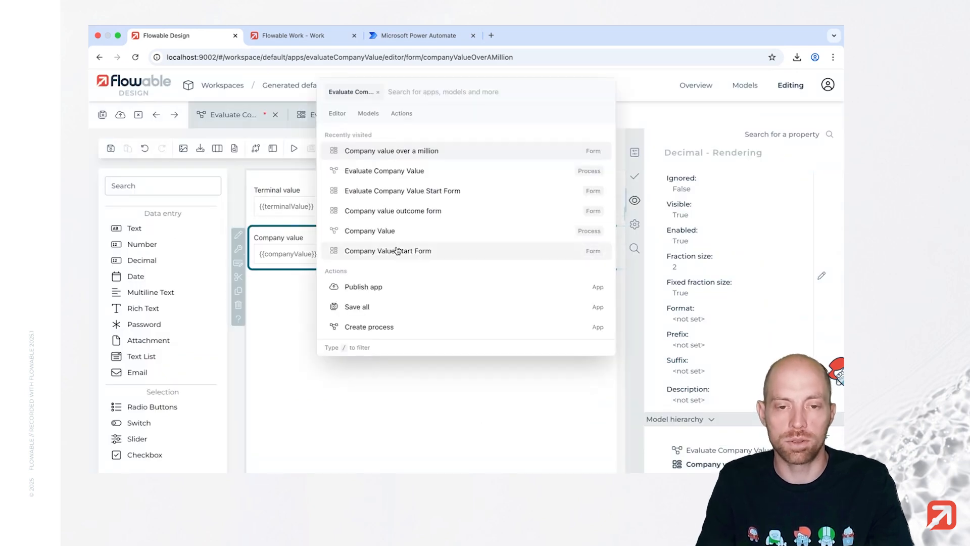
type("enabl")
key("Return")
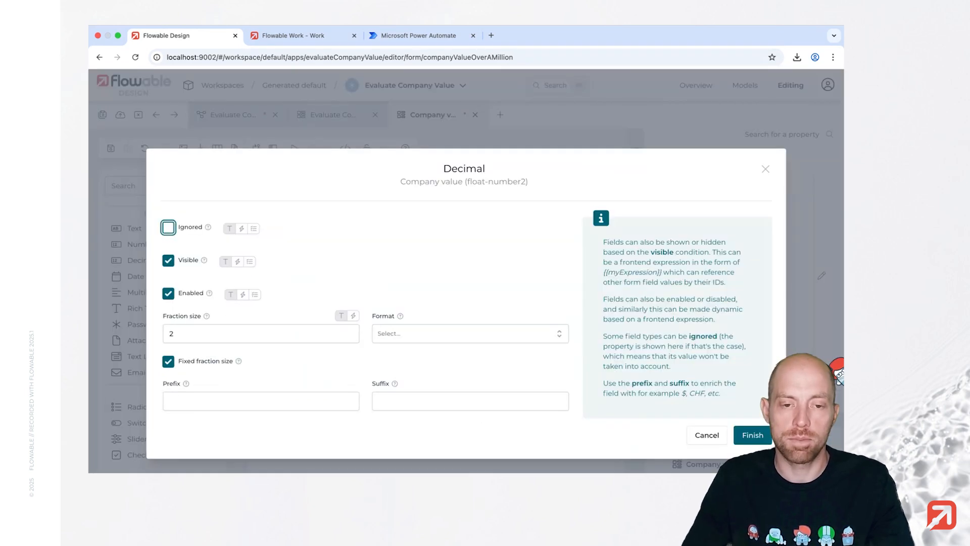
left_click(403, 334)
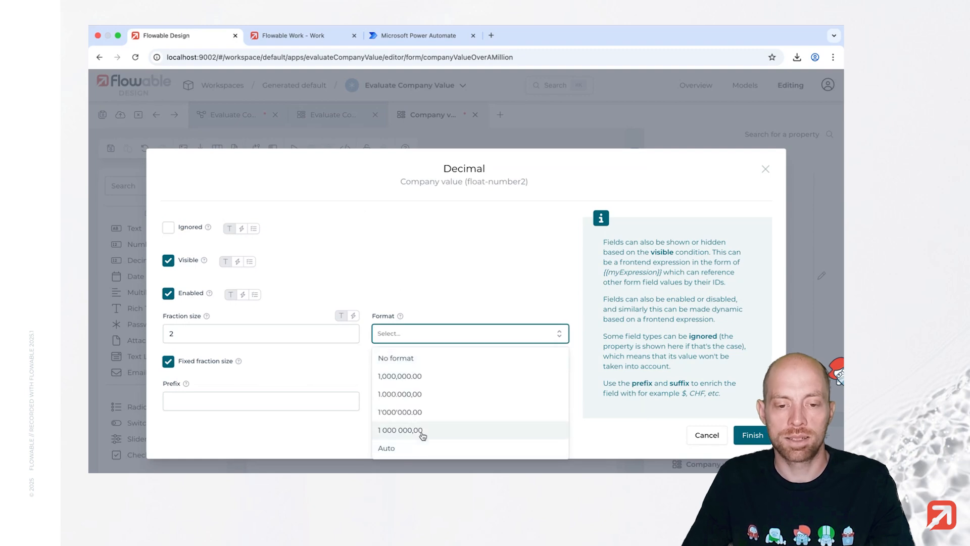
left_click(416, 376)
left_click(244, 401)
type("$")
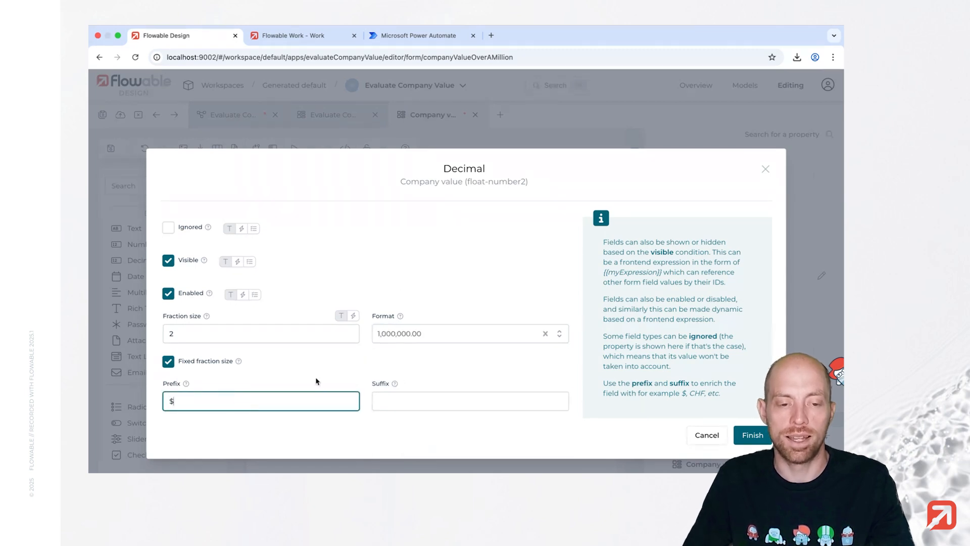
left_click(168, 295)
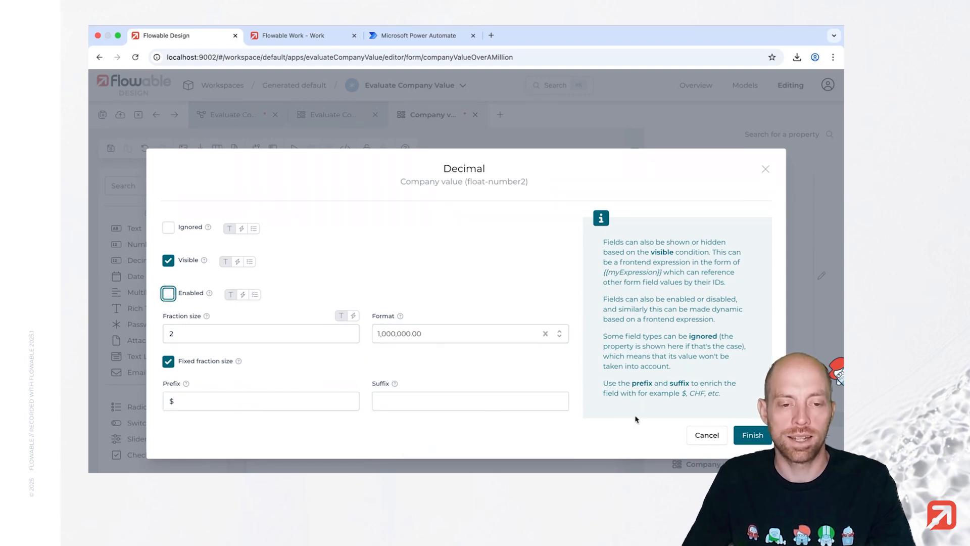
left_click(753, 435)
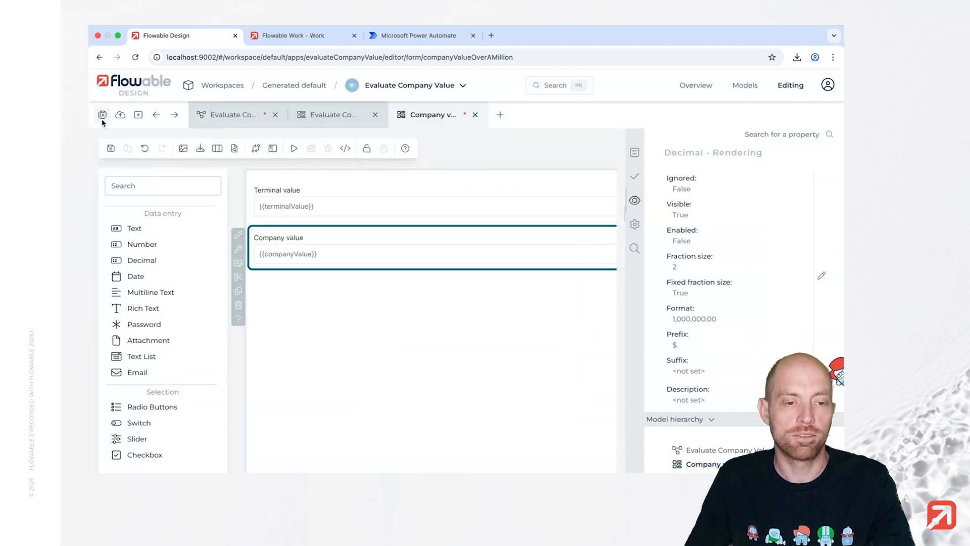
Save all open models and publish the Evaluate Company Value app to the DEV deployment target.
left_click(102, 115)
left_click(233, 119)
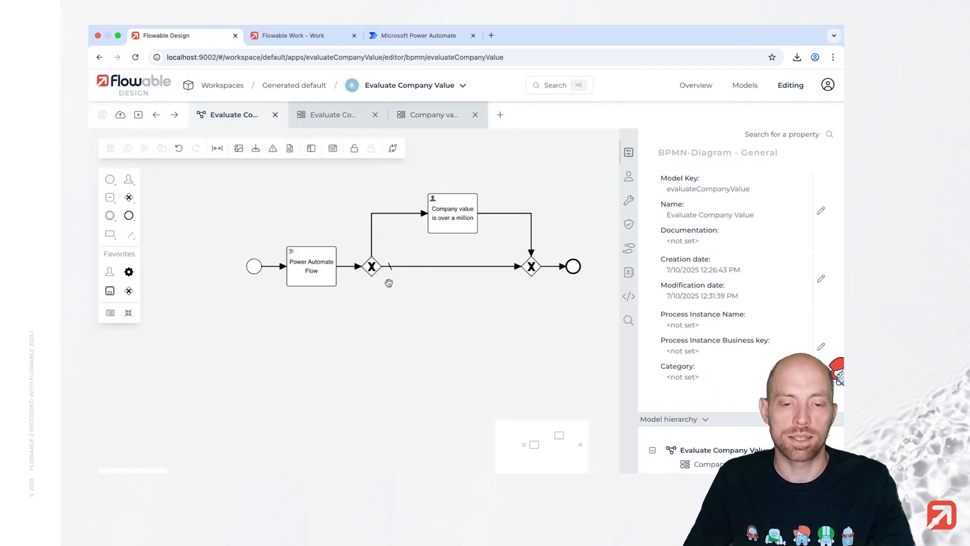
left_click(121, 115)
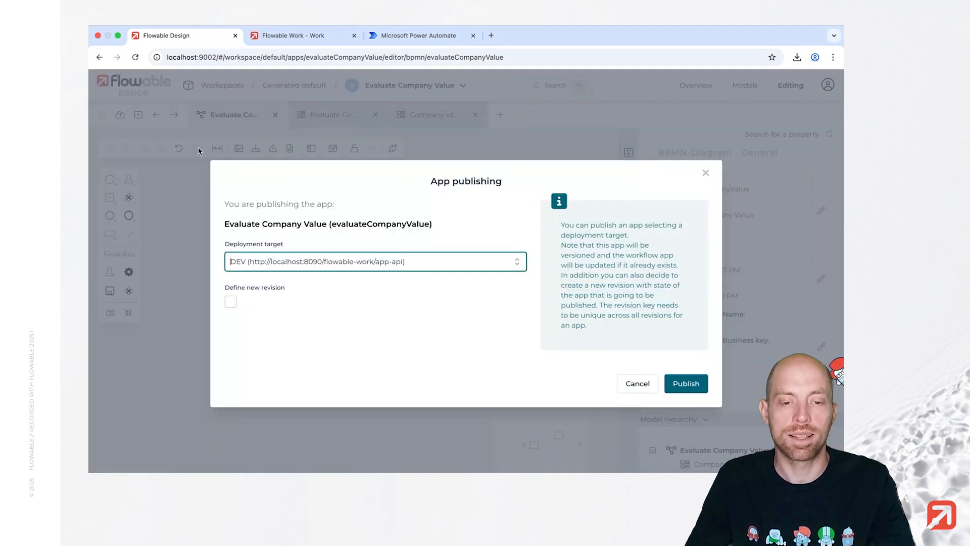
left_click(675, 384)
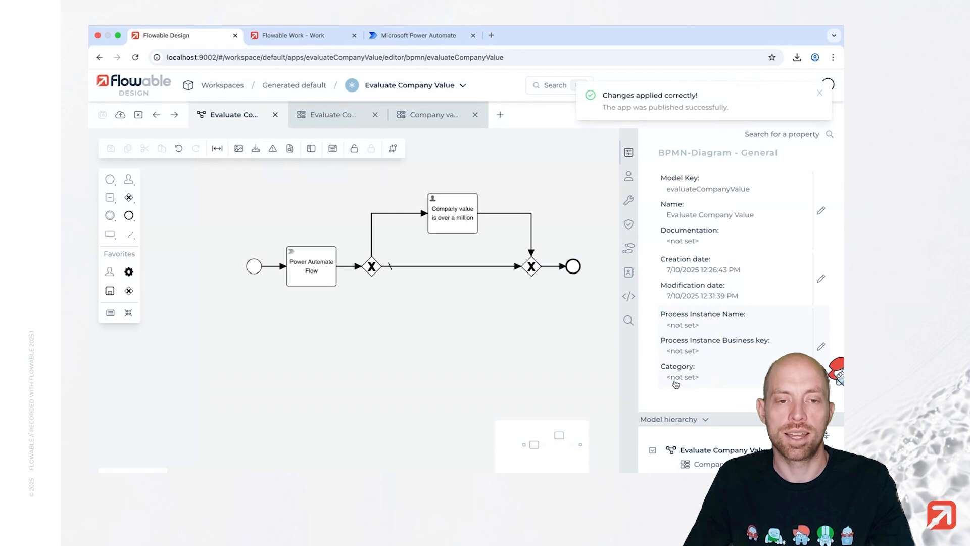
Switch to Flowable Work and open the start form for a new Evaluate Company Value process.
left_click(290, 37)
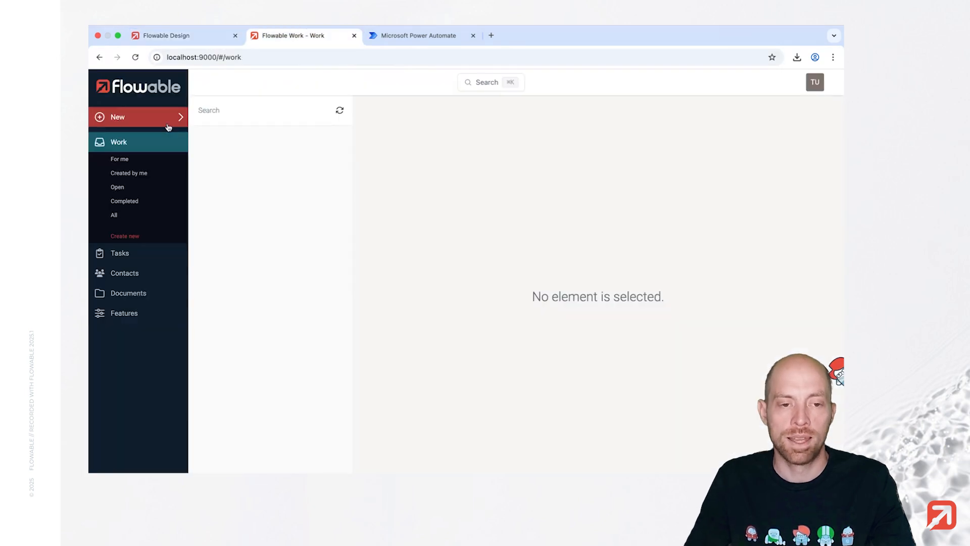
left_click(169, 125)
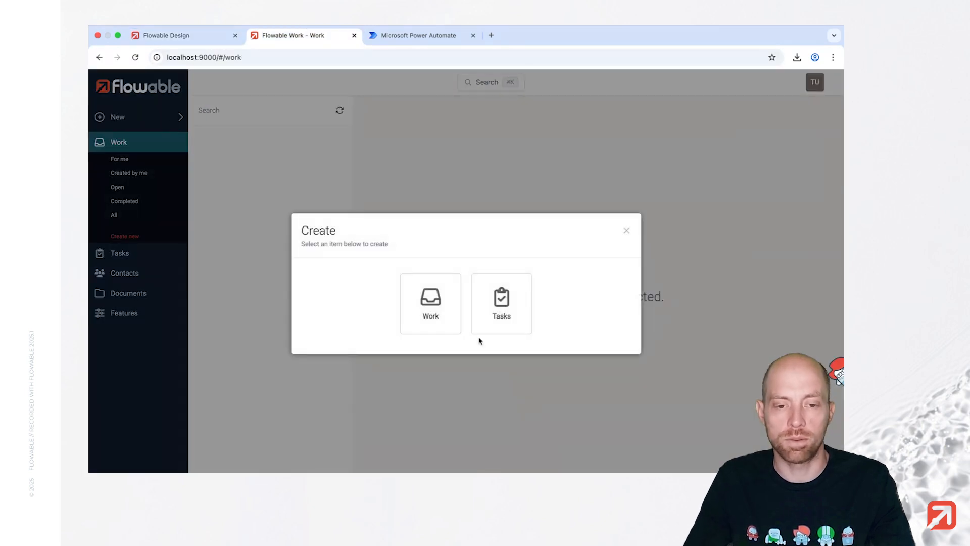
left_click(418, 307)
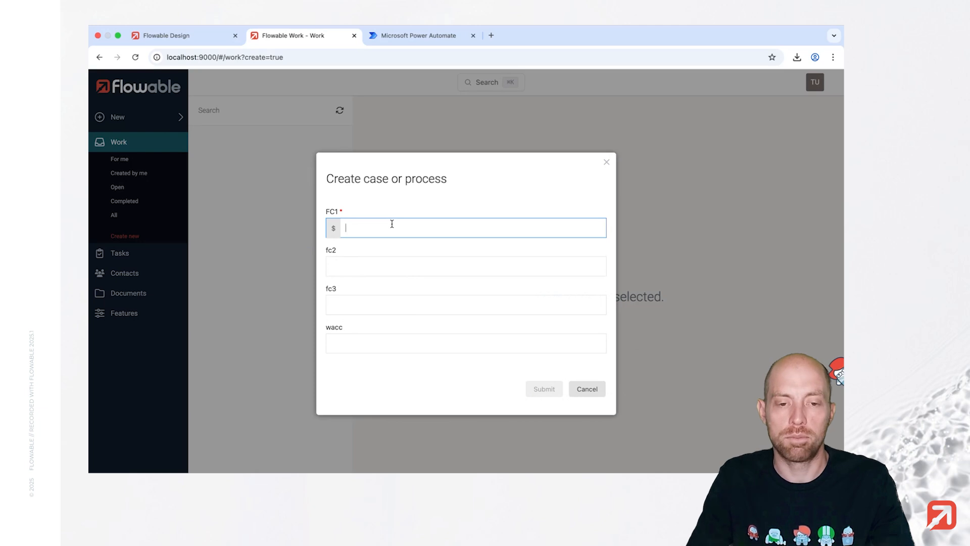
Start the process with FC1 100,000, fc2 200000, fc3 300000 and wacc 12.
type("1000000")
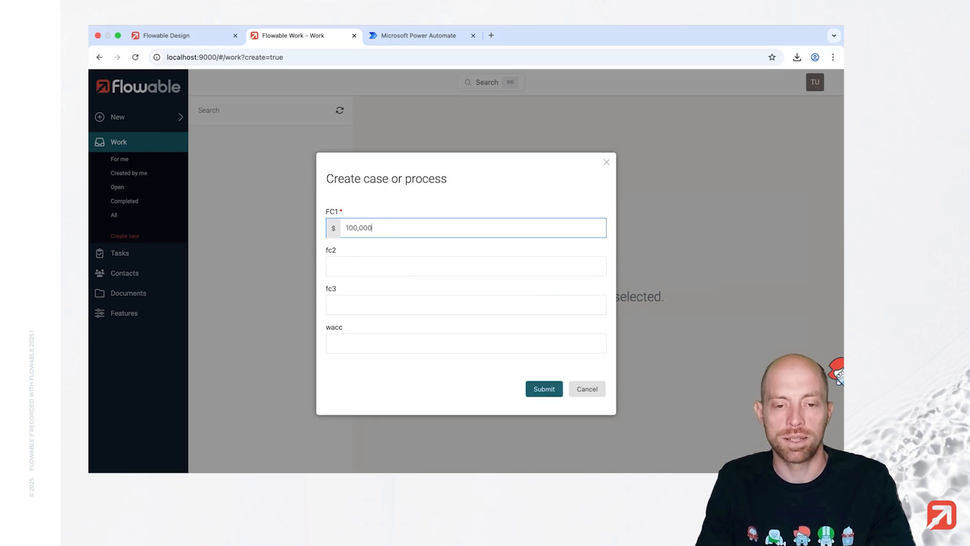
key("Tab")
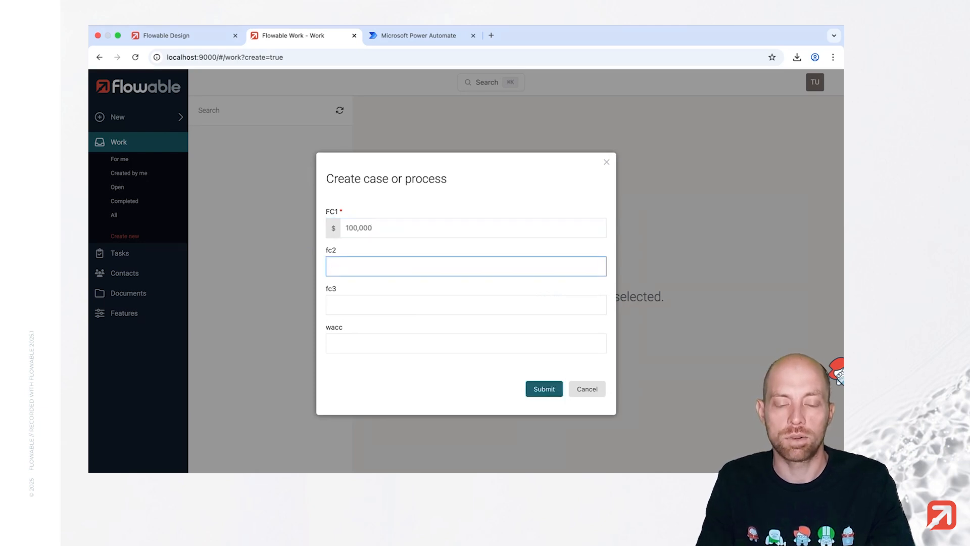
type("2")
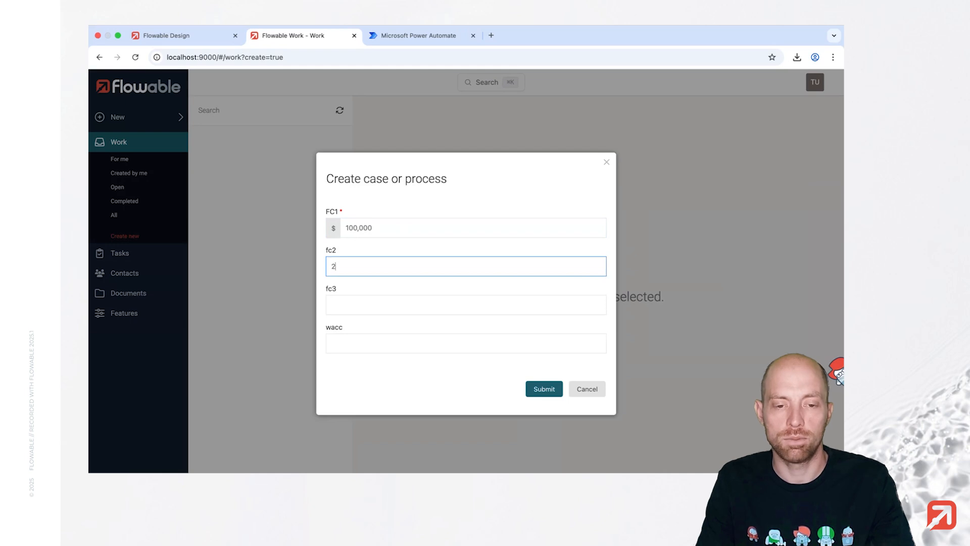
type("00000")
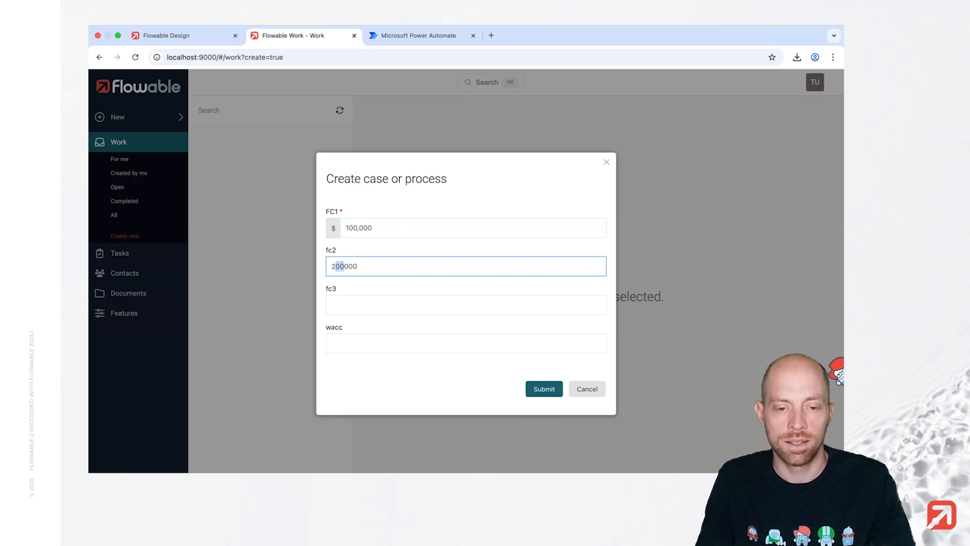
key("Tab")
type("3000")
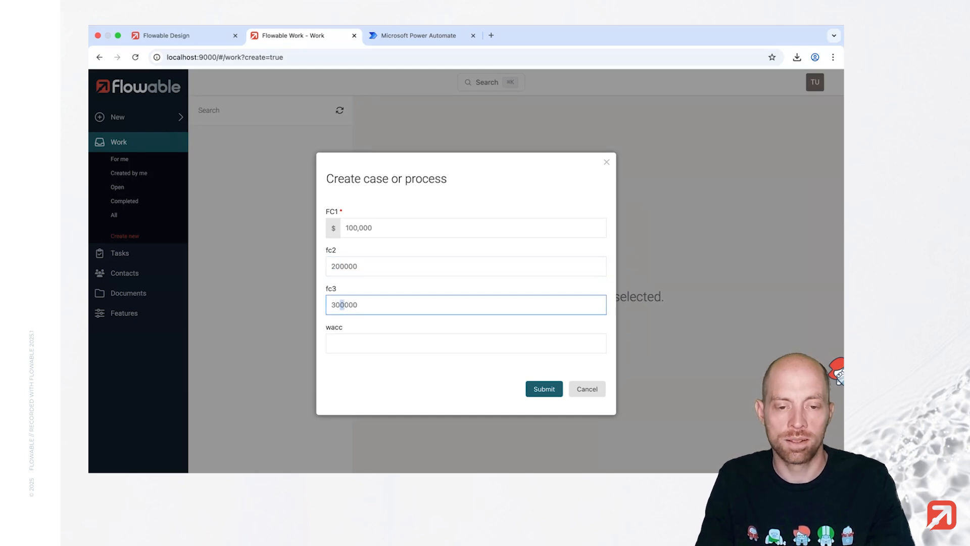
key("Tab")
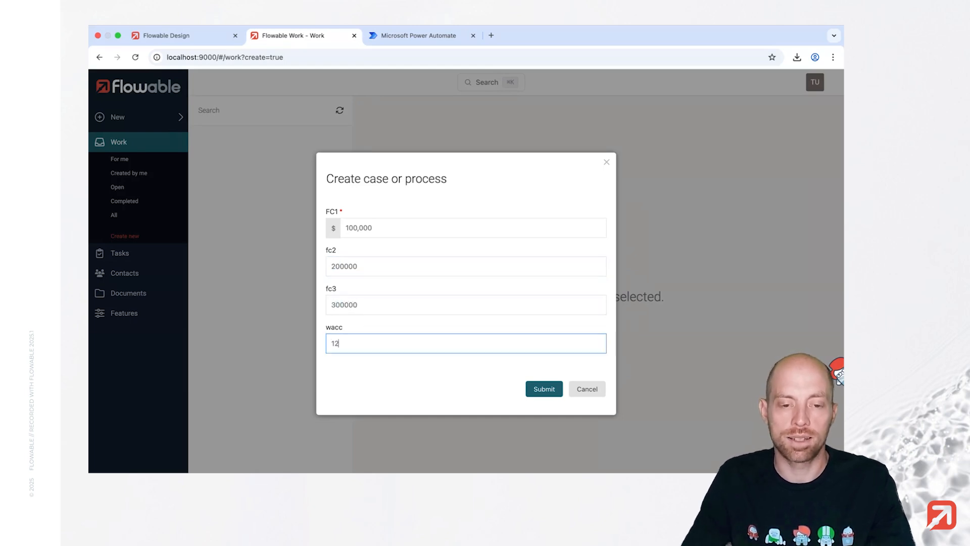
left_click(545, 389)
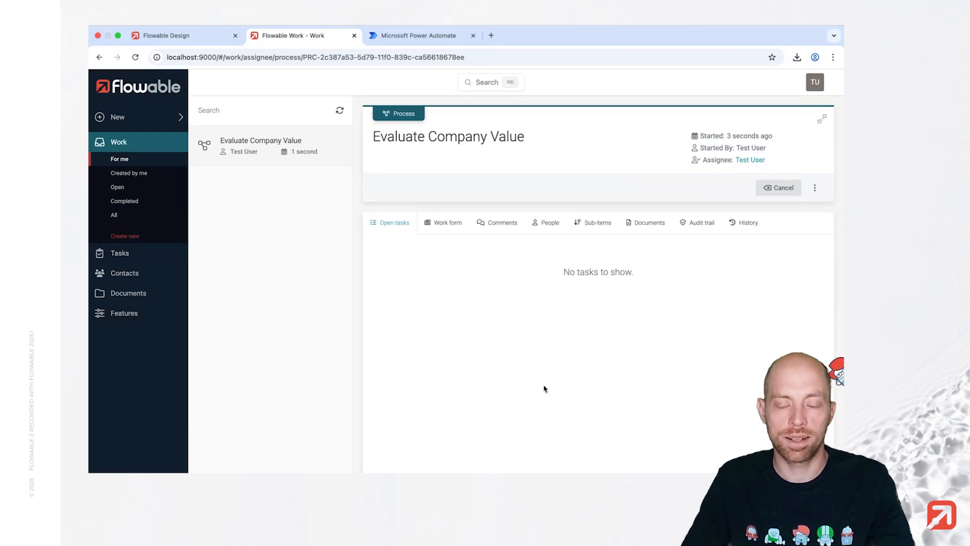
Switch to the Windows desktop and minimize the flow designer, the Power Automate console and the text editor.
key("ctrl+Left")
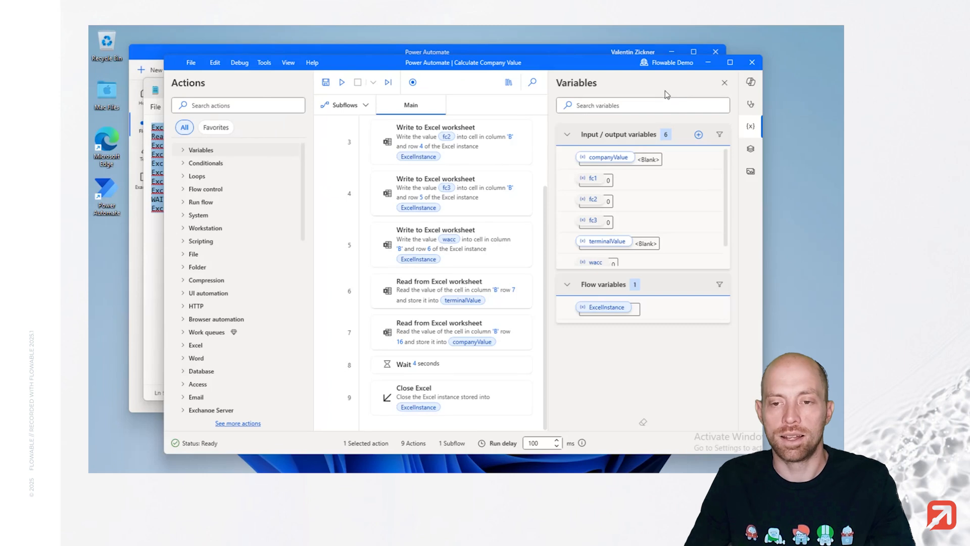
left_click(707, 63)
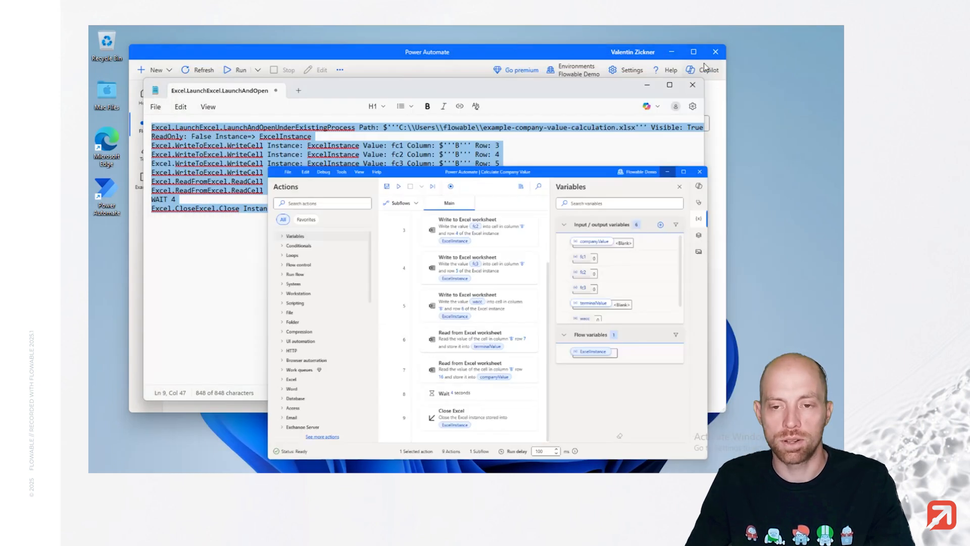
left_click(672, 52)
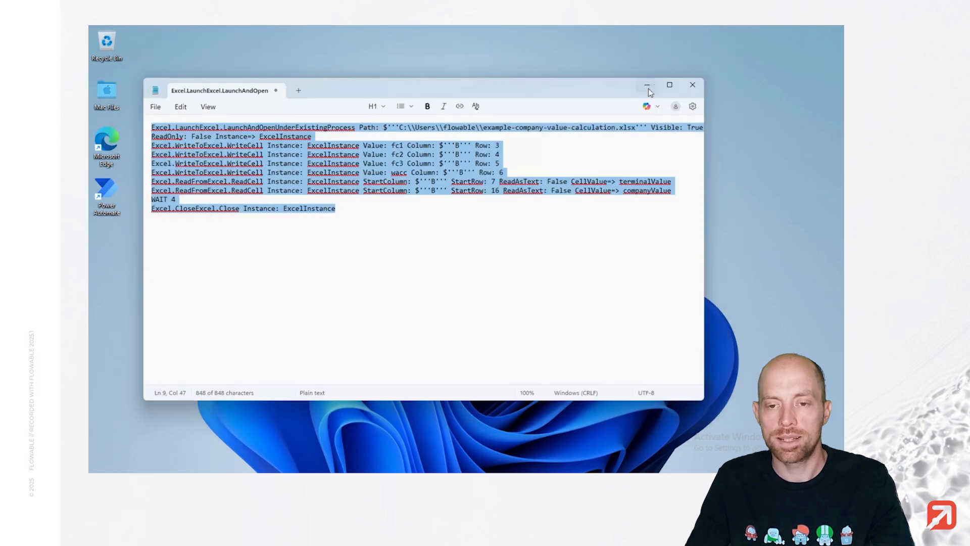
left_click(647, 86)
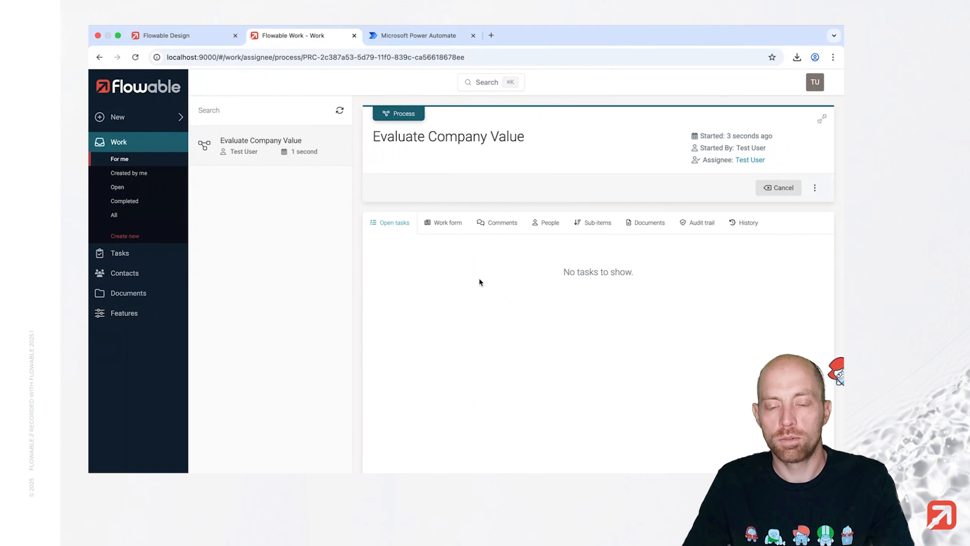
Refresh the process in Flowable Work to check its history diagram, and open its task to examine the terminal value.
key("super+r")
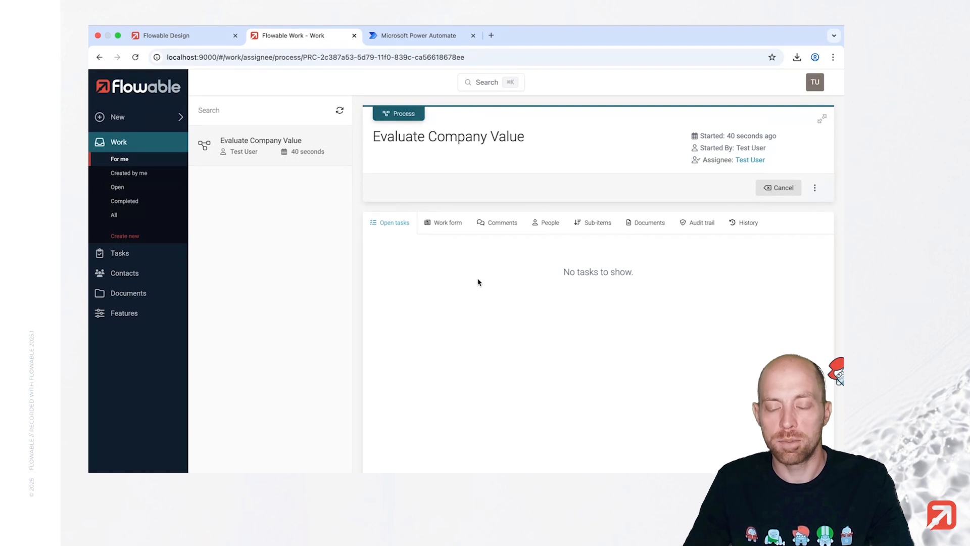
left_click(742, 223)
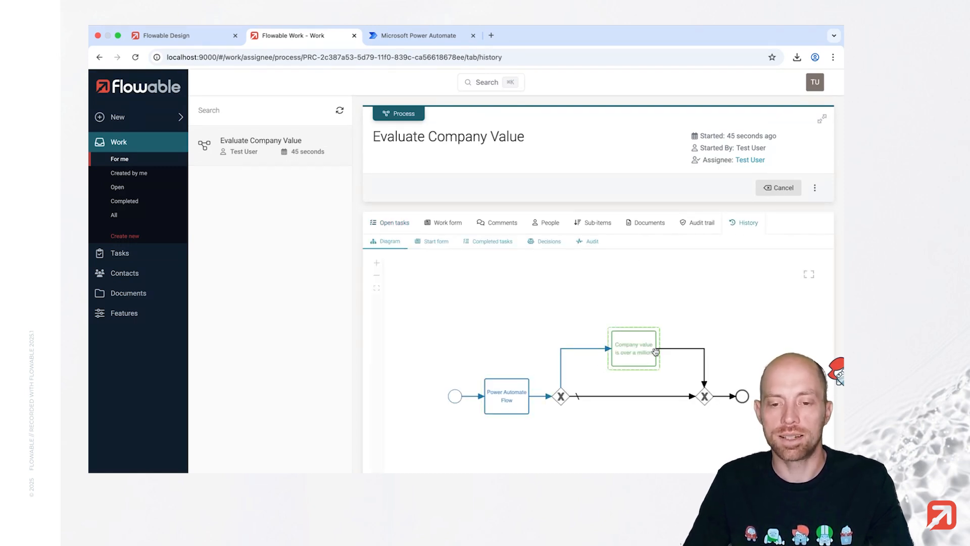
left_click(403, 223)
left_click(454, 261)
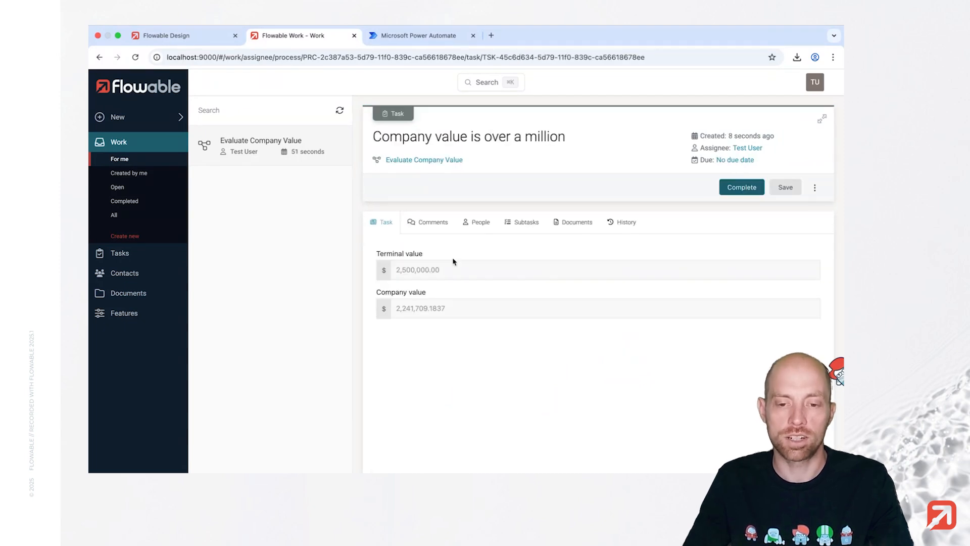
left_click_drag(440, 269, 392, 270)
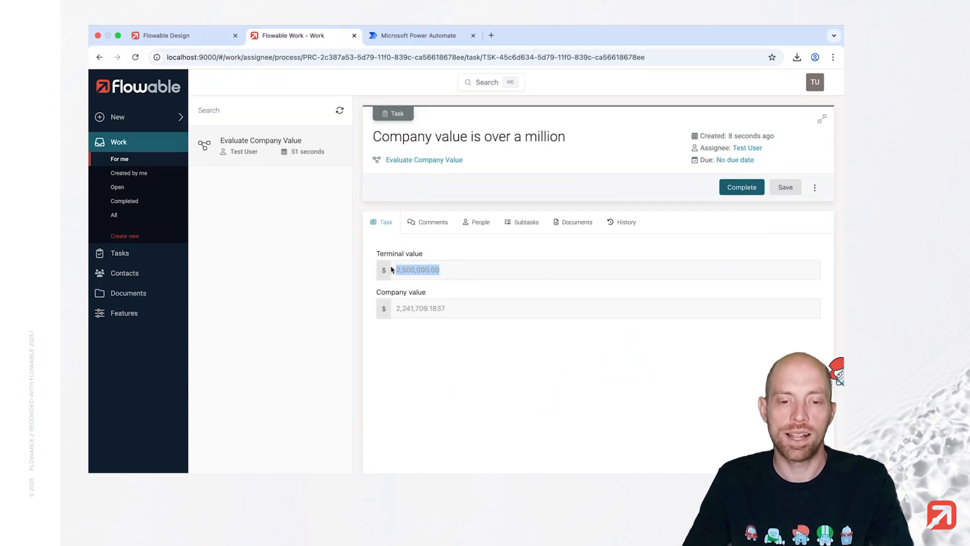